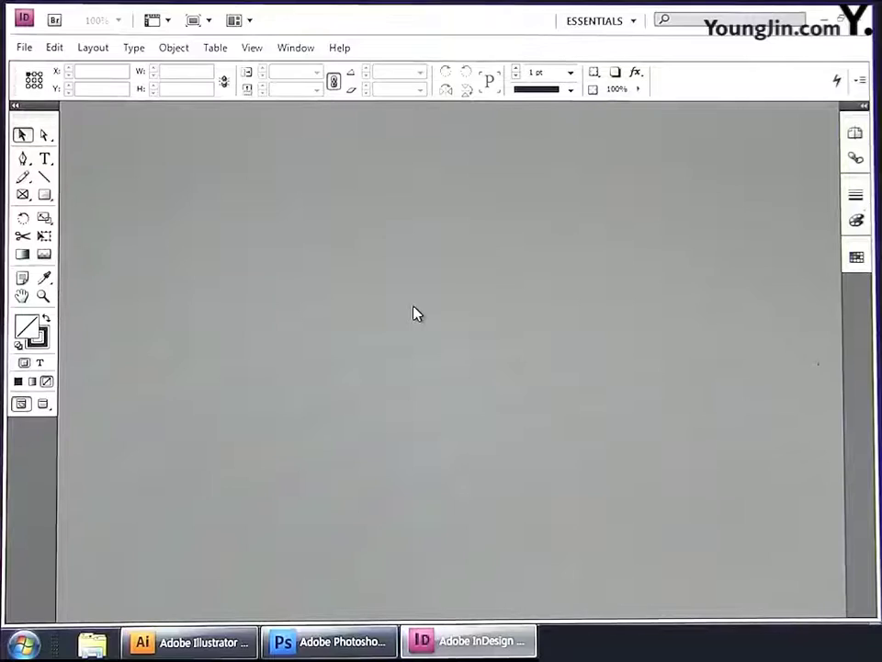
Start a new one-page document with facing pages turned off and the page size set to A4
click(24, 47)
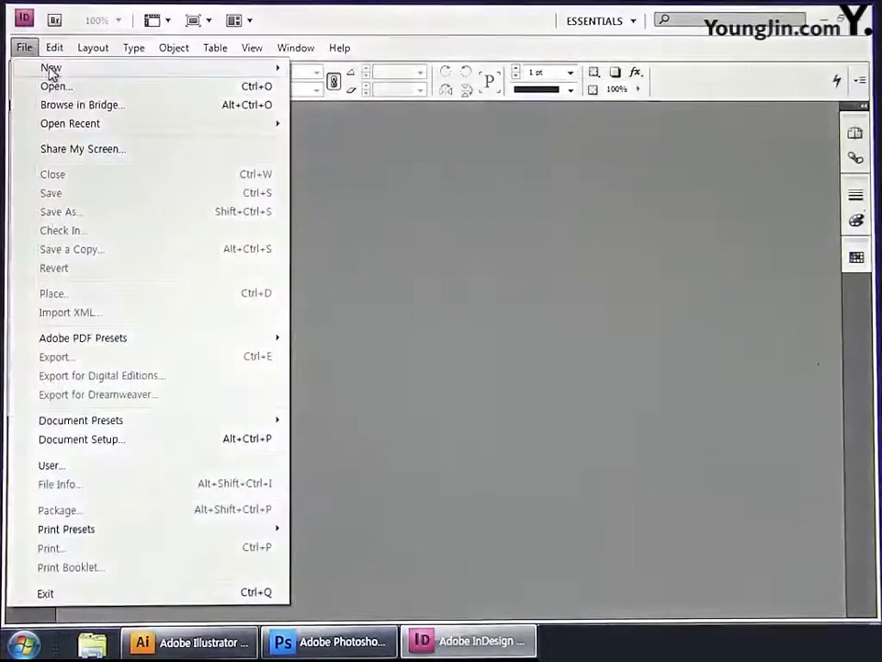
mouse_move(171, 72)
click(344, 72)
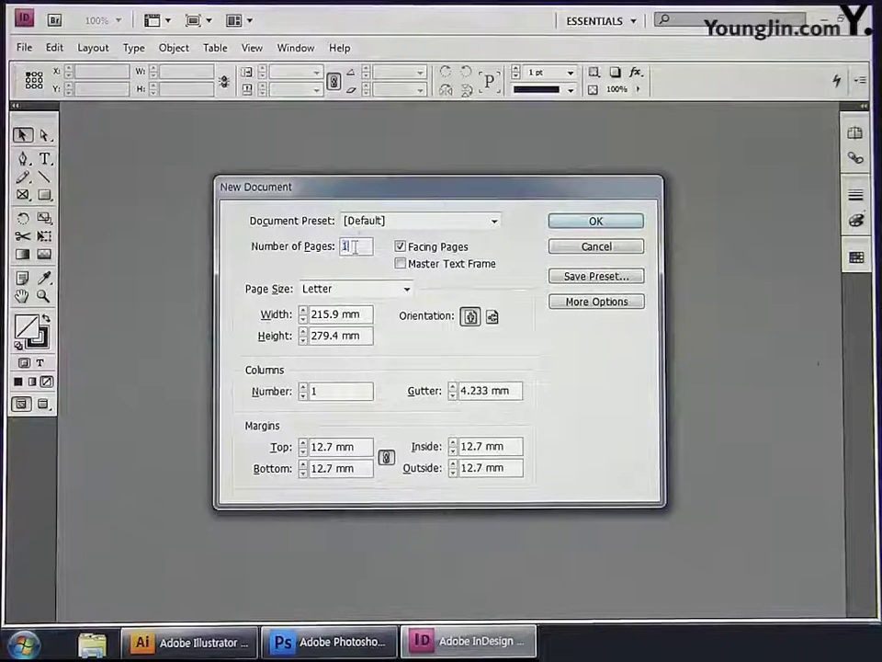
click(414, 250)
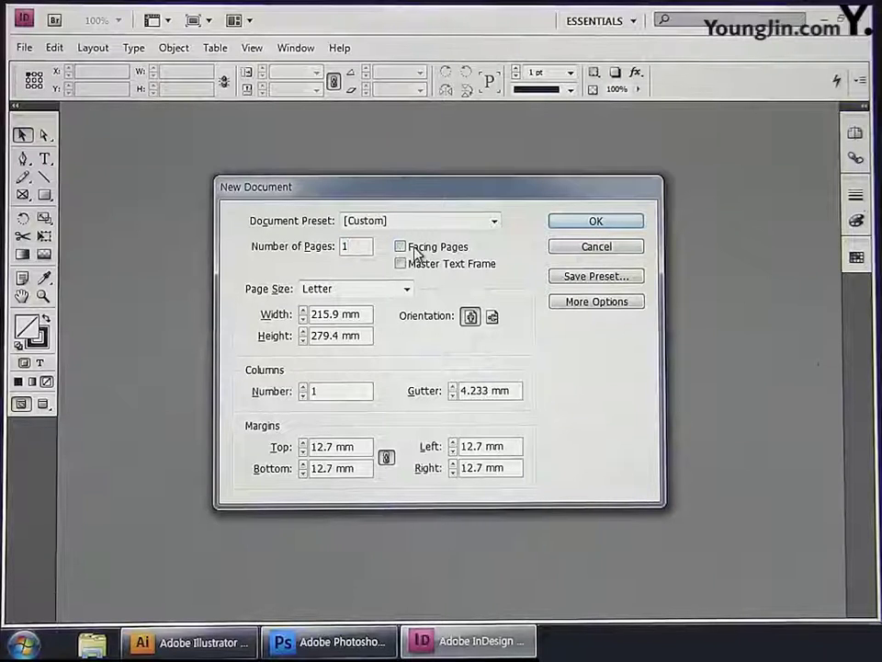
click(406, 289)
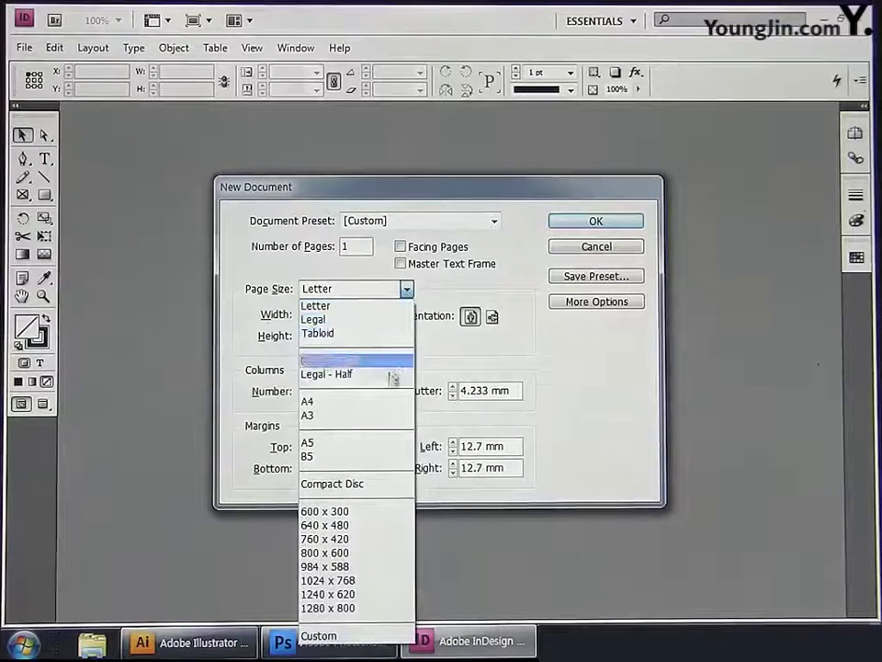
click(388, 405)
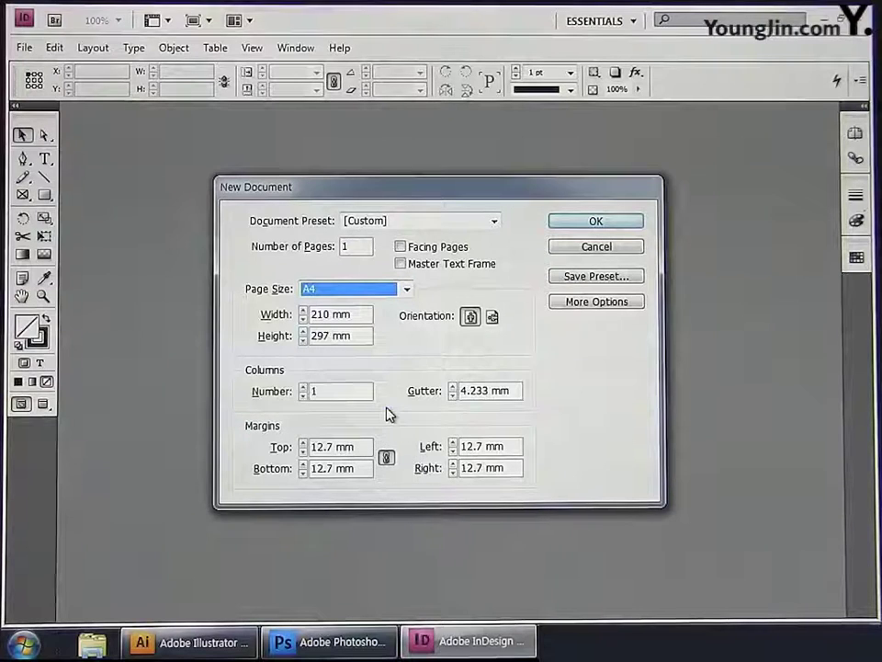
Set all four linked page margins to 25.5 mm
drag(359, 449, 308, 448)
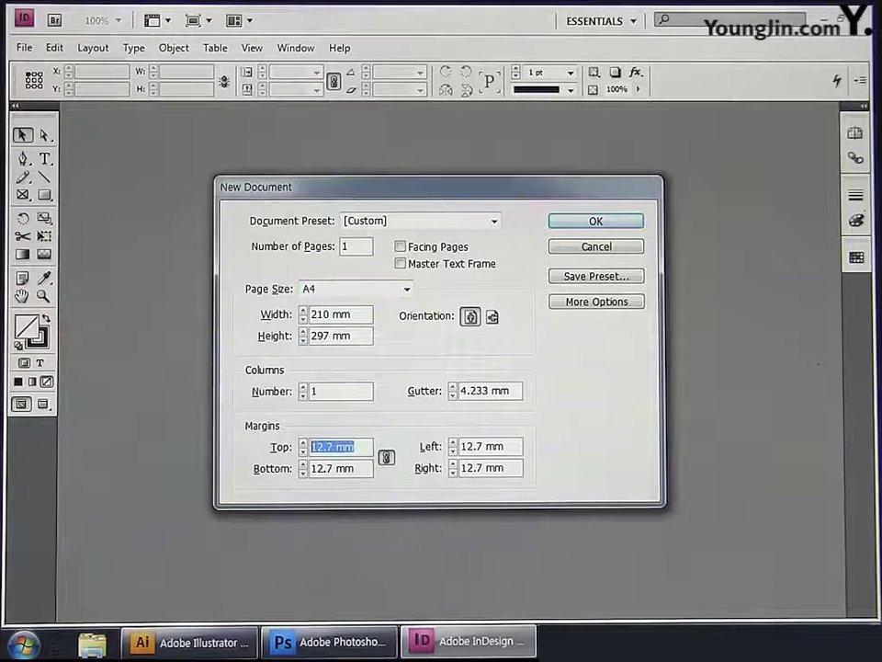
text(2)
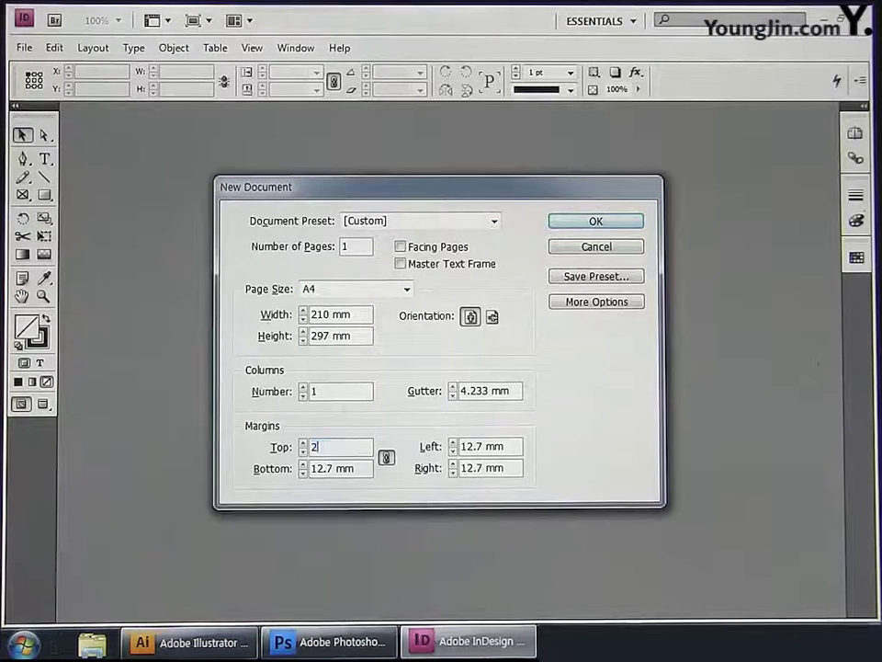
text(5.5)
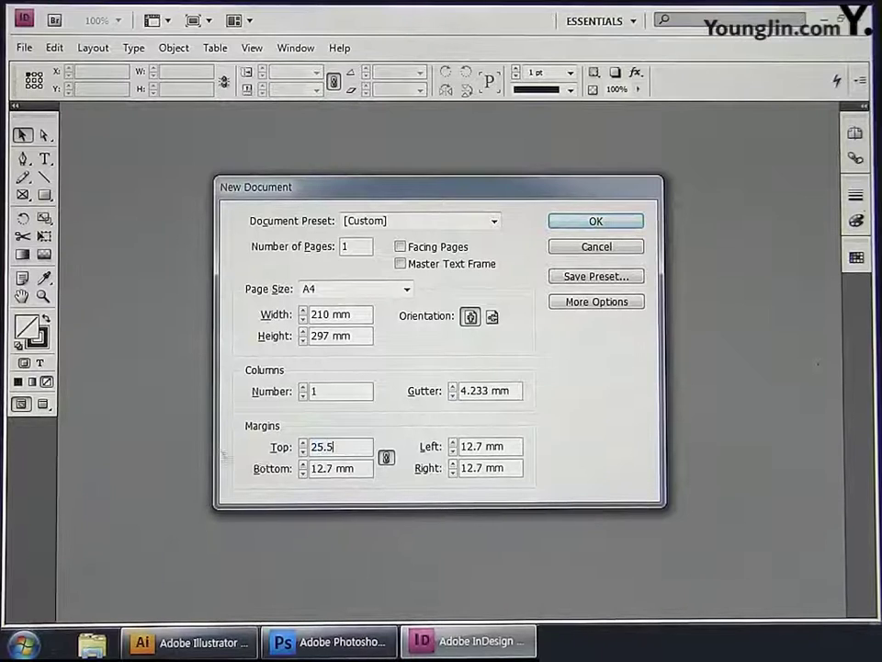
click(358, 472)
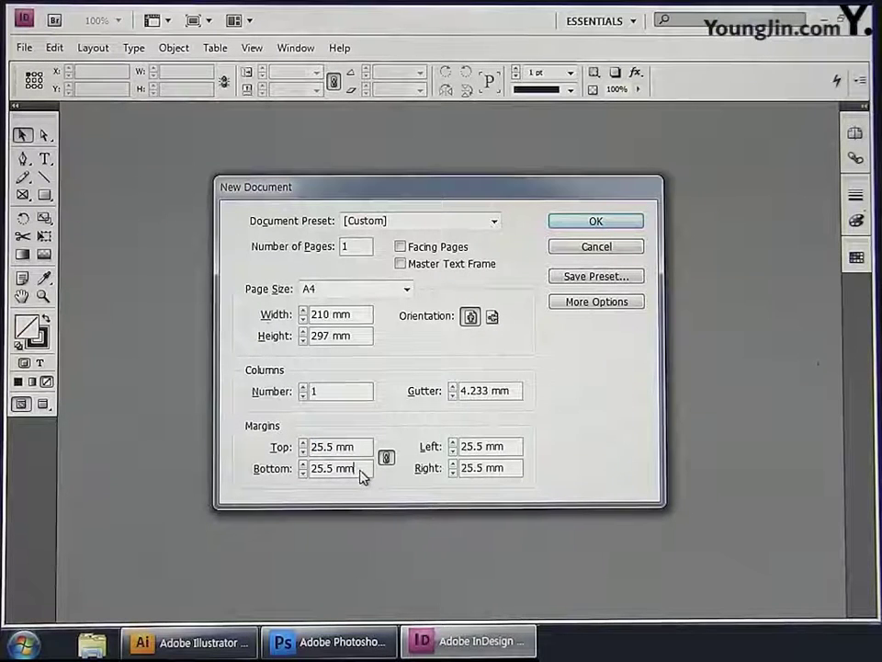
Unlink the margins, set only the left and right ones to 22 mm, and create the document
click(386, 457)
drag(510, 455, 406, 455)
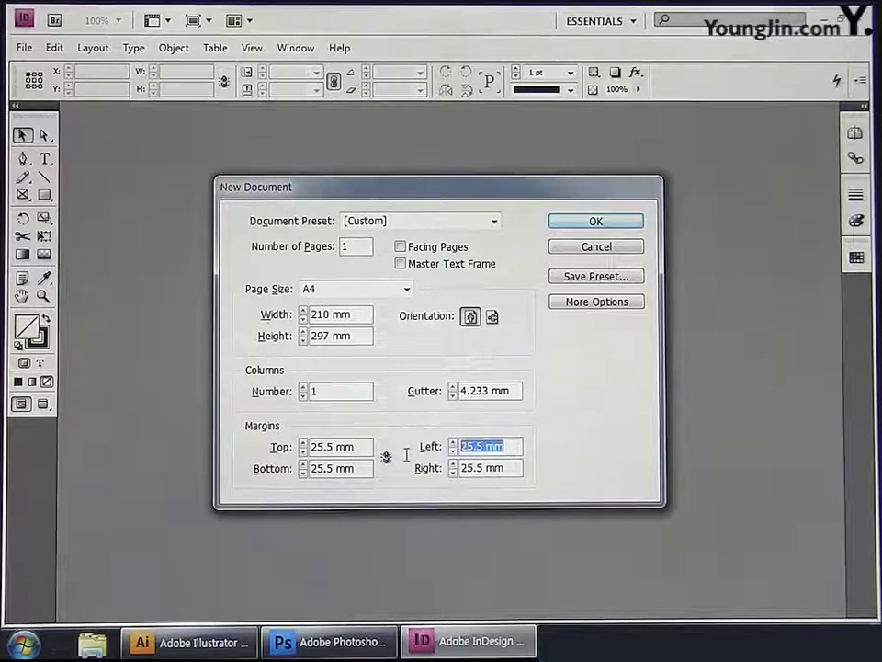
text(22)
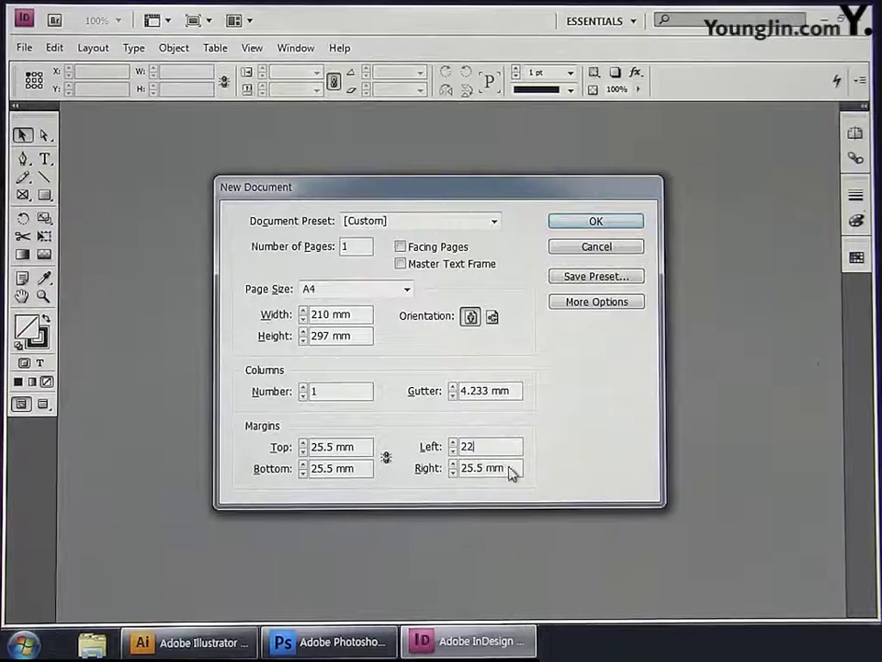
drag(512, 470, 387, 464)
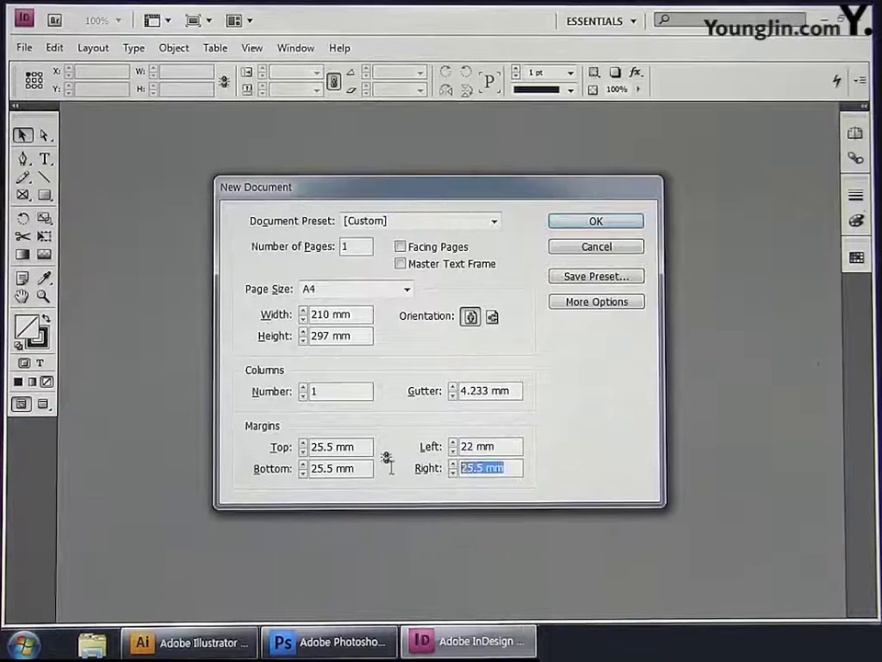
text(22)
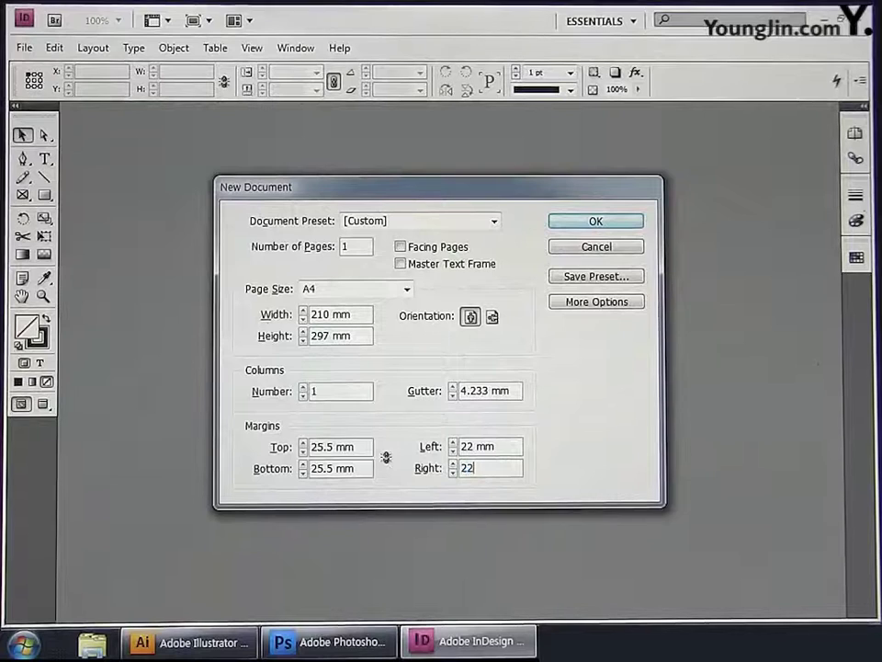
click(593, 224)
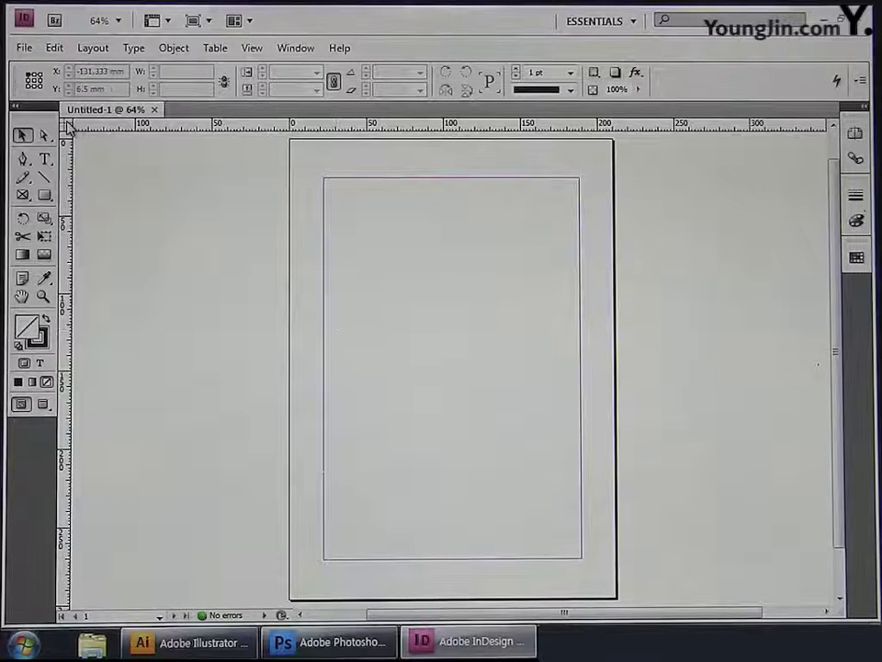
Move the ruler origin to the top-left margin corner and add a vertical guide at X 3 mm
drag(80, 136, 323, 176)
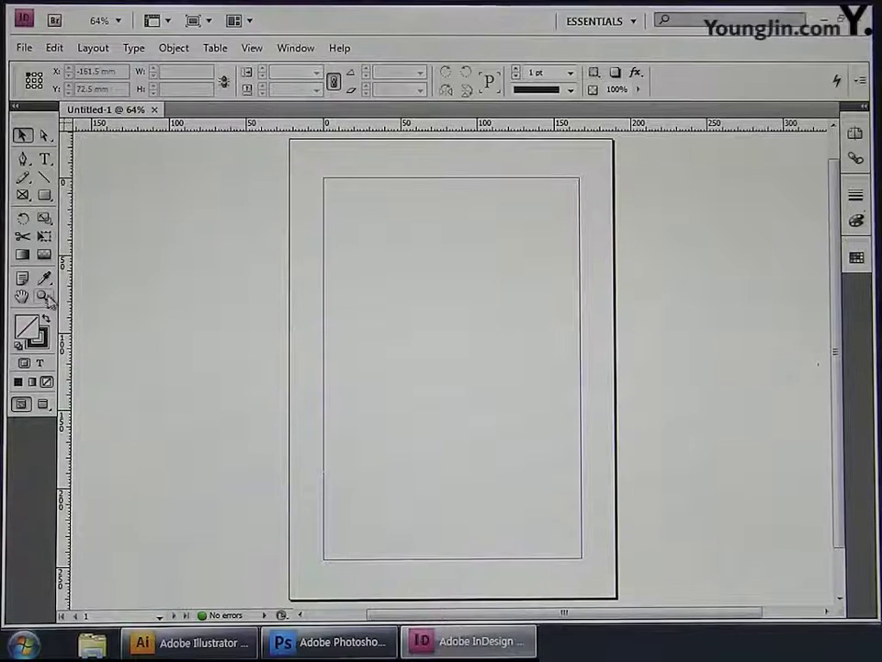
key(z)
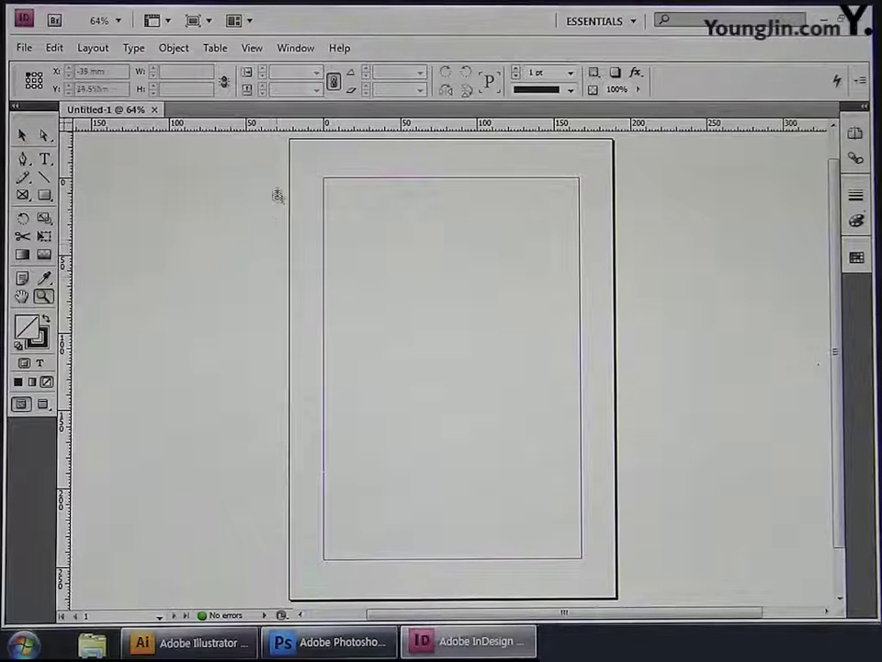
drag(290, 155, 360, 205)
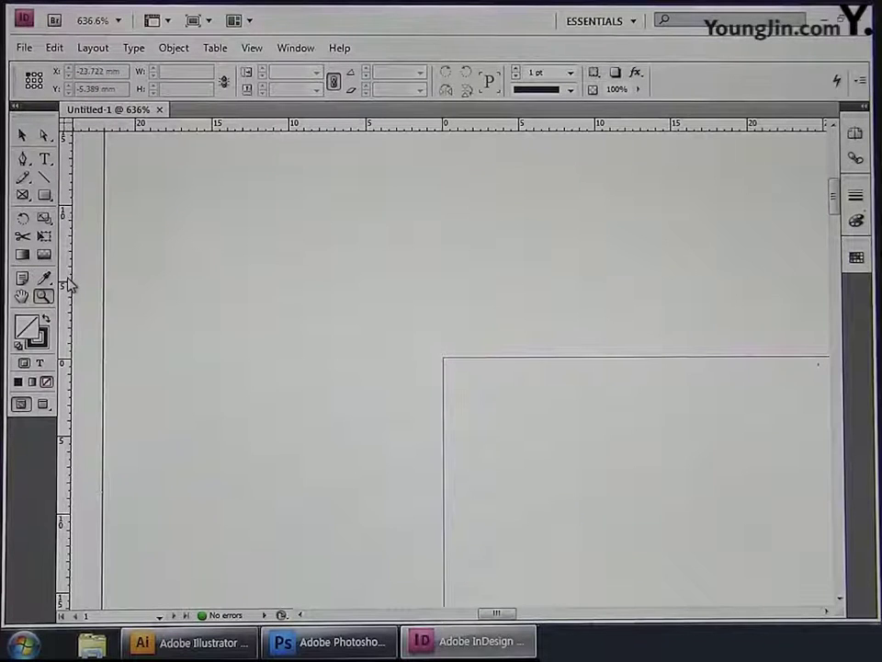
drag(68, 276, 492, 357)
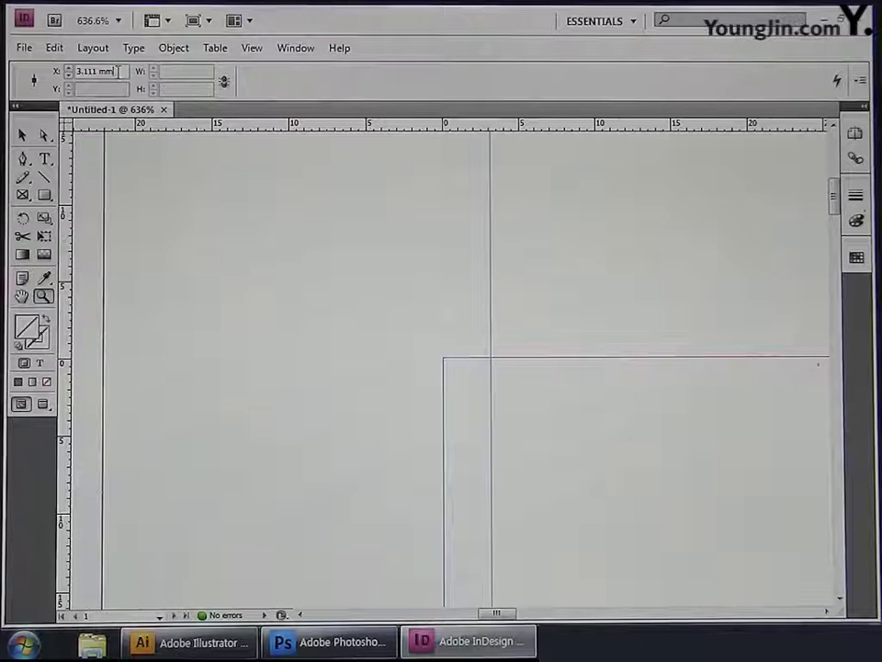
text(3)
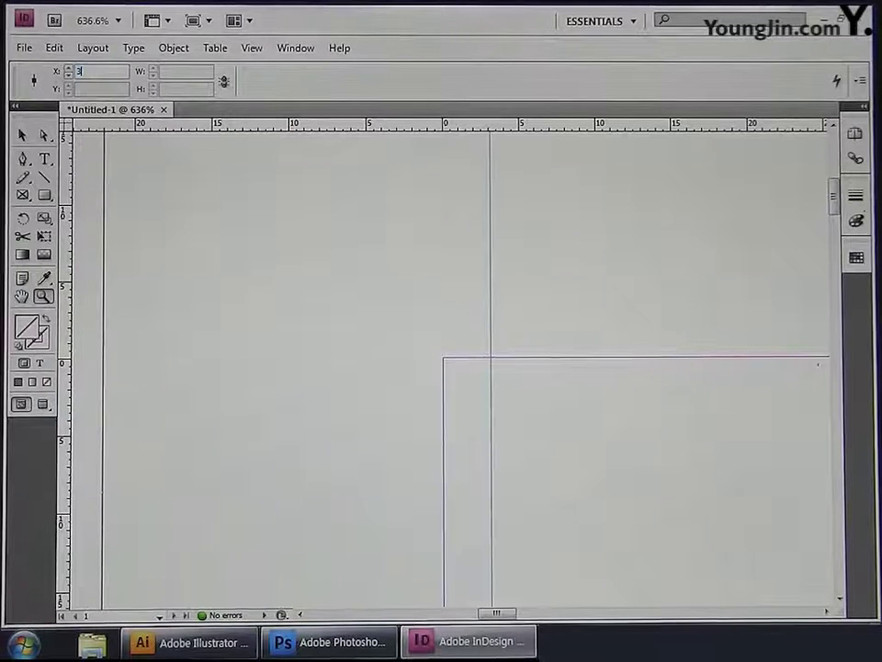
key(Return)
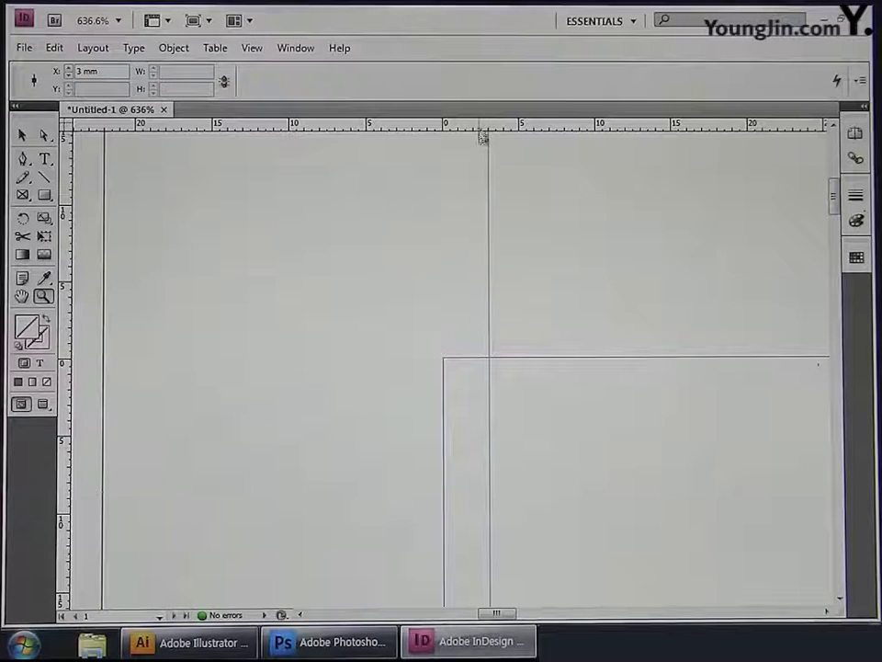
Add a horizontal guide just inside the top margin at Y 3 mm
drag(477, 123, 496, 406)
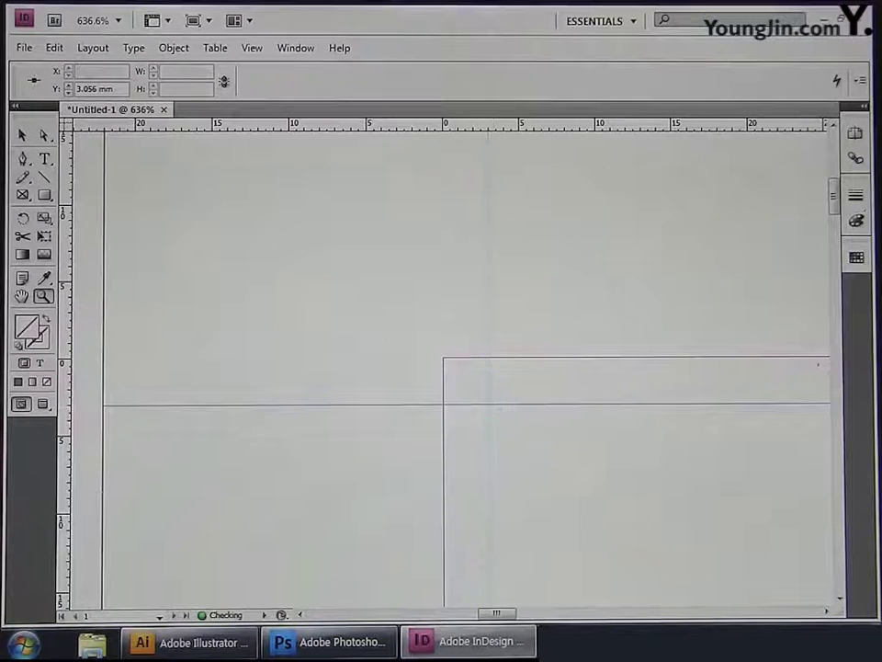
double_click(110, 89)
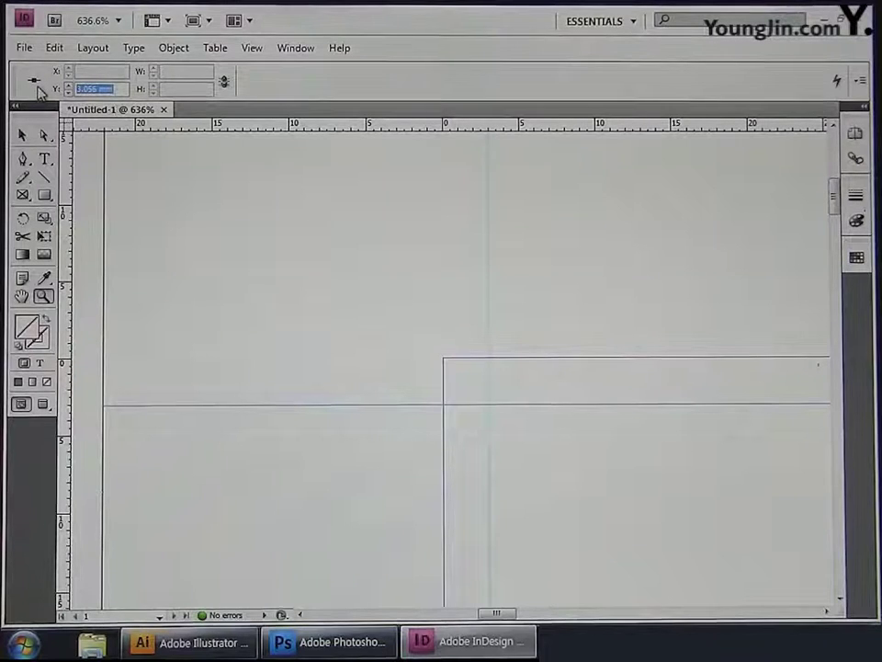
text(3)
key(Return)
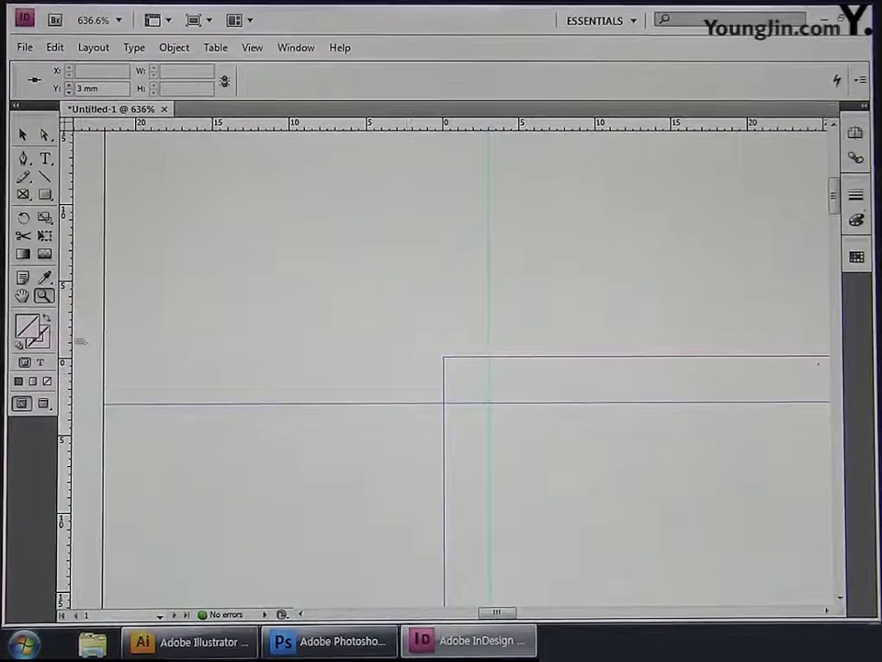
Add a vertical guide just inside the right margin at X 163 mm
double_click(27, 292)
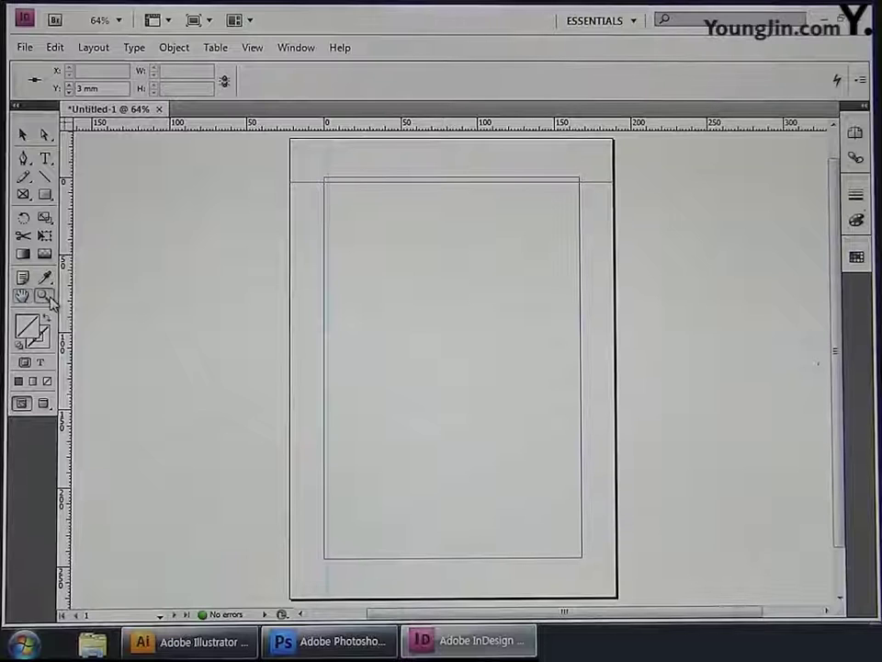
click(45, 296)
drag(556, 530, 611, 579)
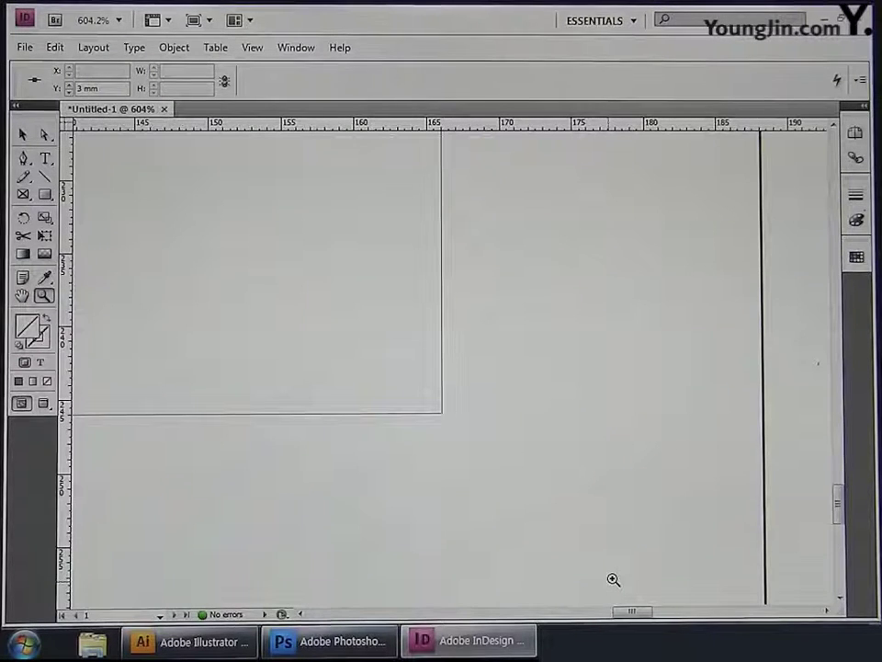
drag(66, 437, 441, 408)
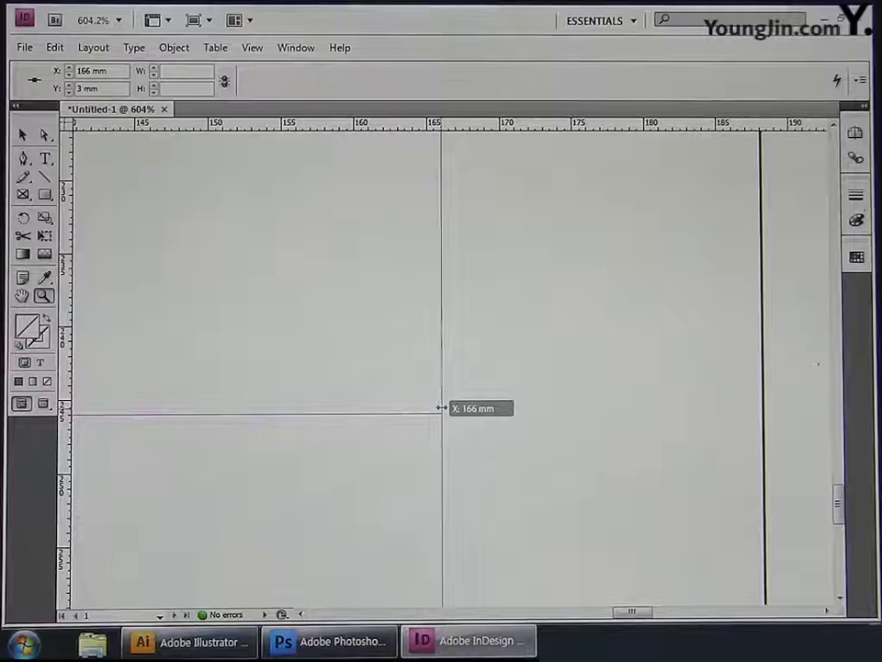
drag(441, 408, 396, 411)
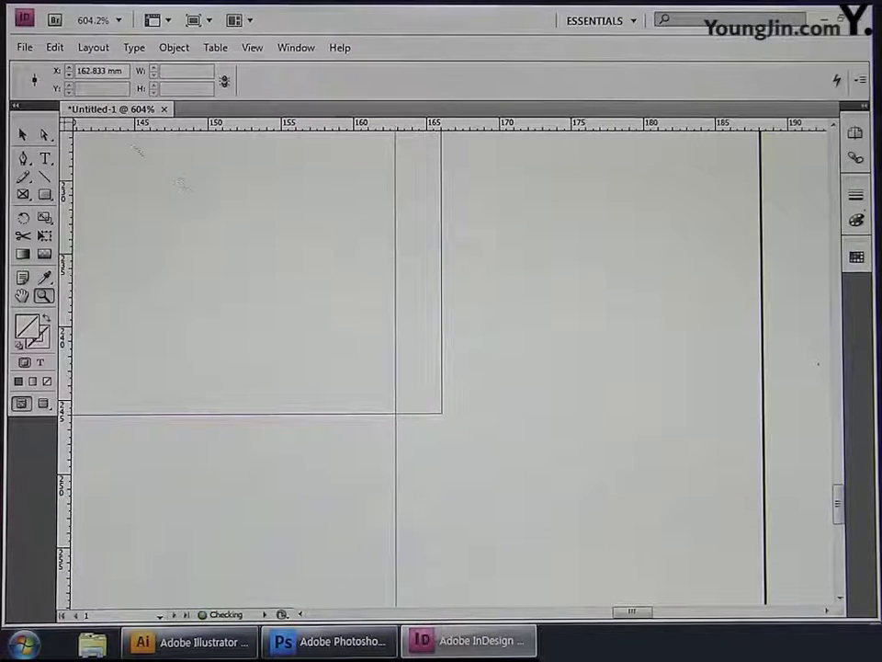
triple_click(110, 71)
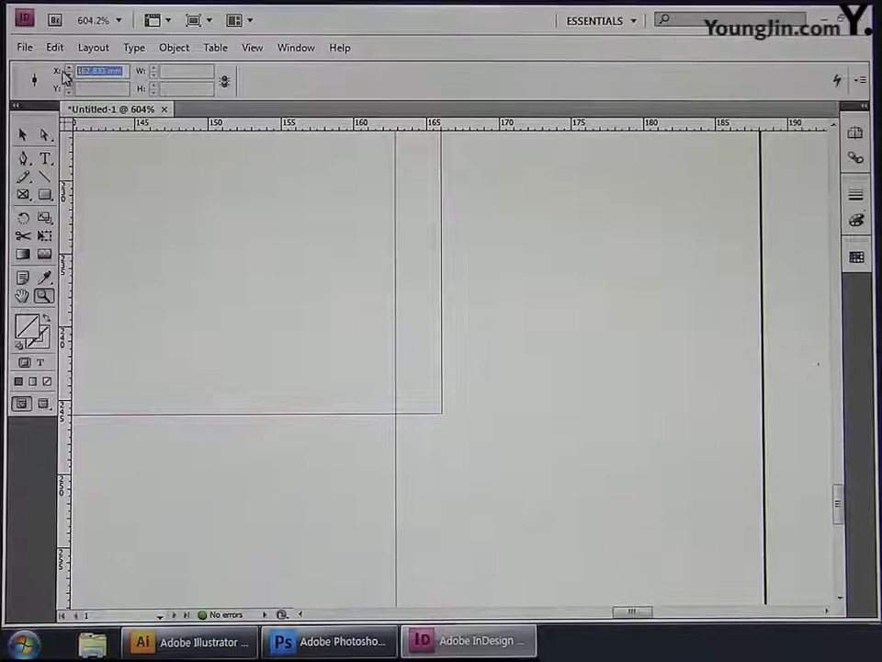
text(163)
key(Return)
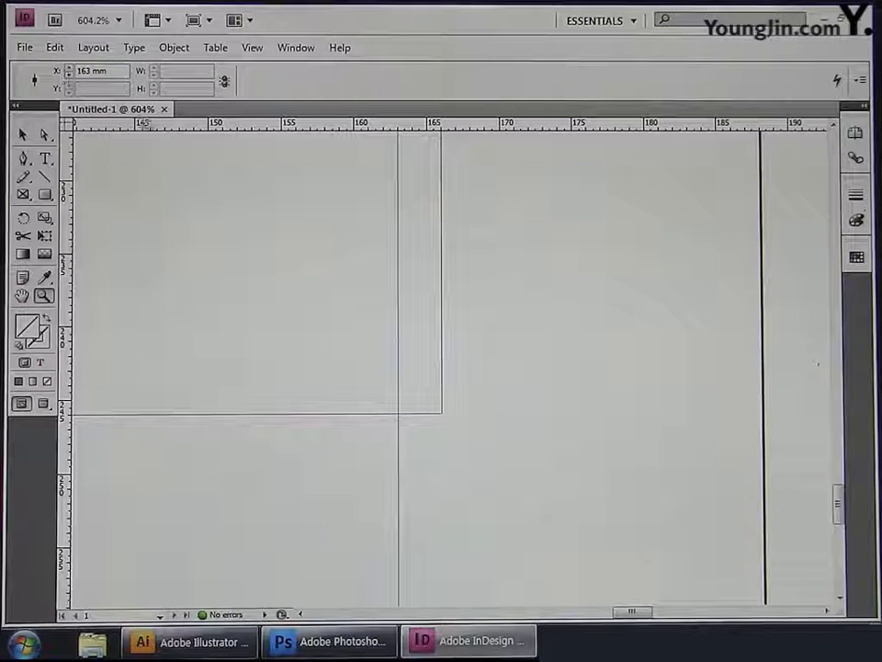
Add a horizontal guide just inside the bottom margin at Y 243 mm
drag(170, 128, 307, 367)
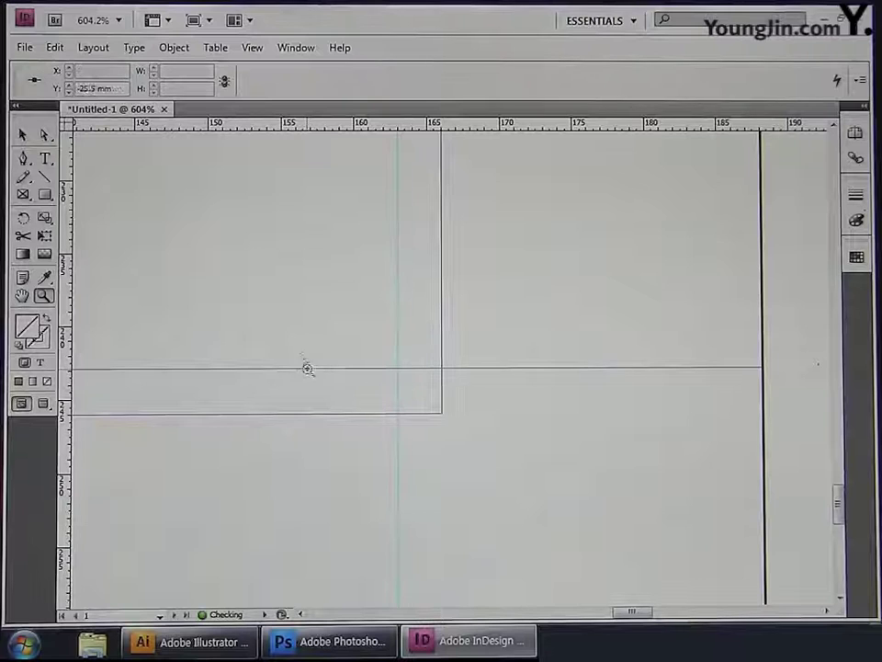
drag(124, 90, 74, 91)
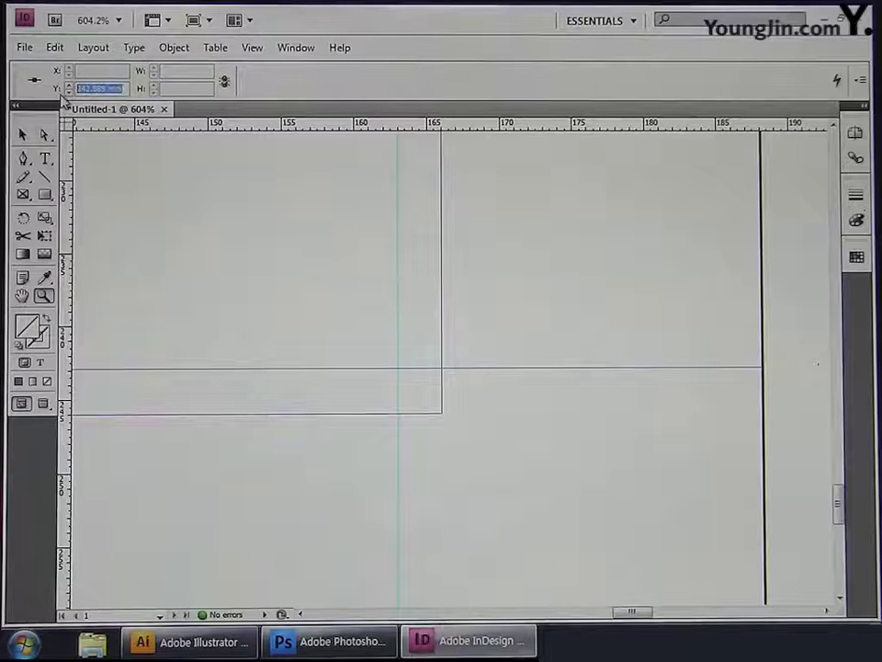
text(243)
key(Return)
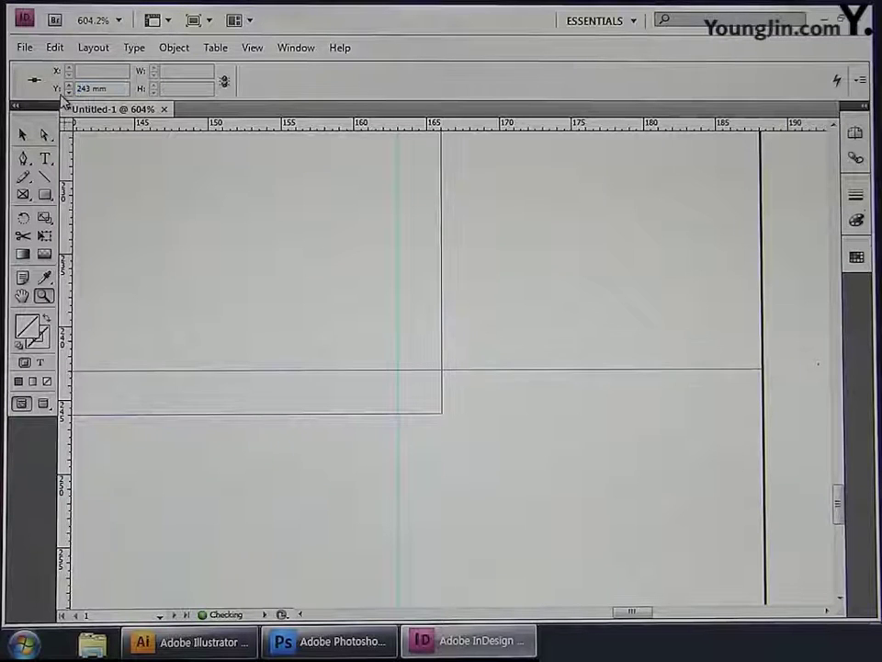
Draw a vertical line above the top-left margin corner beside the vertical guide and set its length to 5 mm
double_click(25, 297)
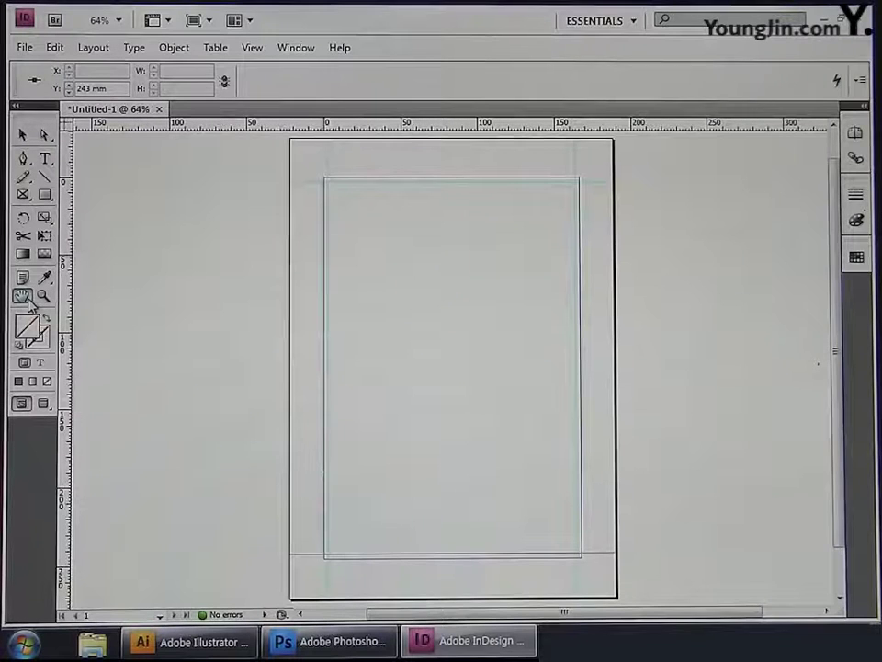
click(43, 295)
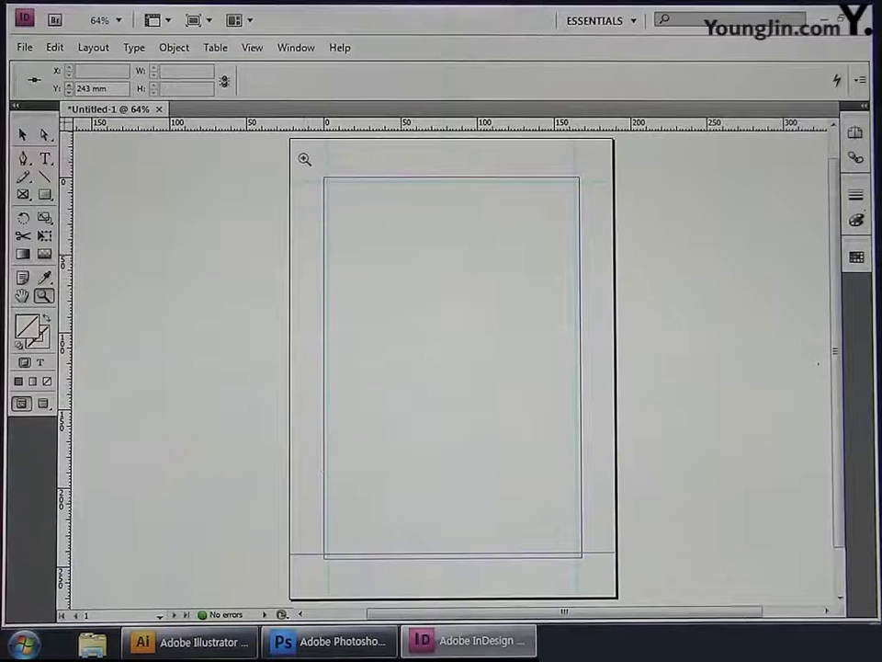
drag(302, 157, 355, 209)
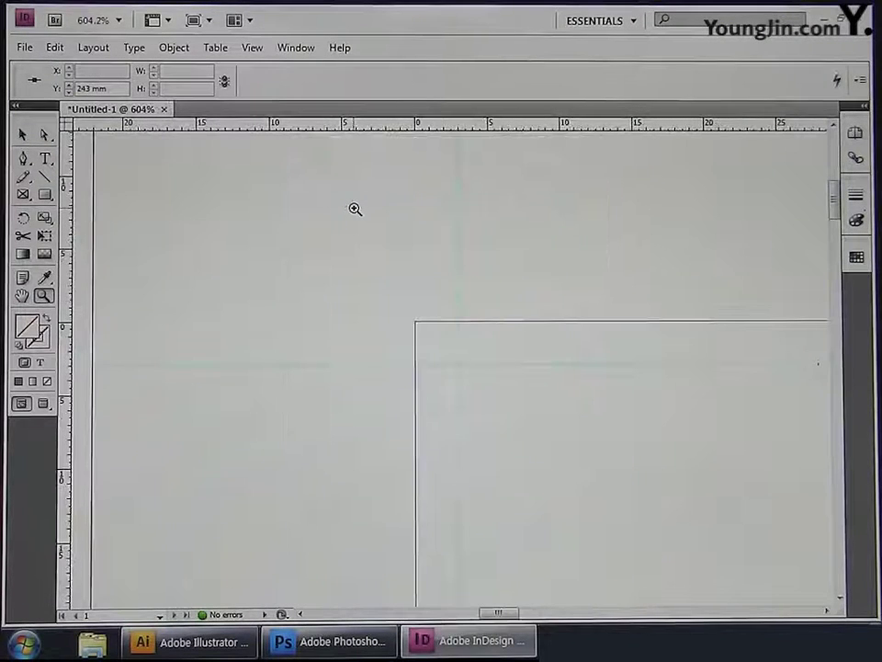
click(45, 179)
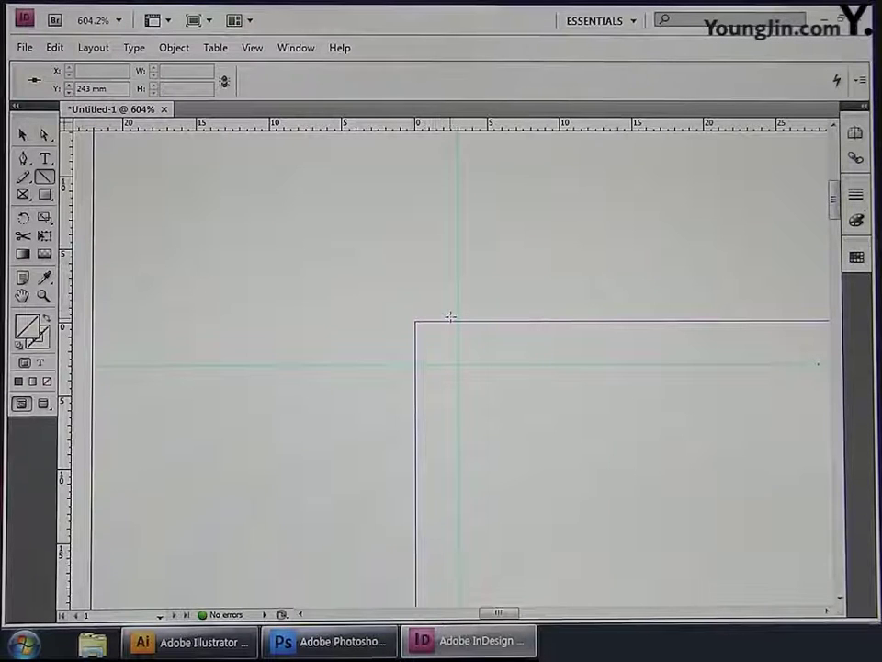
drag(449, 310, 450, 208)
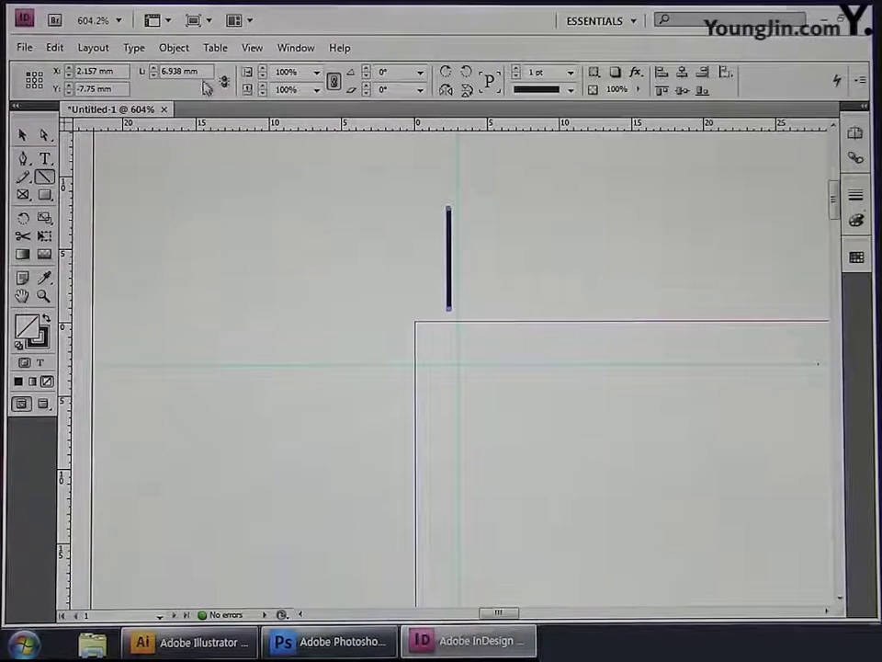
click(138, 73)
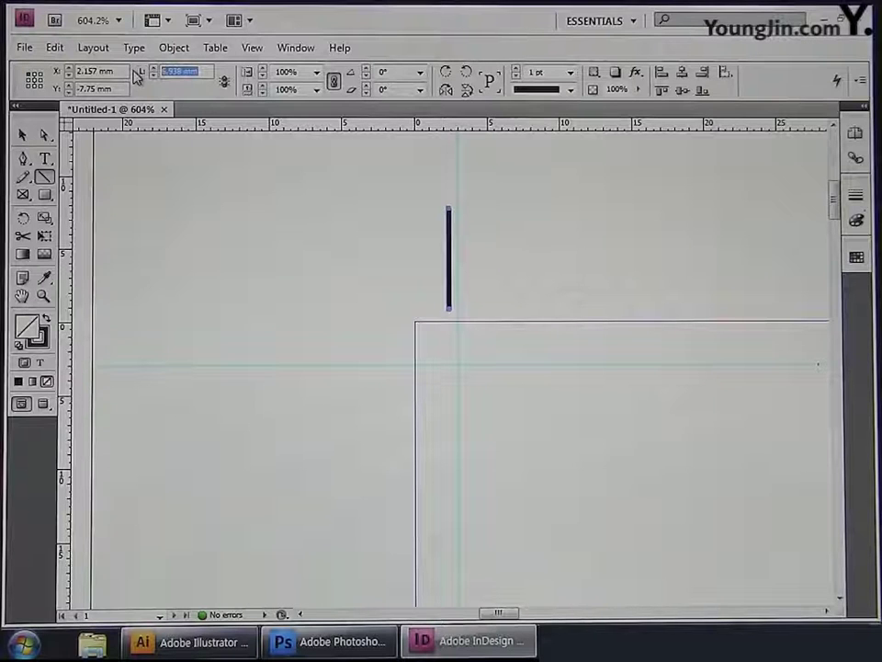
text(5)
key(Return)
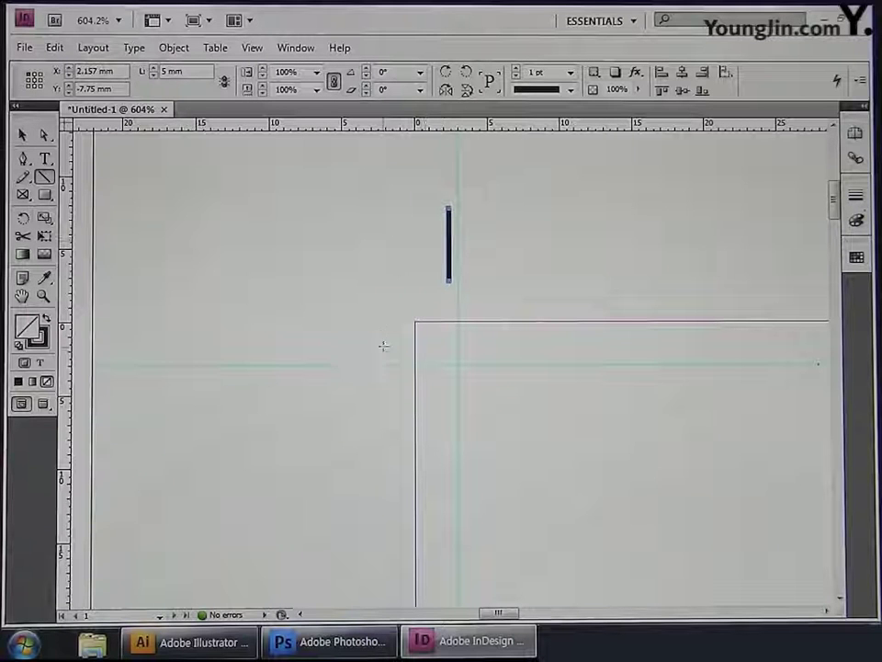
Draw a horizontal line outside the left margin near the top horizontal guide and set its length to 5 mm
drag(384, 345, 298, 349)
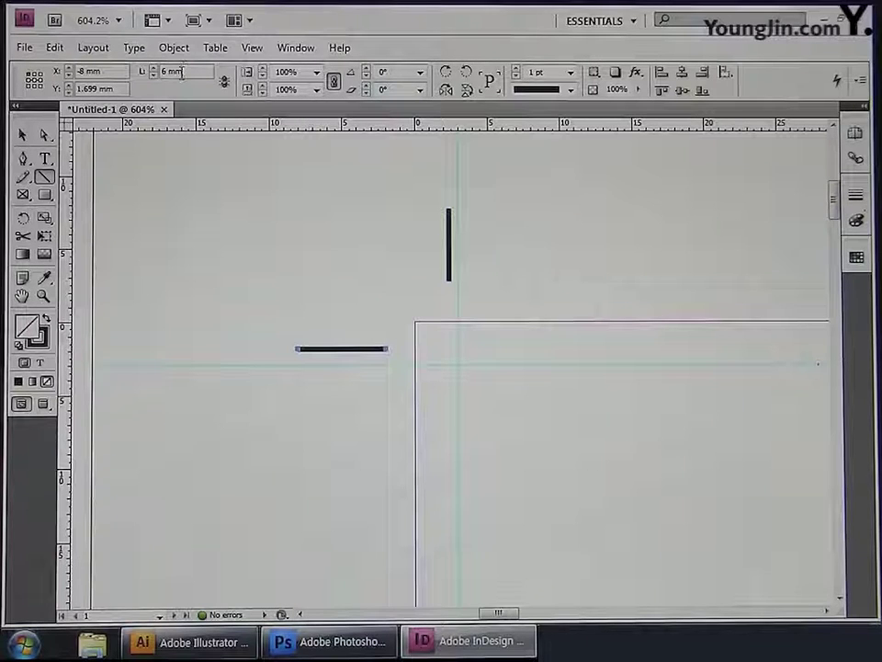
text(5)
key(Return)
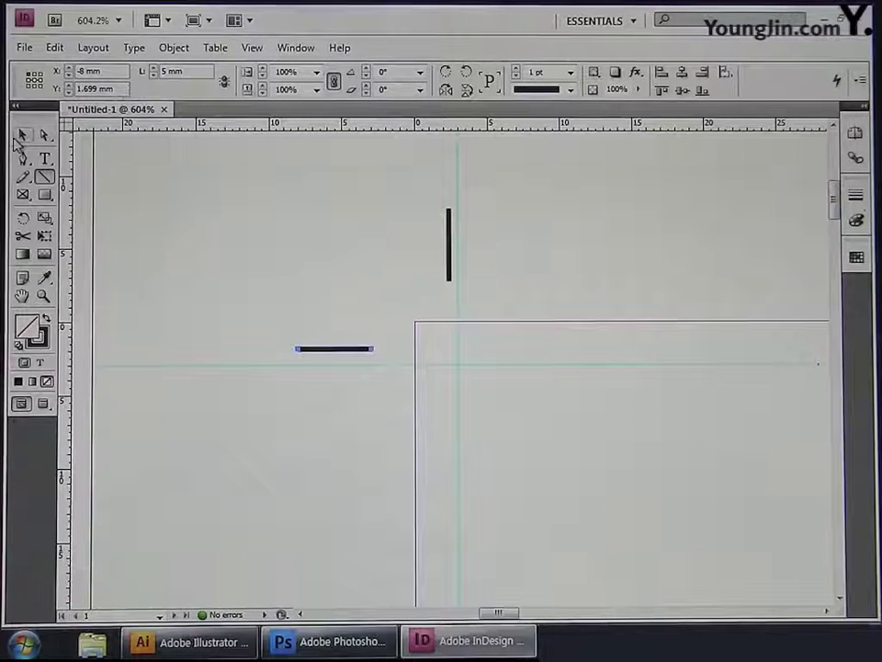
Move both lines onto the guides at the top-left corner so their inner ends touch the margin edges
click(24, 136)
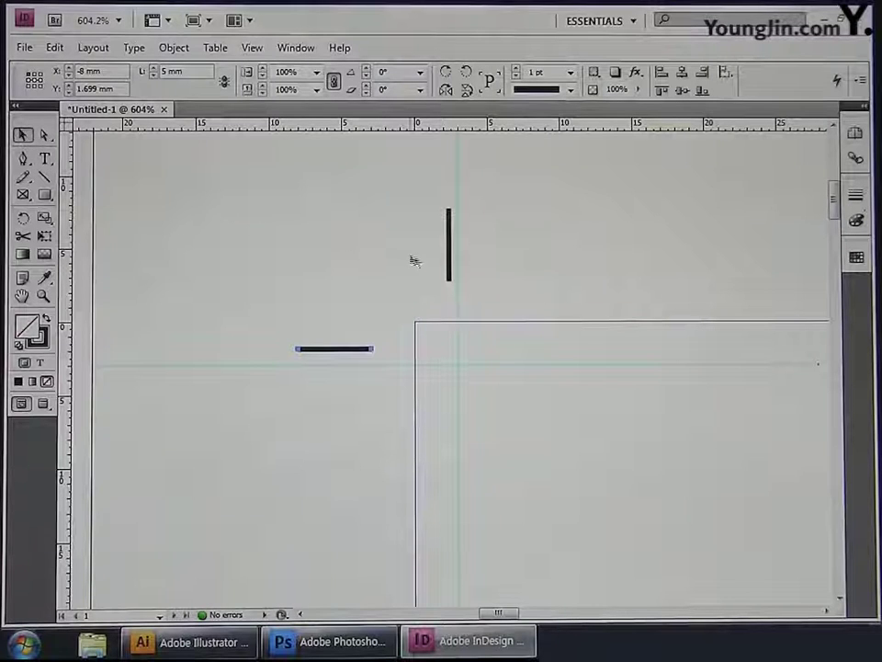
drag(350, 353, 391, 368)
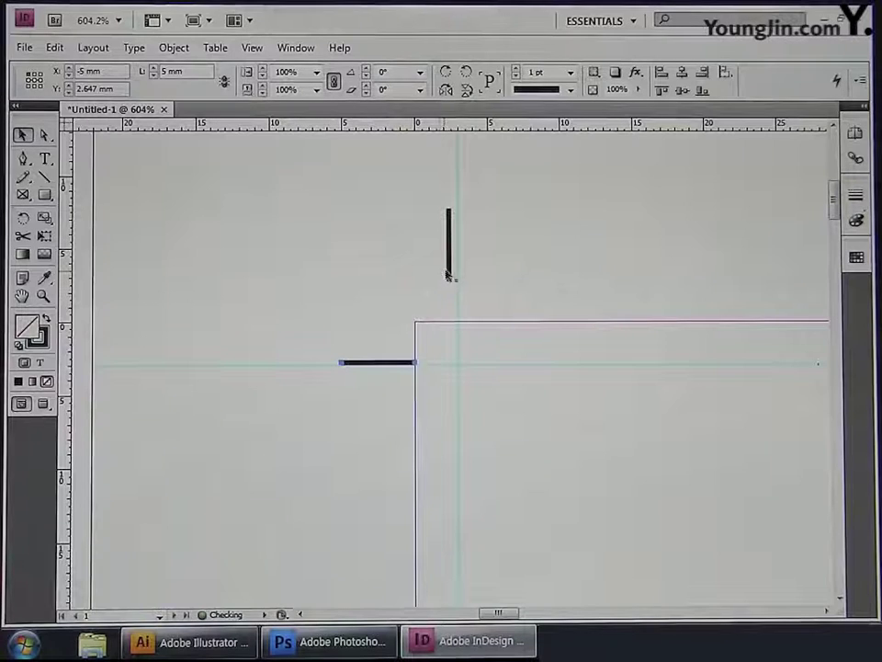
drag(452, 276, 457, 323)
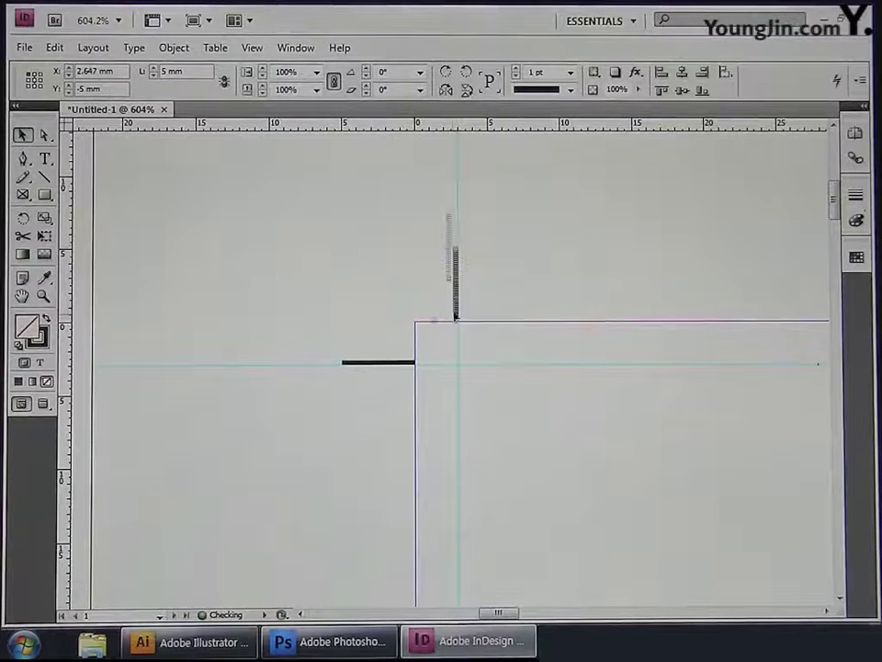
click(396, 315)
Copy the two trim mark lines and paste them near the top-right margin corner
click(452, 297)
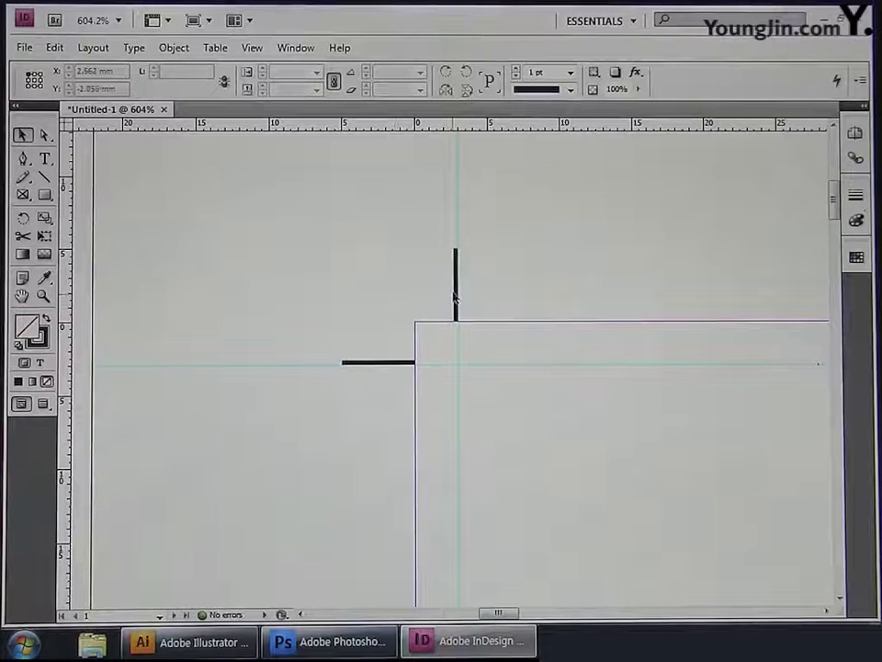
shift+click(392, 363)
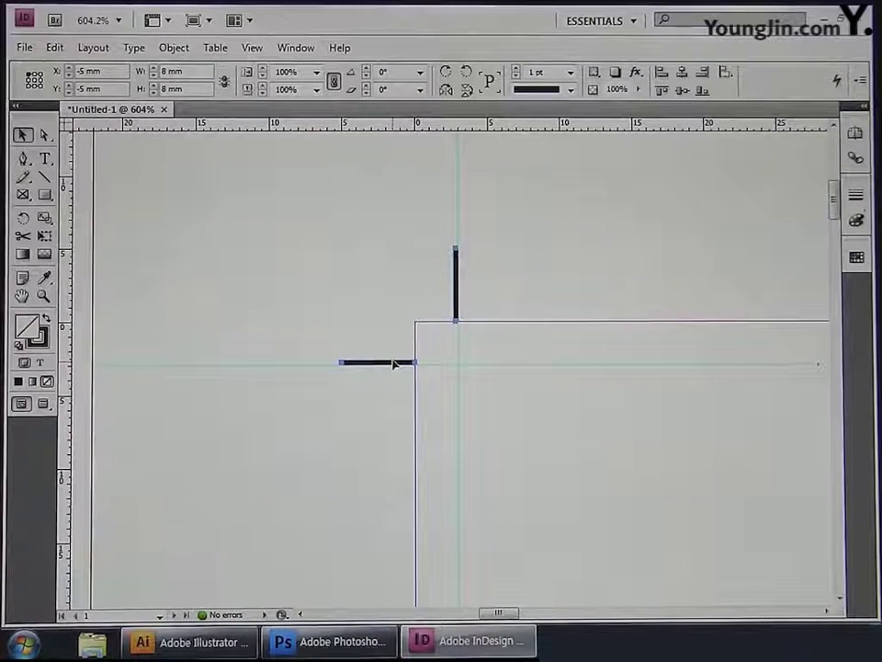
double_click(22, 296)
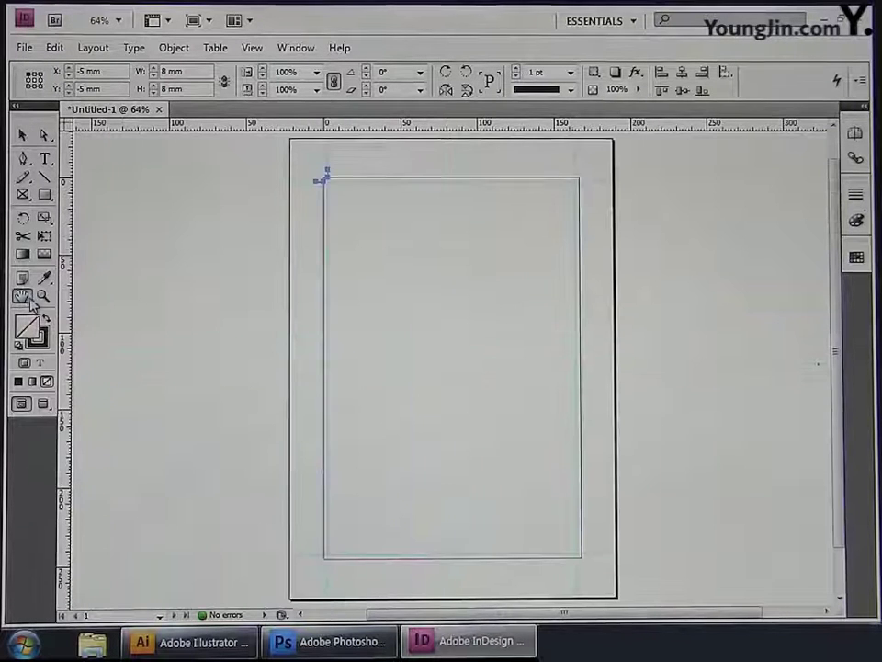
click(44, 296)
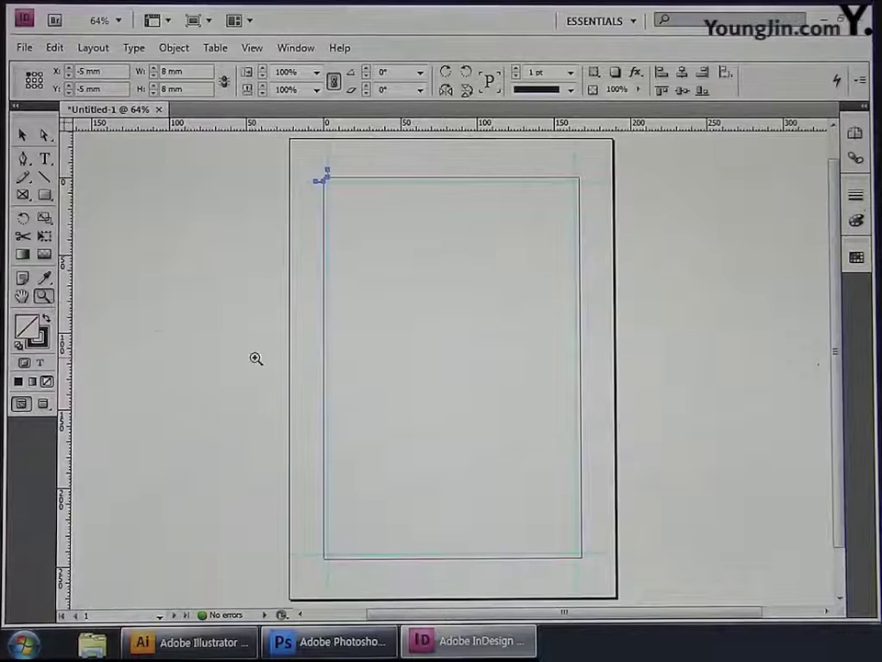
drag(551, 163, 603, 206)
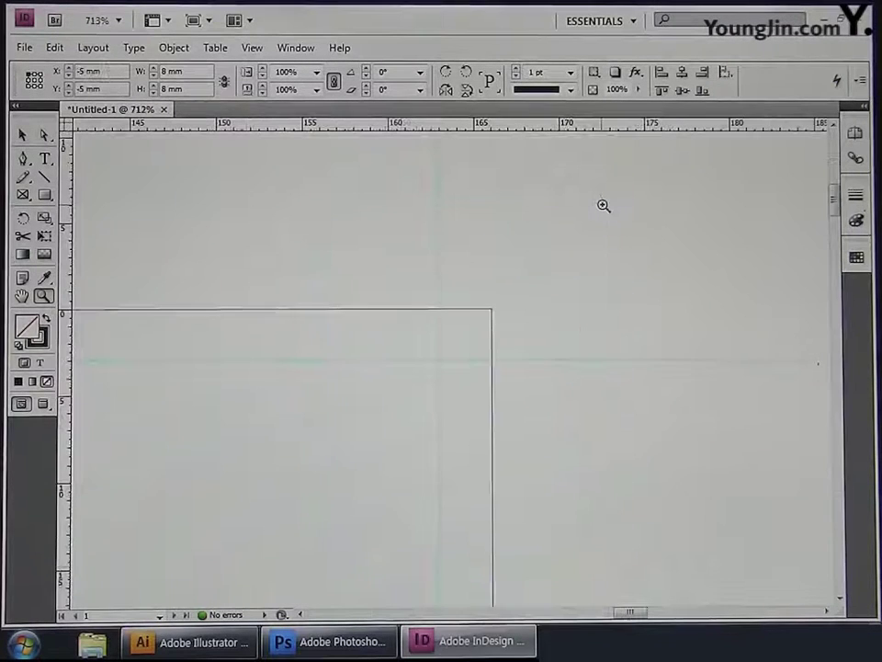
key(ctrl+v)
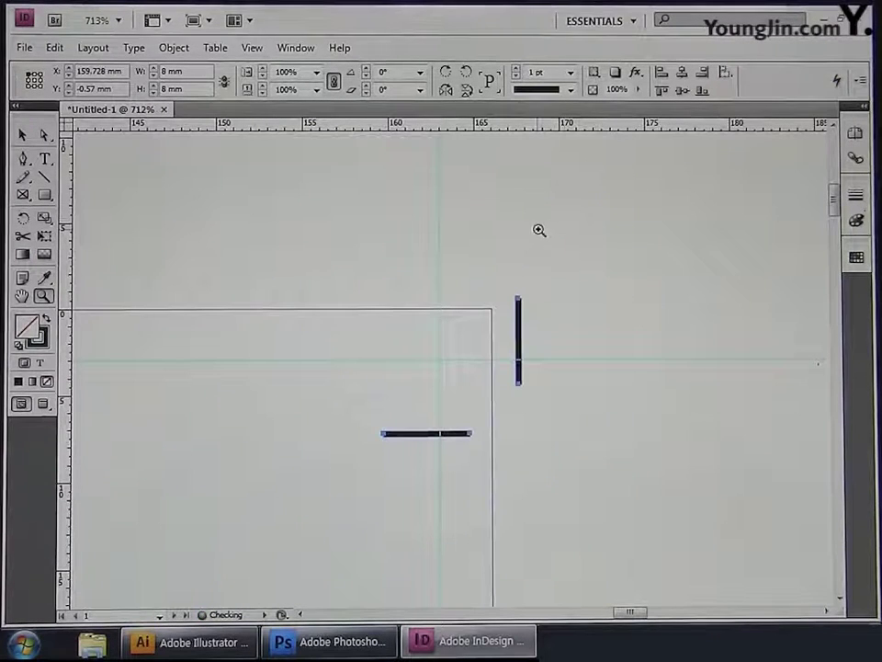
Align the pasted lines with the guides outside the top-right margin corner, the vertical at X 163 mm, Y -5 mm
click(26, 135)
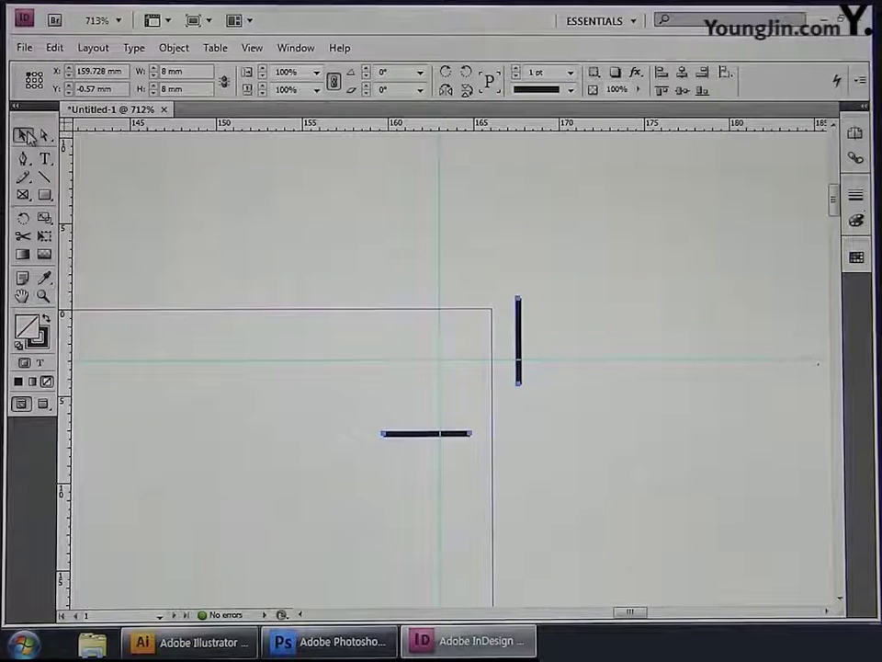
click(459, 306)
drag(502, 294, 443, 261)
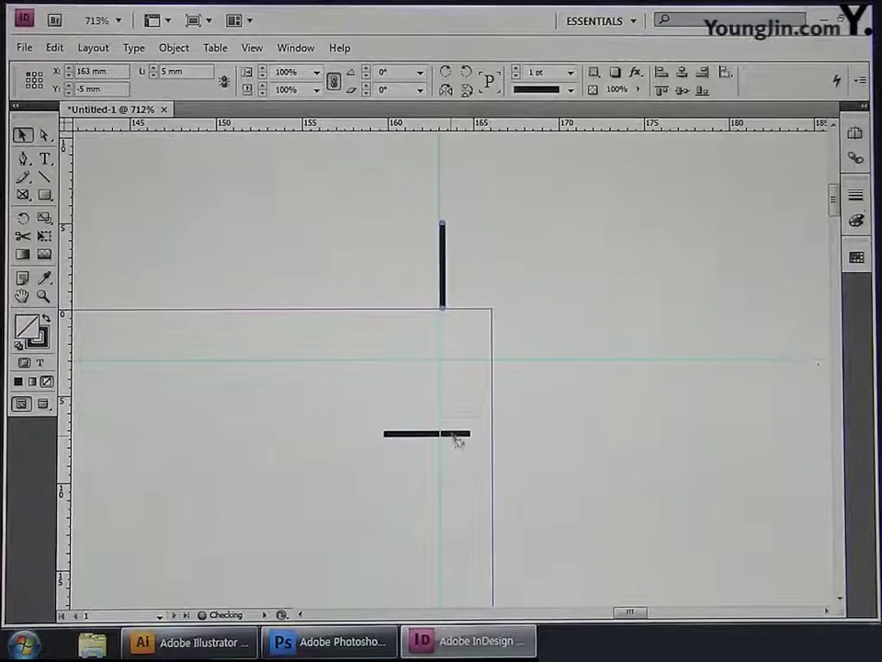
drag(456, 441, 564, 362)
click(564, 331)
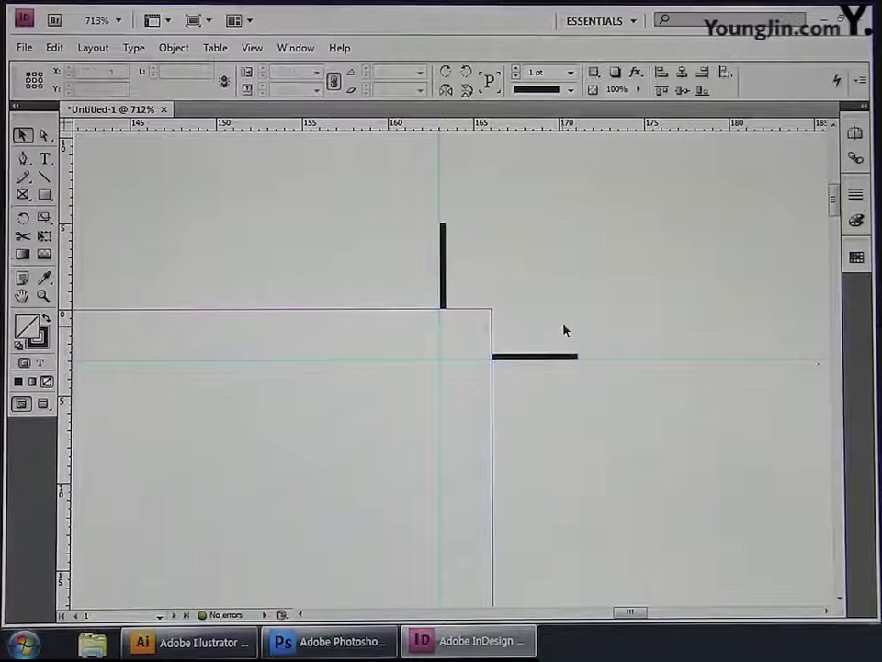
Paste another pair of trim marks at the bottom-left margin corner and snap each line to its guide outside the margin
double_click(24, 296)
click(43, 297)
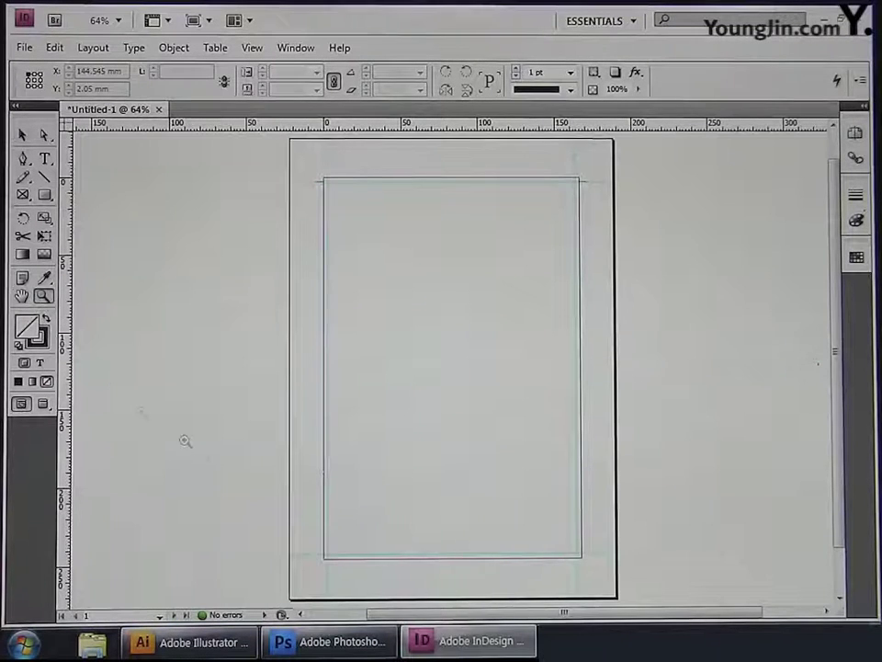
drag(305, 536, 351, 579)
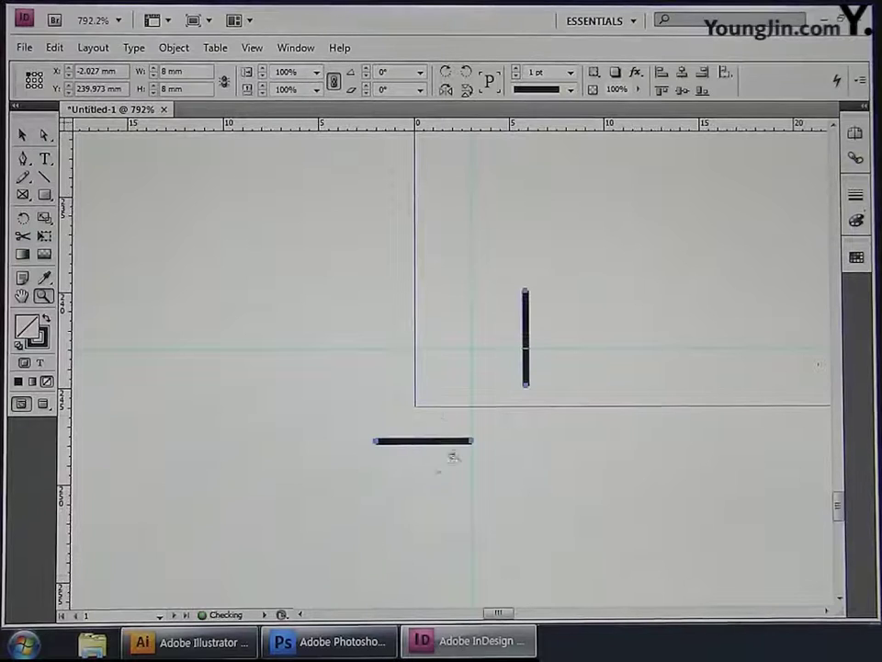
key(v)
click(394, 450)
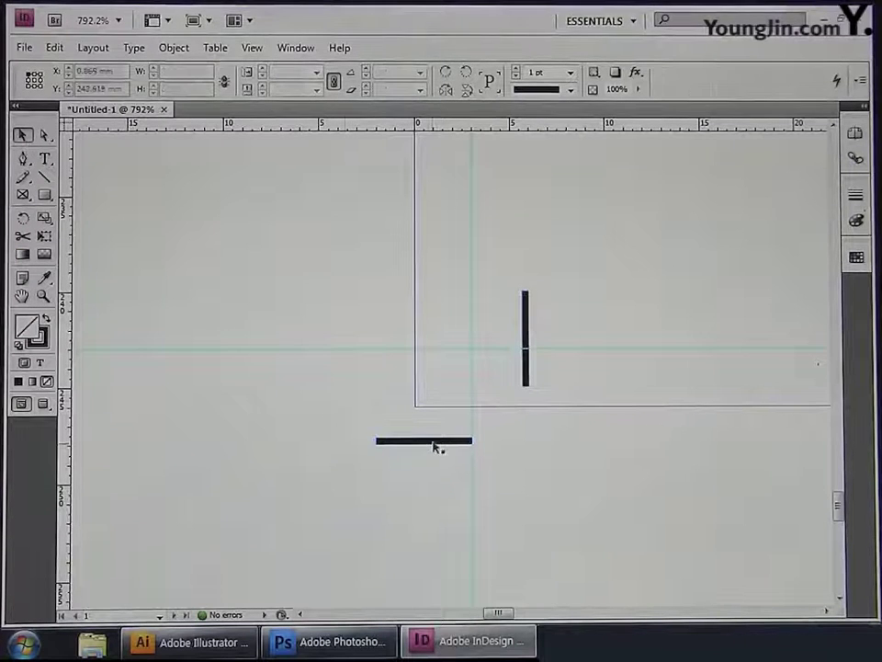
drag(436, 447, 377, 357)
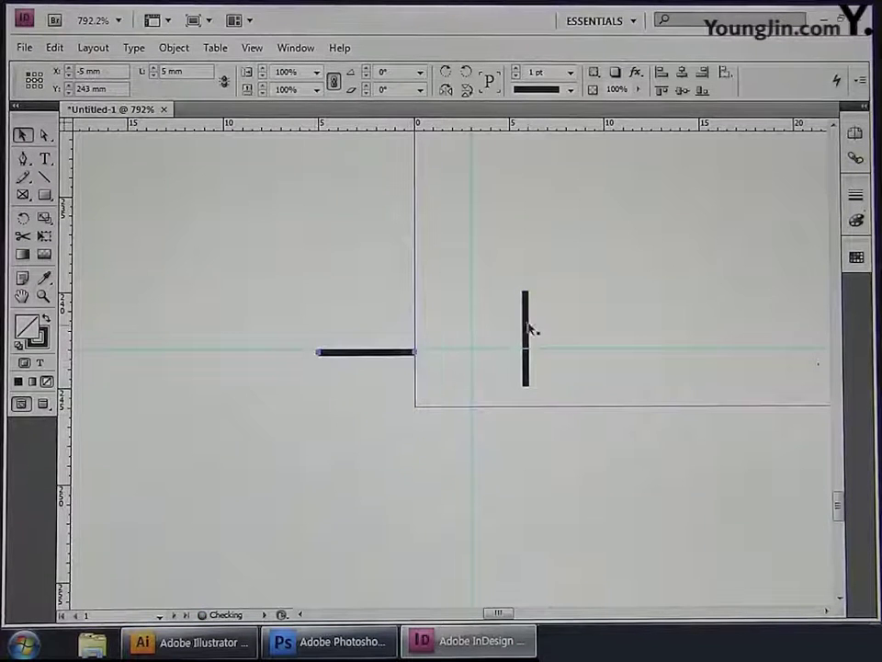
drag(530, 329, 471, 443)
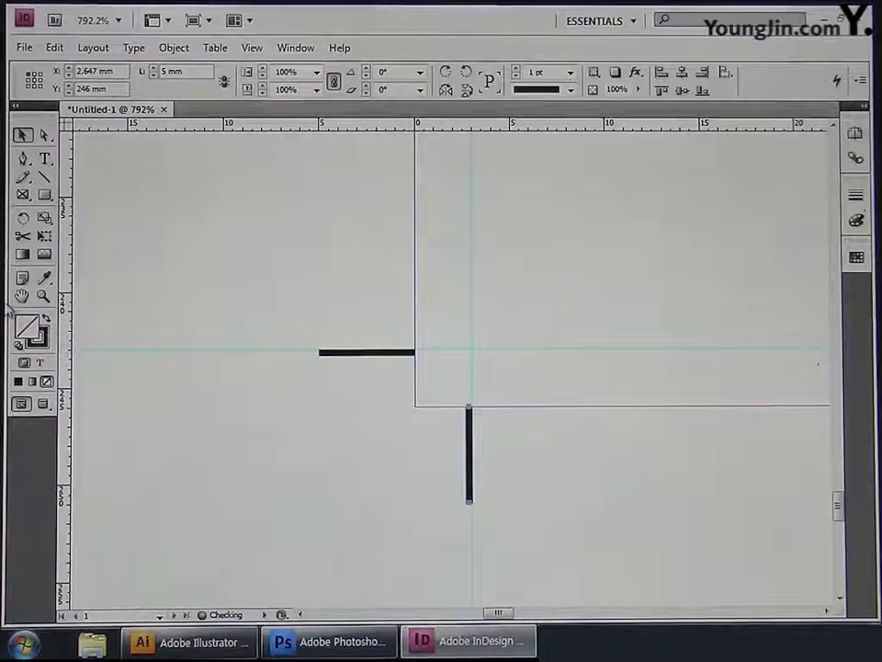
Paste a pair of trim marks at the bottom-right margin corner, snap them to the guides outside the margin, and deselect everything
key(ctrl+0)
drag(562, 540, 604, 578)
click(22, 135)
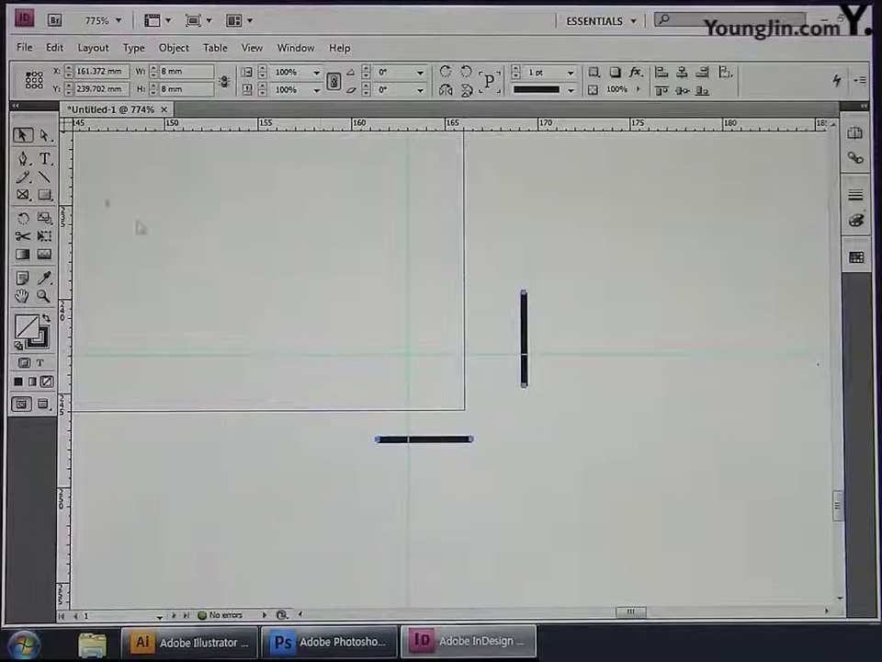
drag(523, 367, 416, 485)
drag(441, 444, 528, 357)
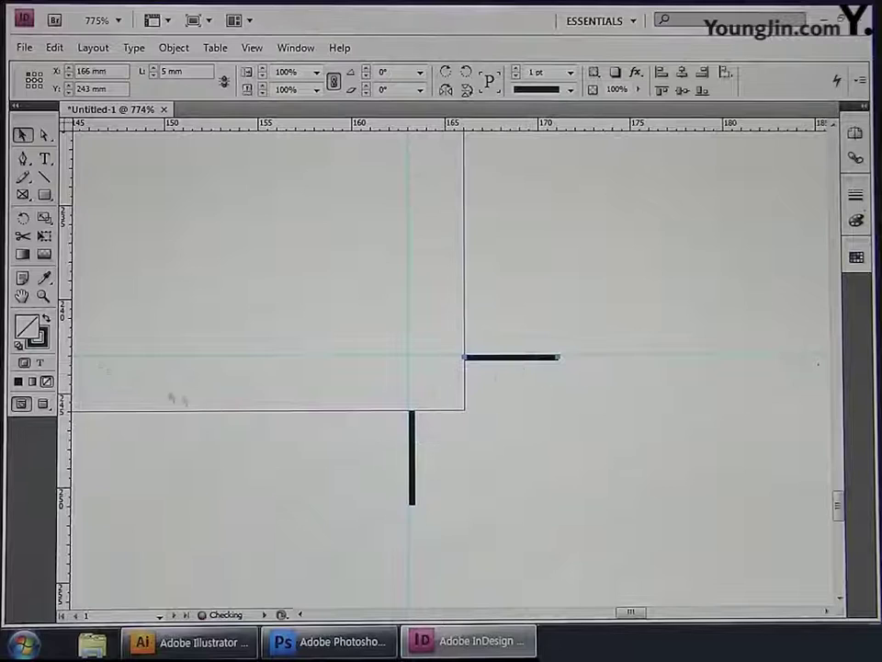
double_click(22, 295)
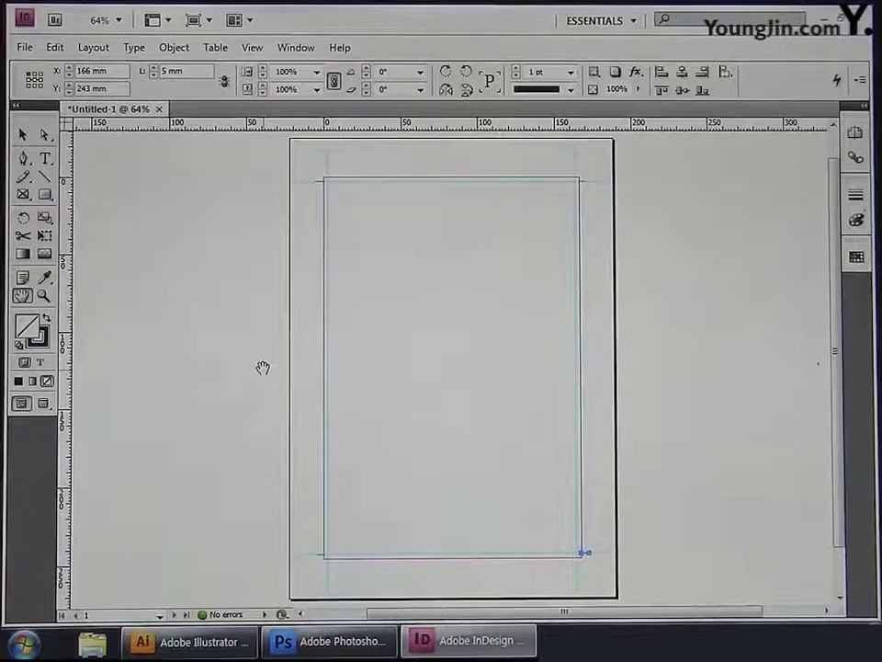
key(ctrl+shift+a)
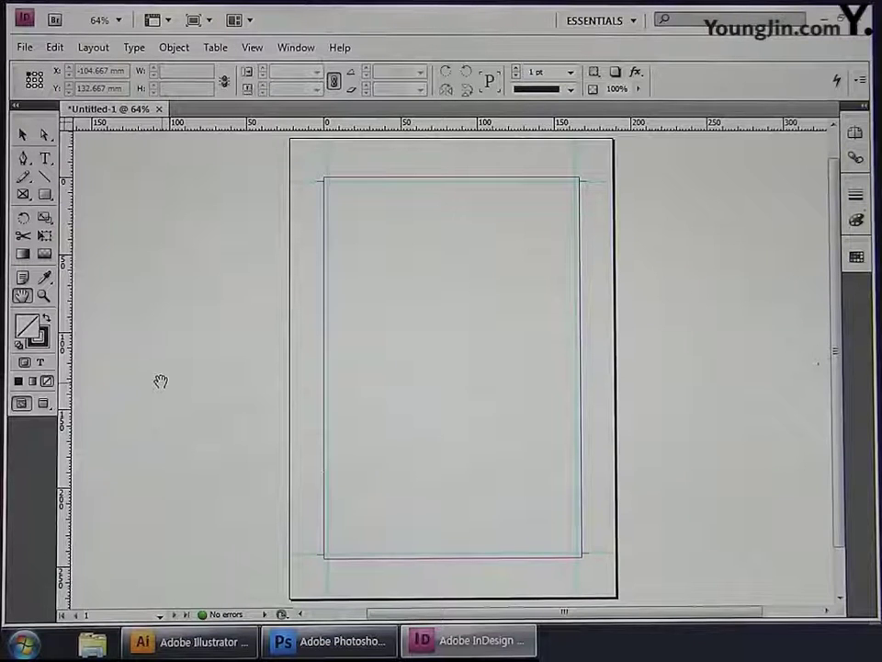
Place the ramen poster image 01 with its top-left corner at the top-left margin corner, X 0 mm, Y 0 mm
click(27, 47)
click(57, 293)
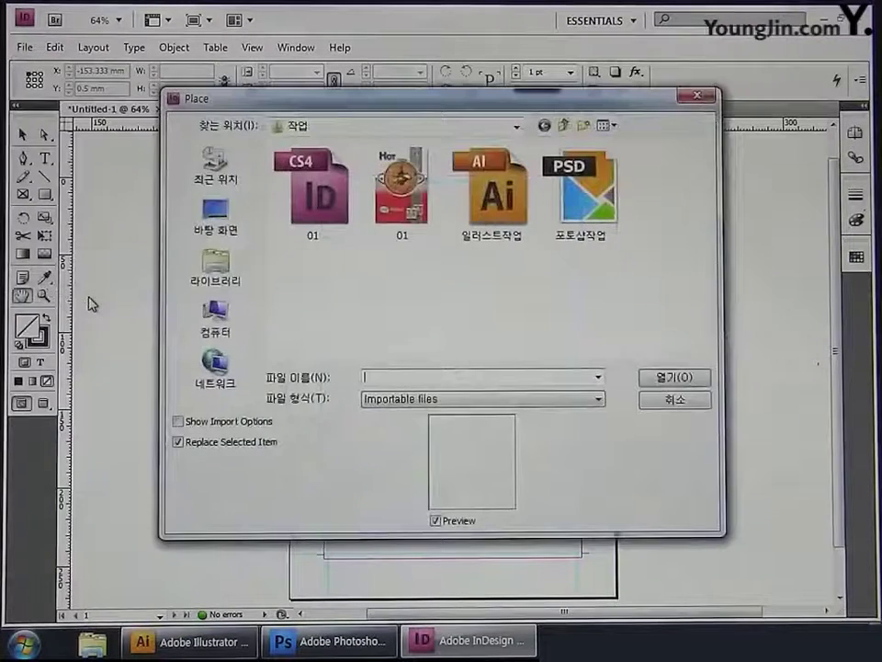
click(400, 217)
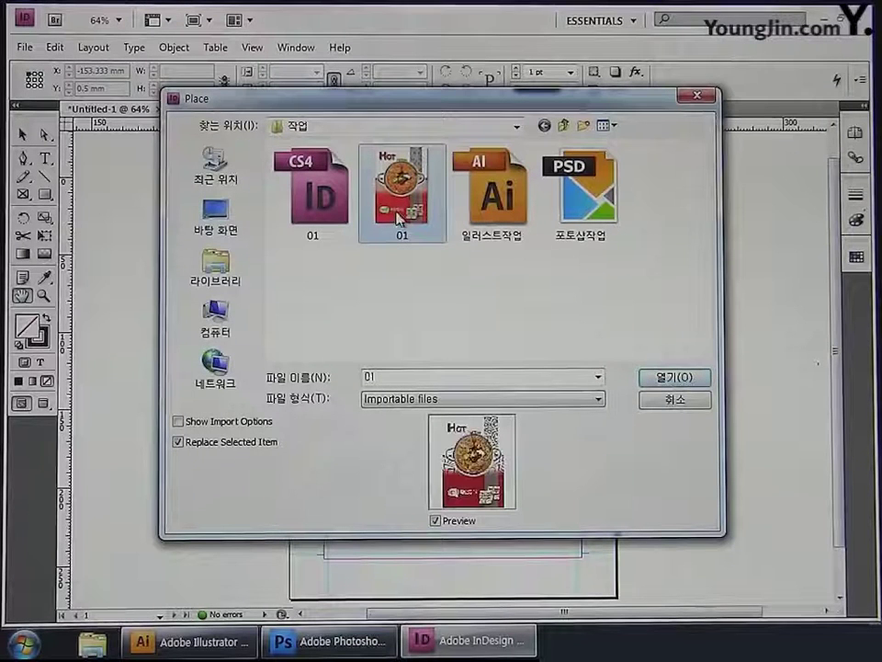
click(653, 376)
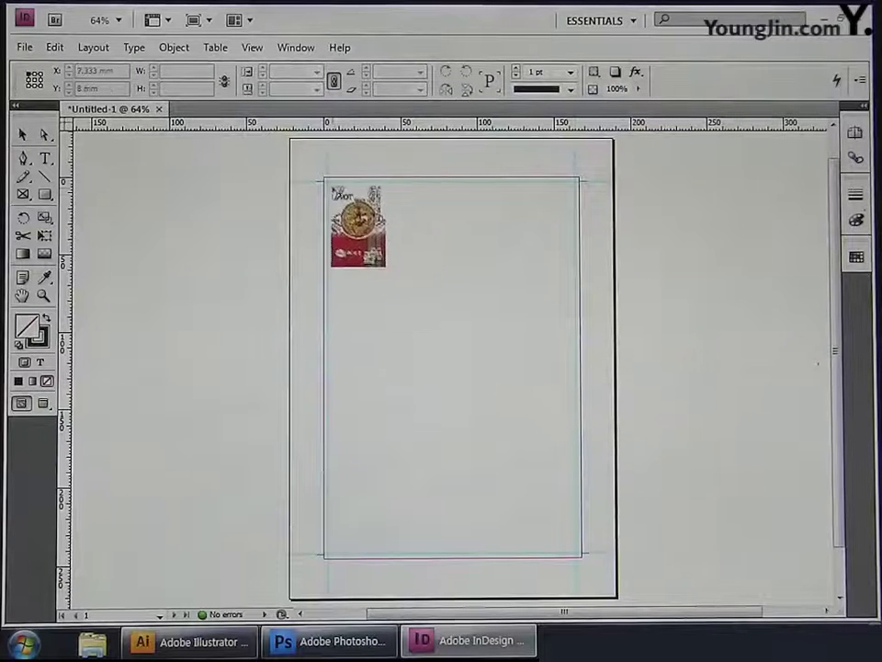
click(325, 179)
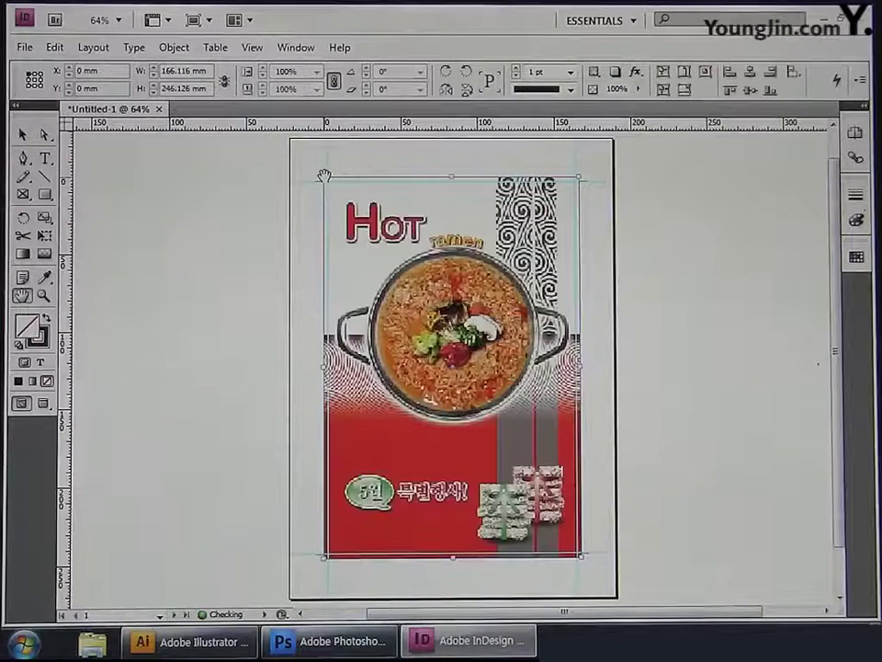
key(space)
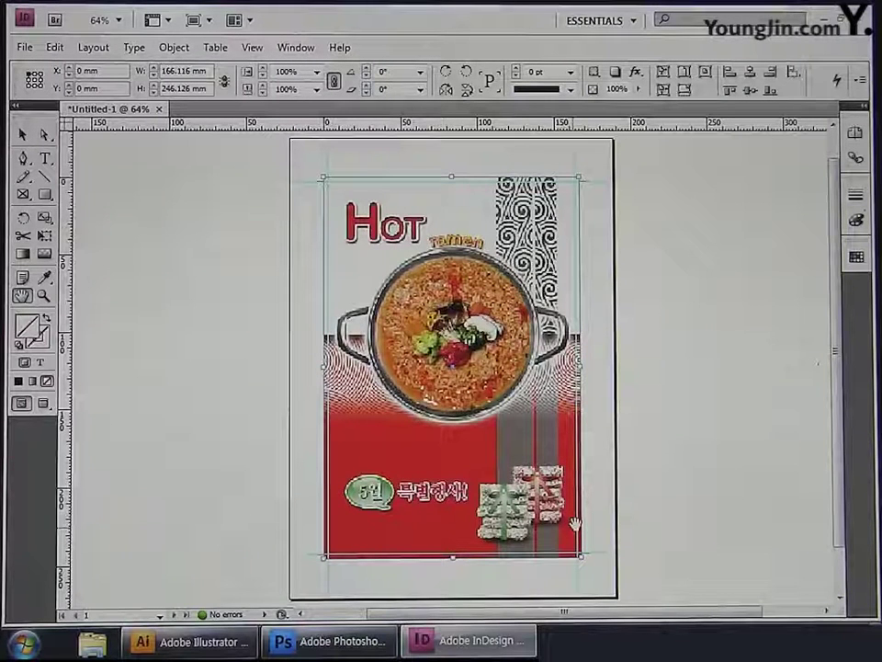
Switch the placed poster image's display performance to High Quality Display
right_click(464, 405)
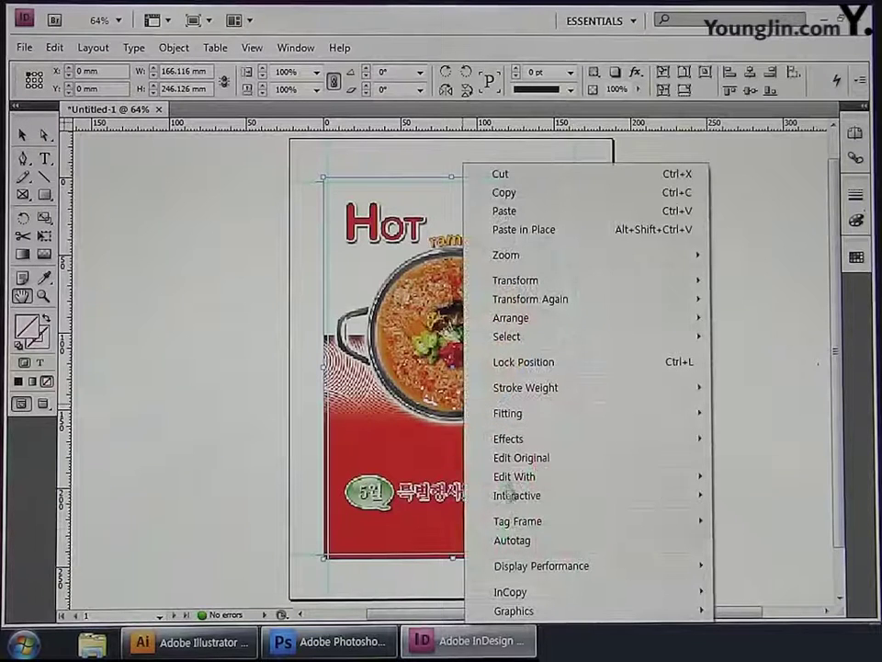
mouse_move(523, 570)
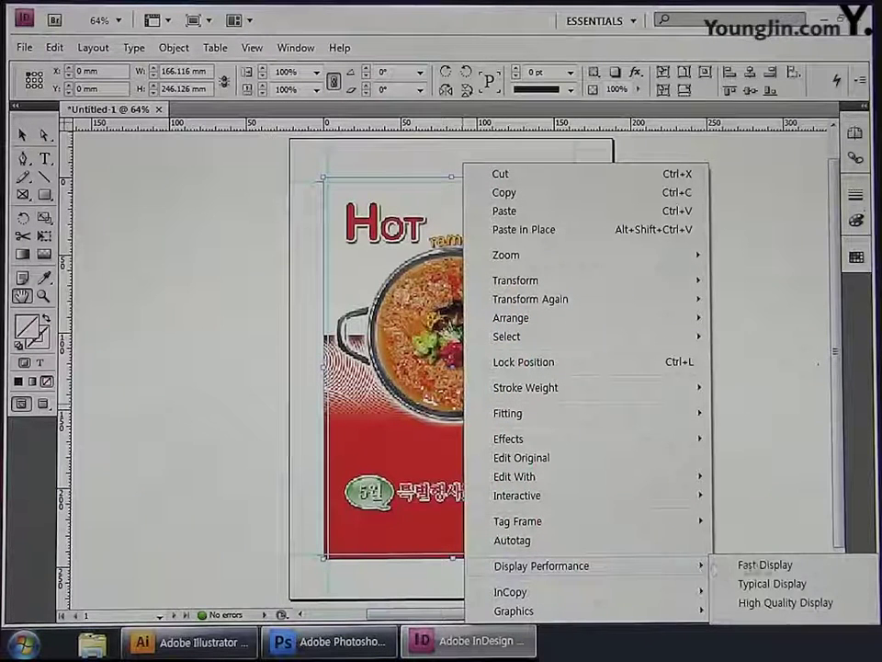
click(770, 607)
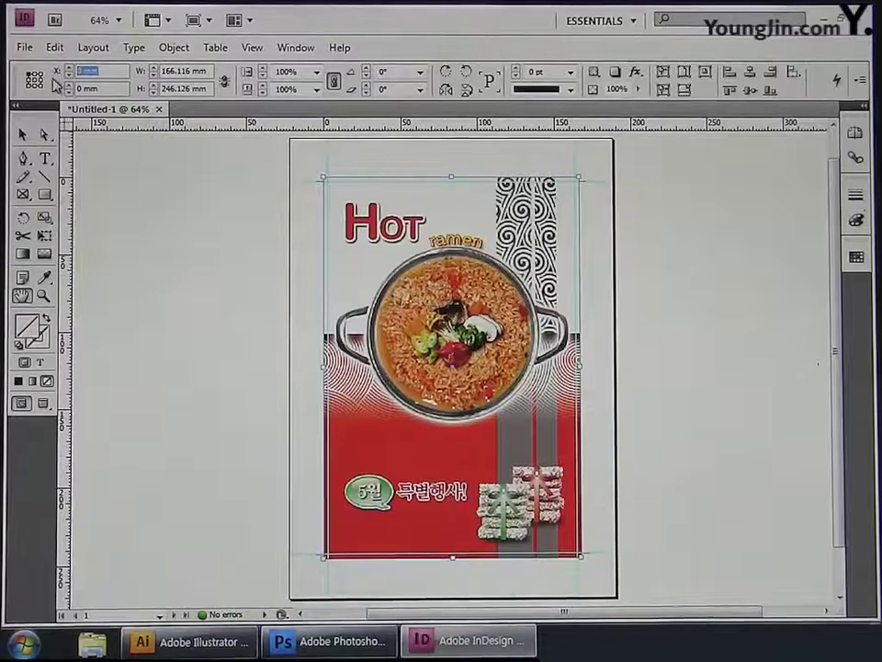
Set the poster image frame to X 0 mm, Y 0 mm, width 166 mm and height 246 mm
text(0)
key(Tab)
text(0)
key(Tab)
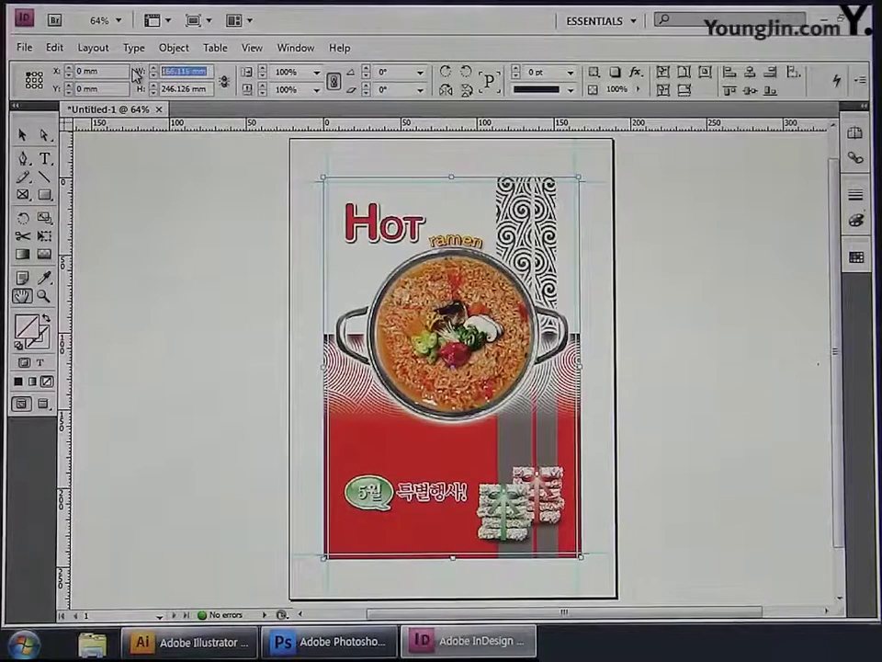
text(166)
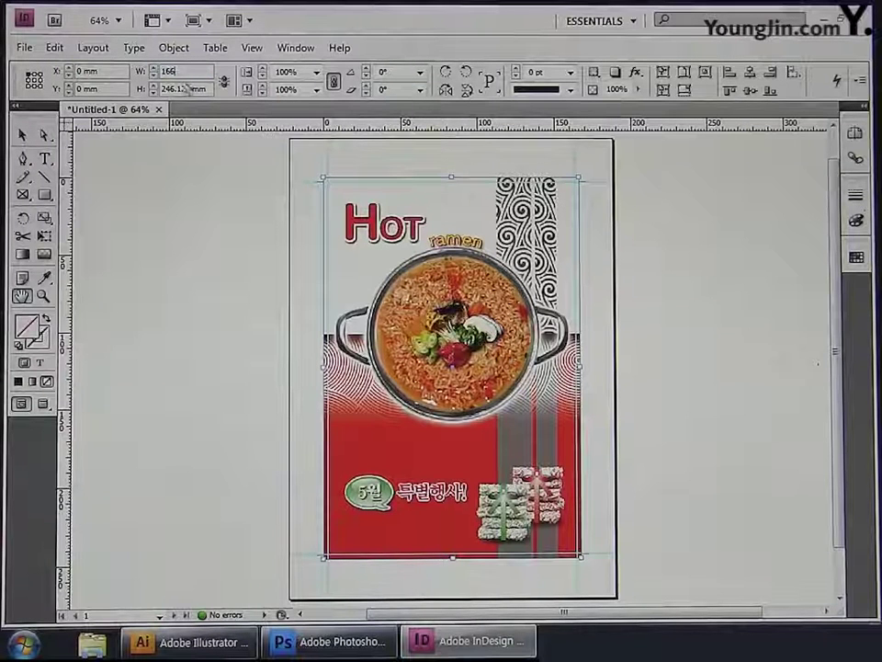
key(Tab)
text(24)
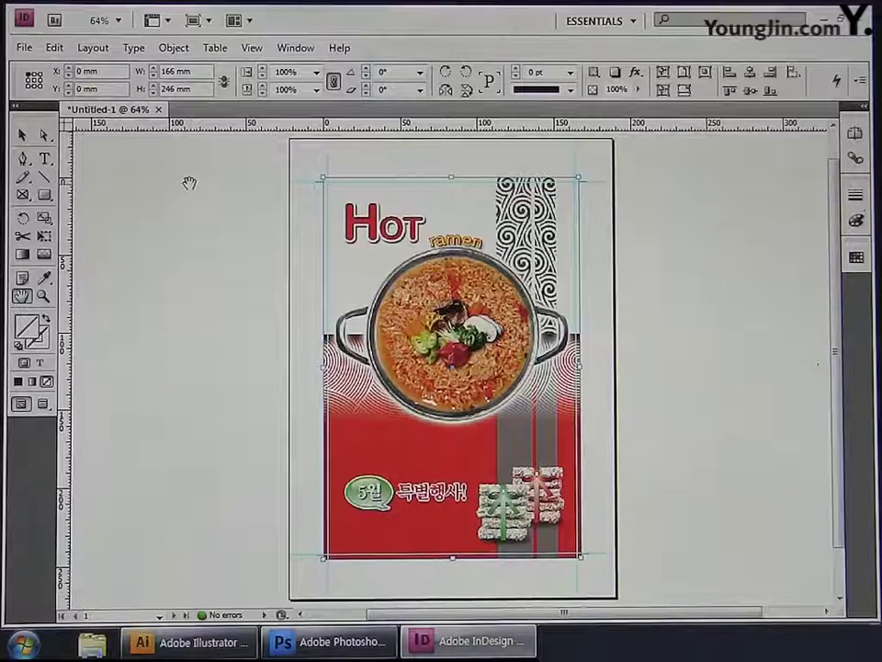
Draw an unfilled rectangle about 160 × 240 mm over the poster along the inner guides and check its stroke settings
click(43, 194)
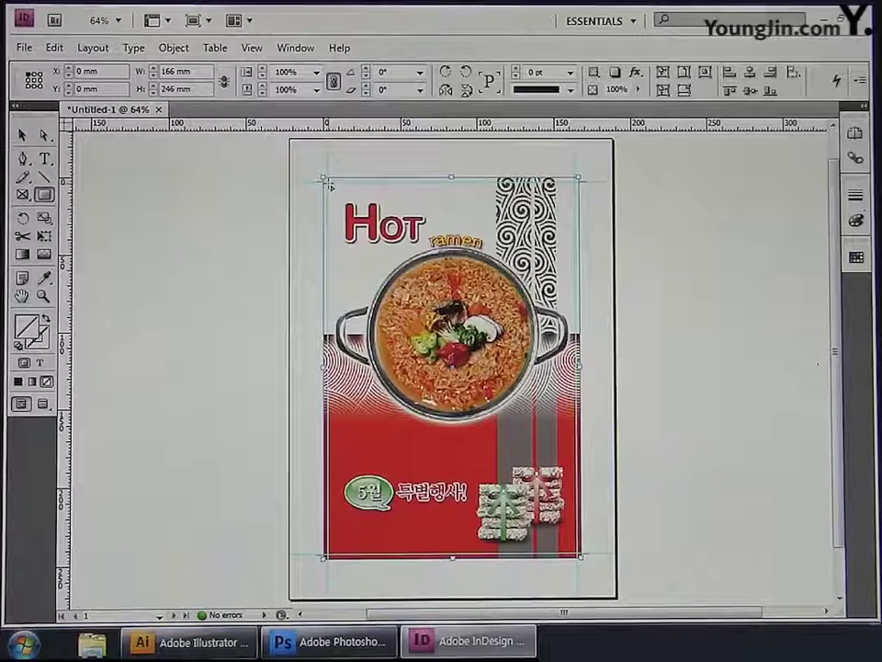
drag(330, 186, 577, 555)
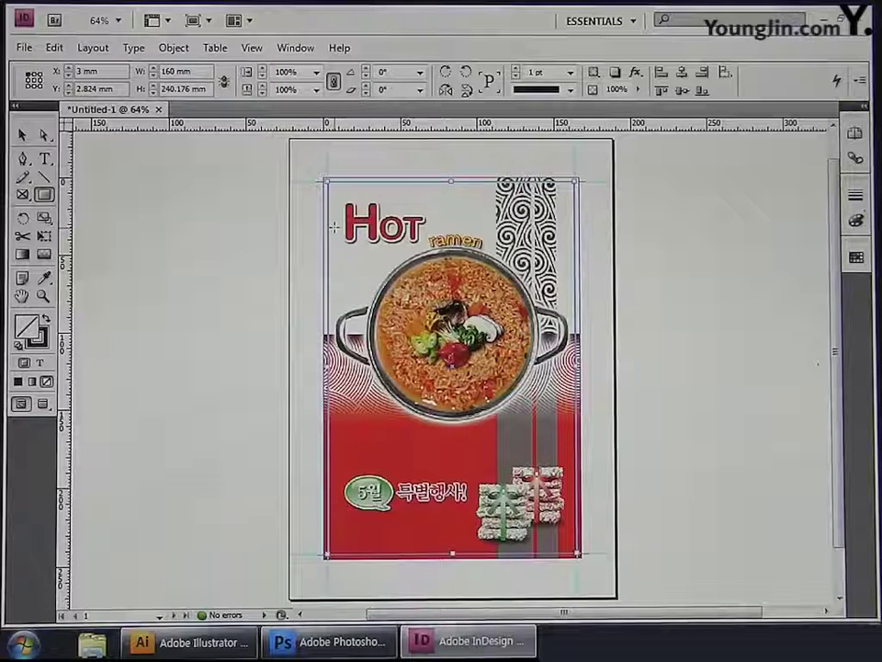
click(849, 203)
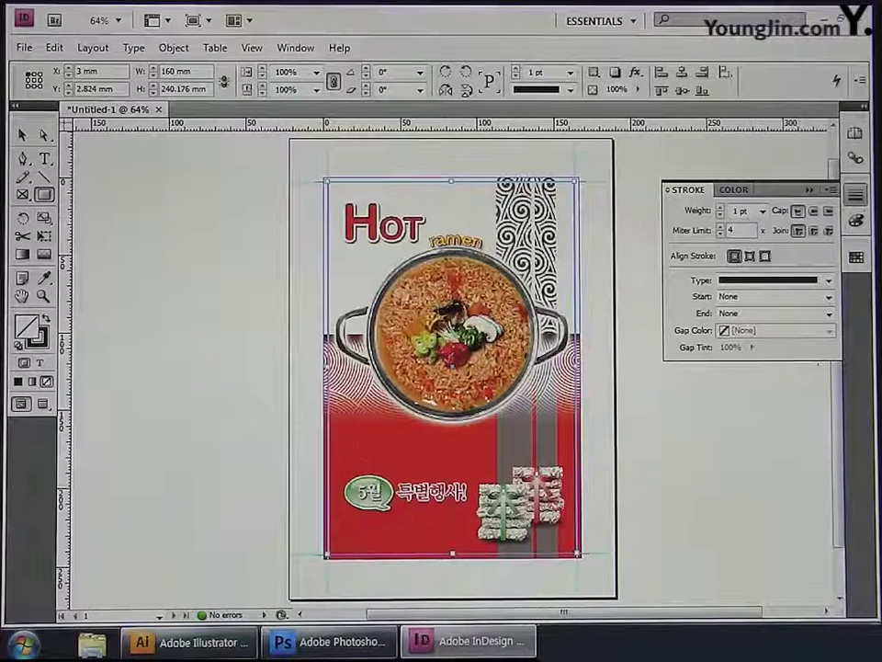
click(854, 196)
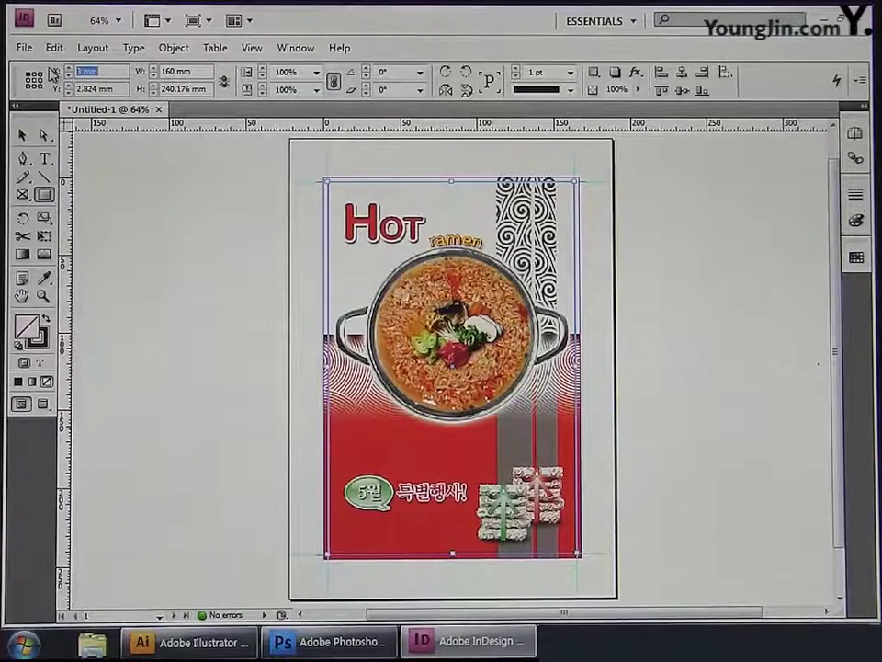
Set the rectangle's position to X 3 mm, Y 3 mm and its size to 160 mm wide by 240 mm high
text(3)
key(Tab)
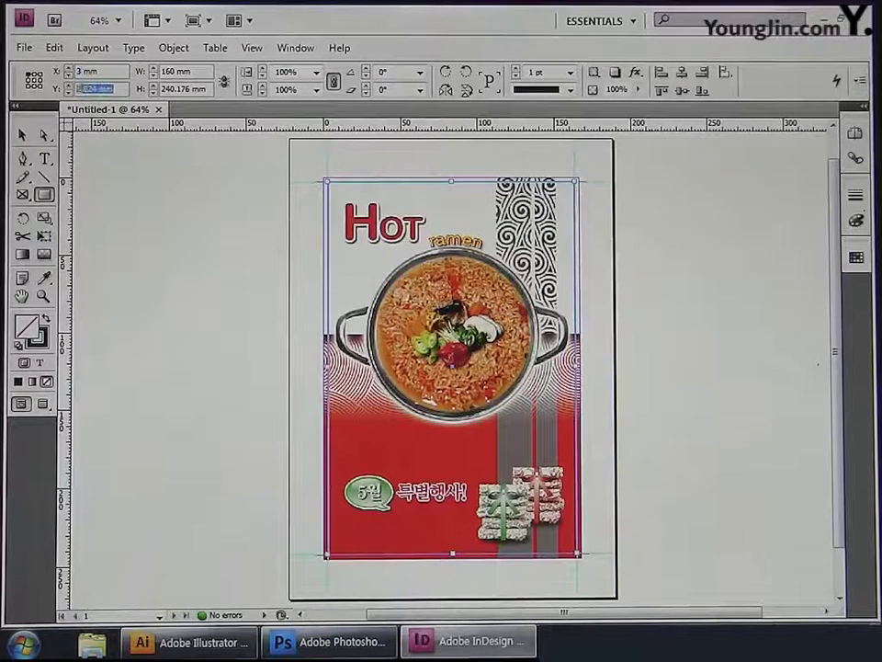
text(3)
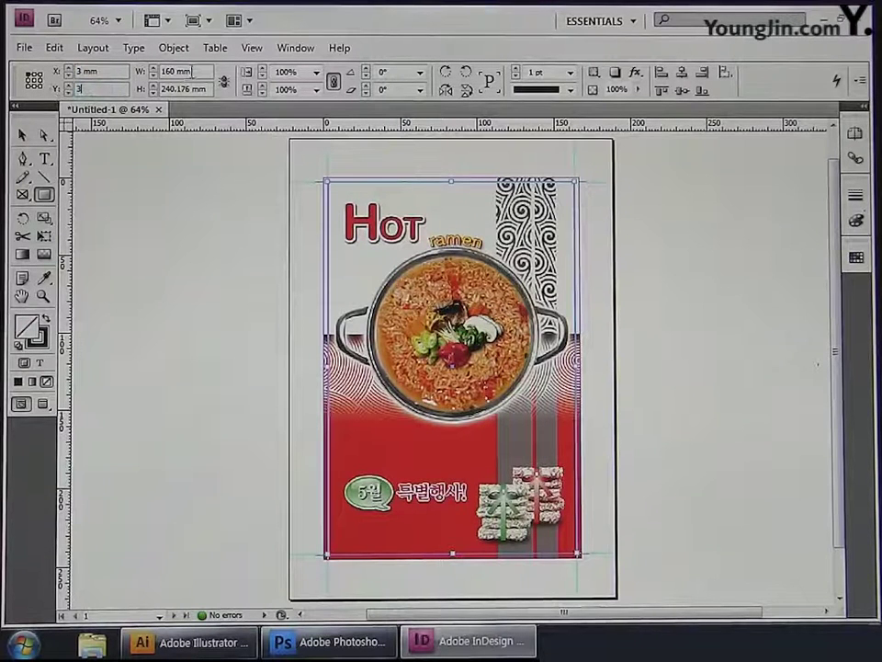
key(Tab)
text(160)
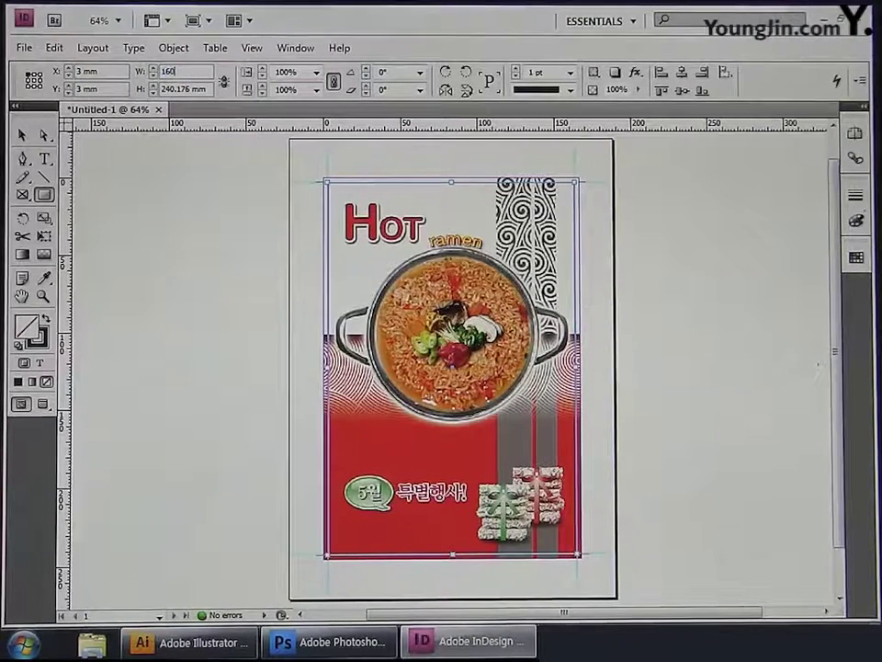
key(Return)
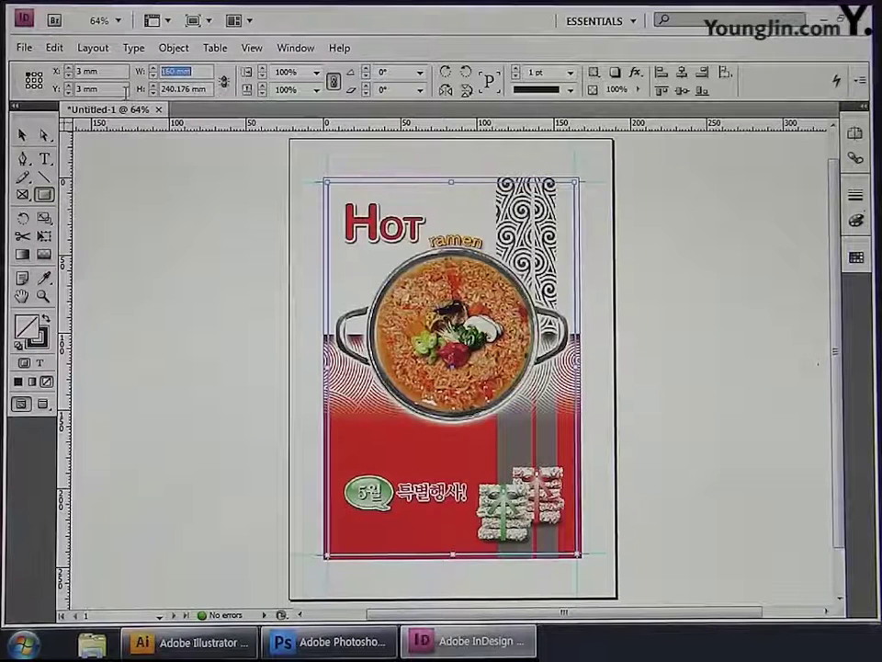
key(Tab)
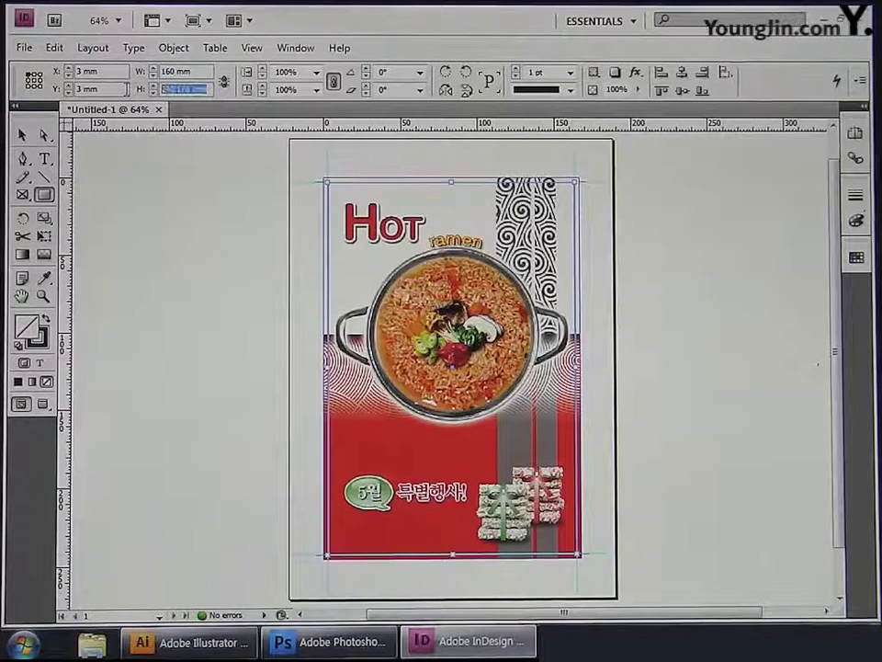
text(240)
key(Return)
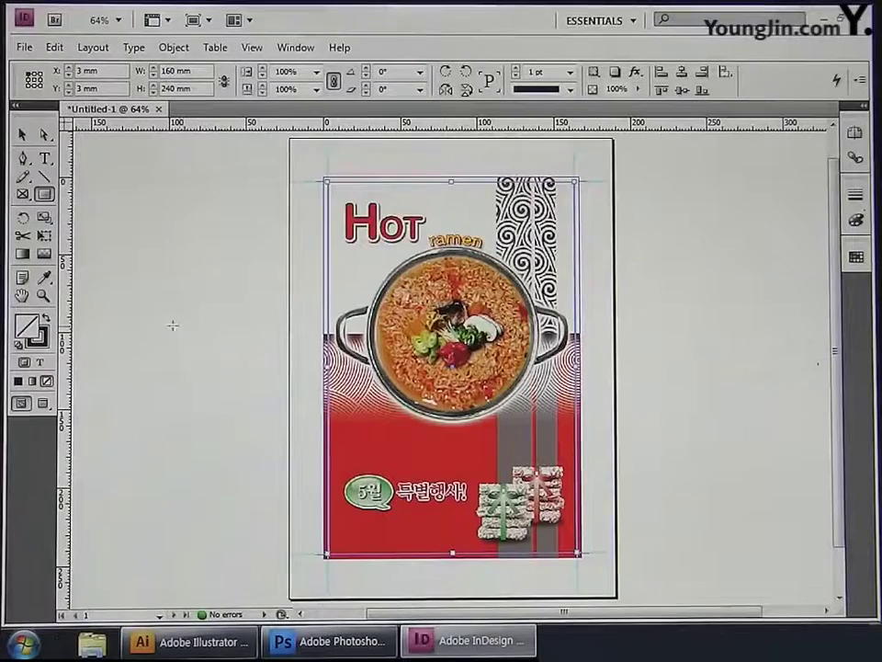
Create a text frame over the upper right of the HOT title and enter the Korean ramen slogan beginning "국물이 매콤한" and ending with "~"
double_click(43, 295)
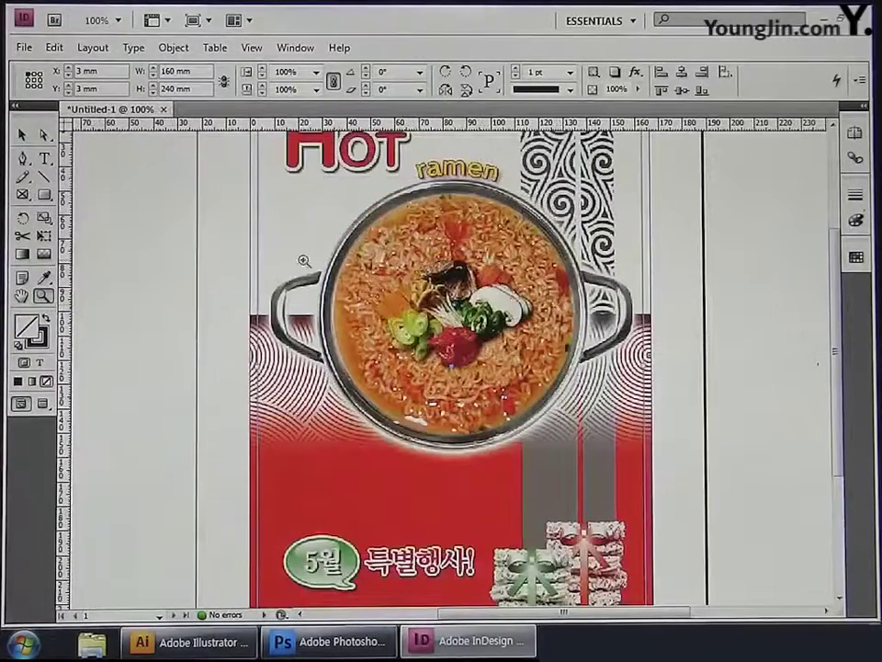
scroll(303, 261, up, 3)
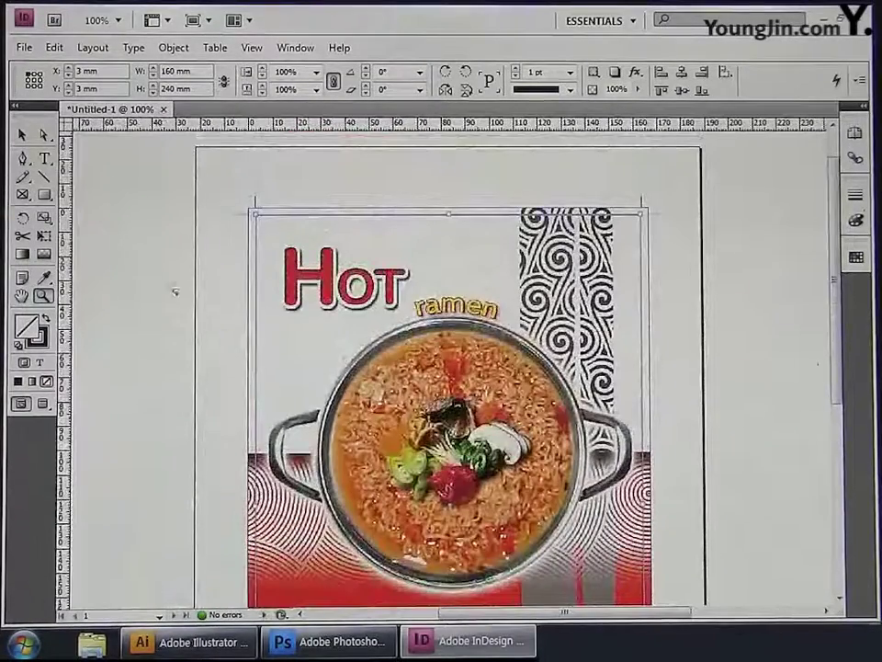
click(44, 159)
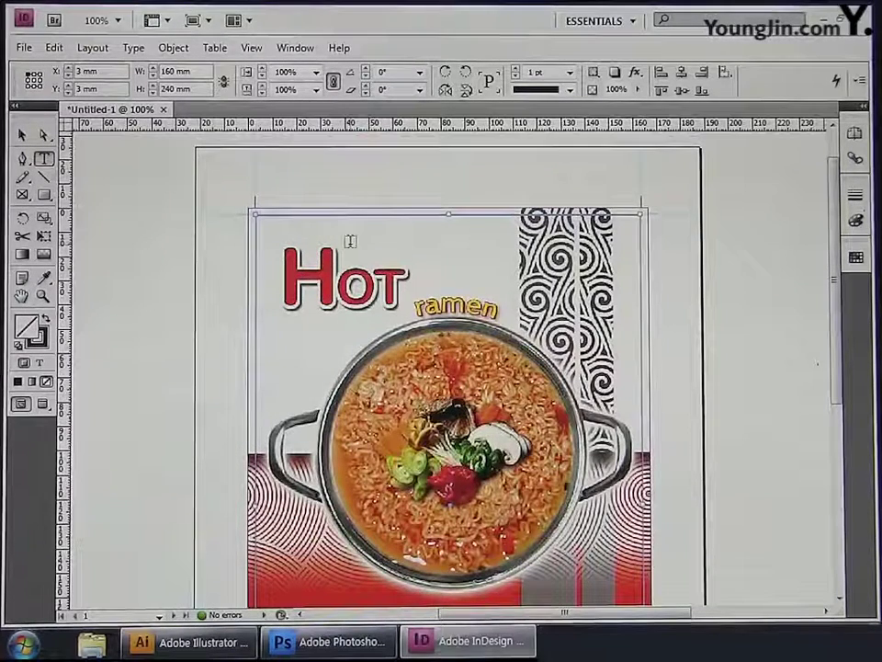
drag(349, 241, 477, 274)
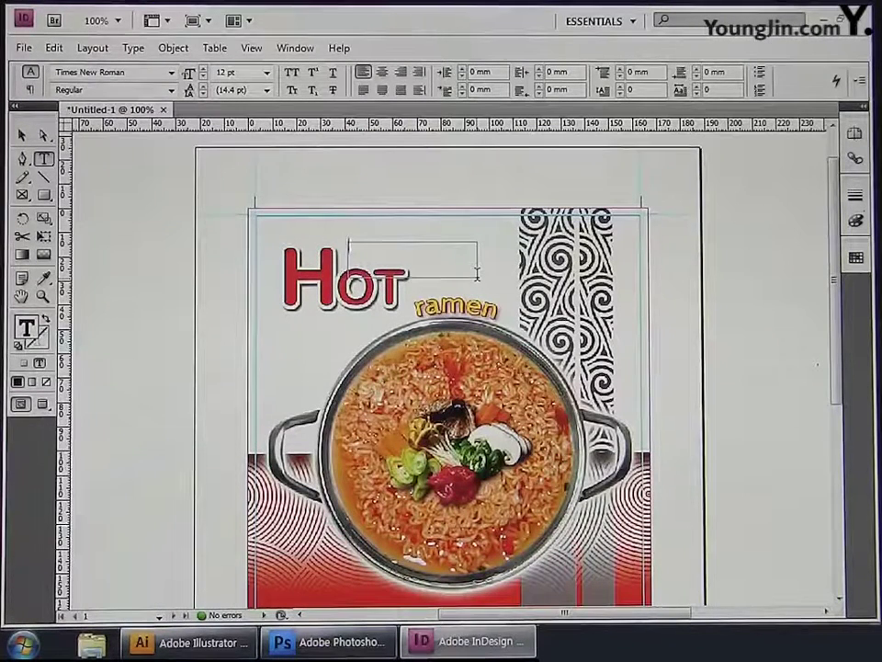
text(□)
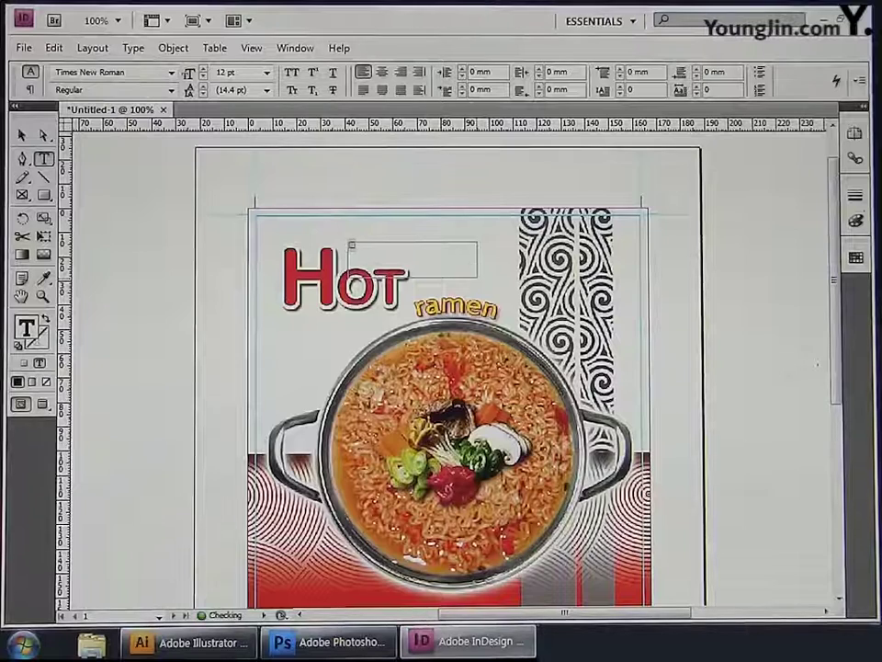
text(□□ □□□ □)
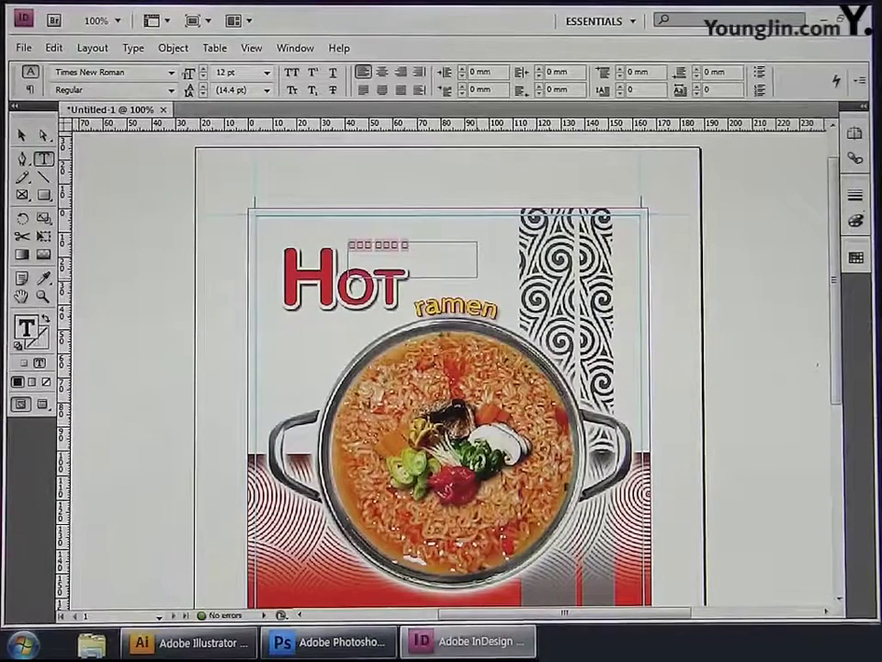
text(□□)
text(.. □□□)
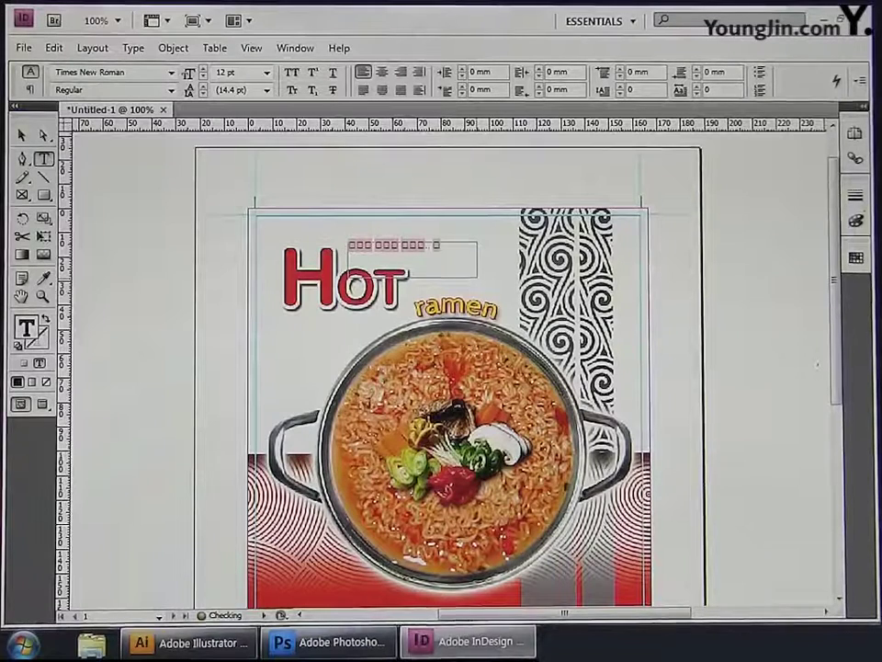
text( □□□)
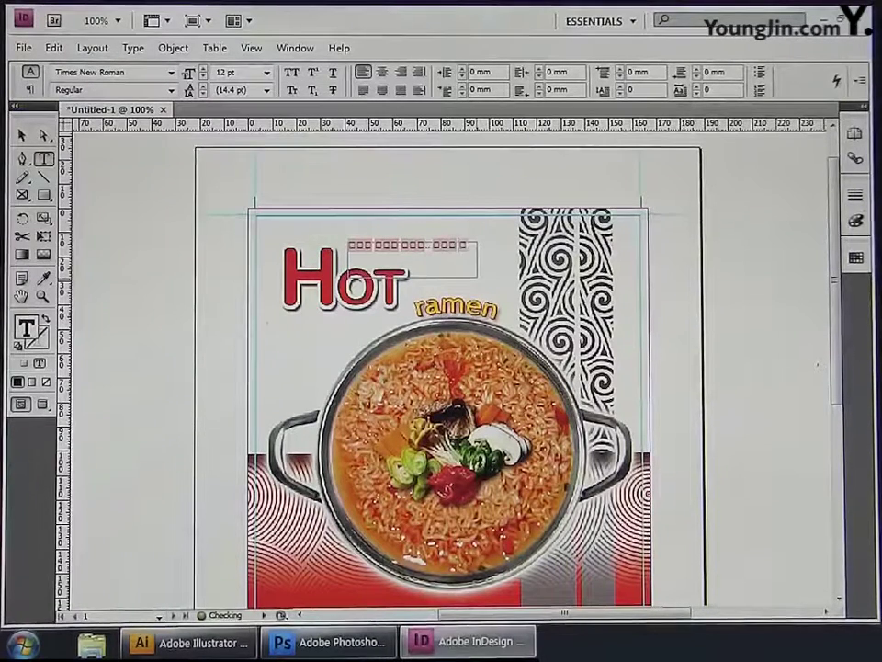
text( □□□ □)
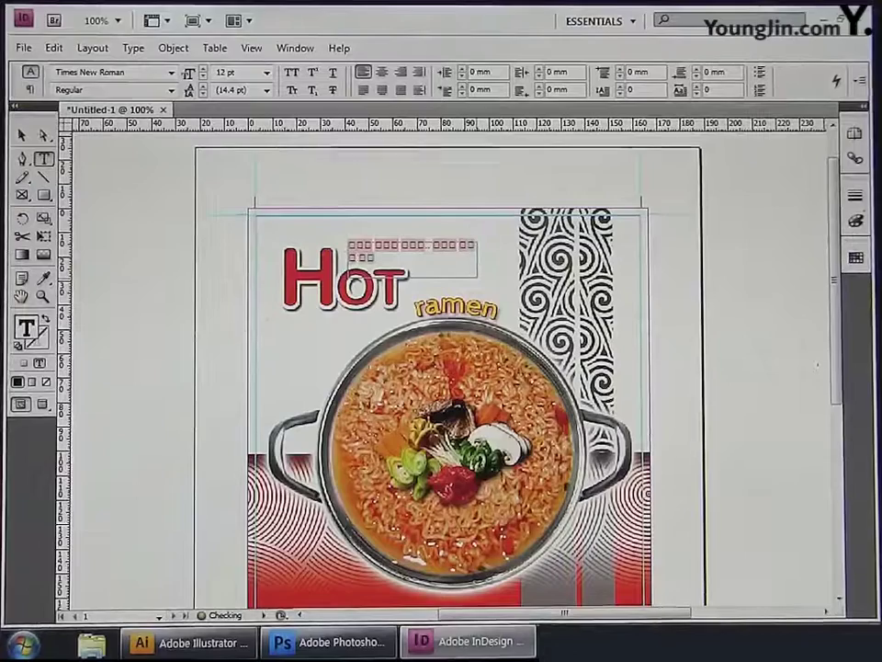
text(□□ □□□)
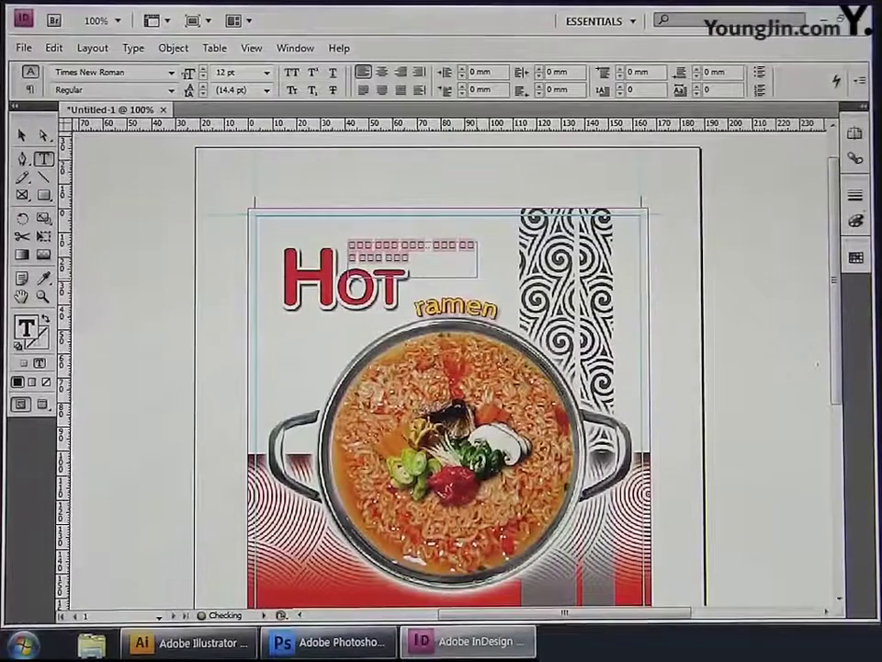
text(~)
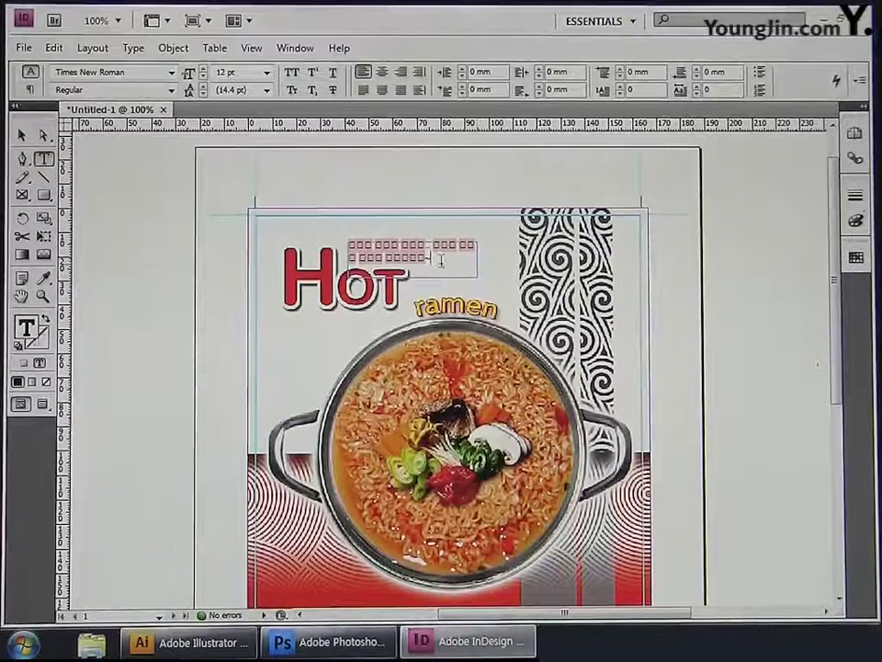
Change the font of the entire slogan text to YDIYGO130-KSCPC-EUC-H
drag(437, 258, 342, 247)
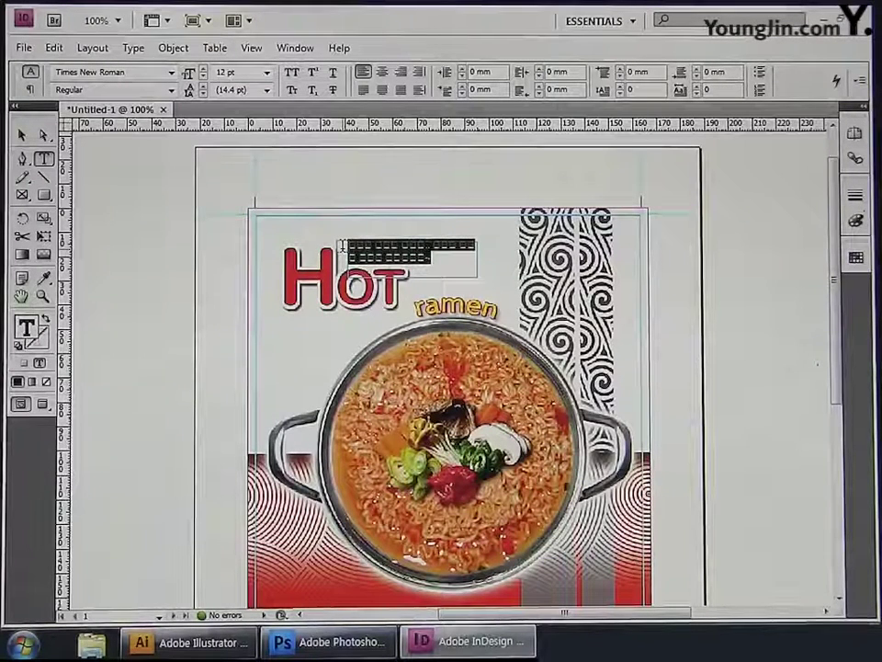
click(133, 48)
click(171, 117)
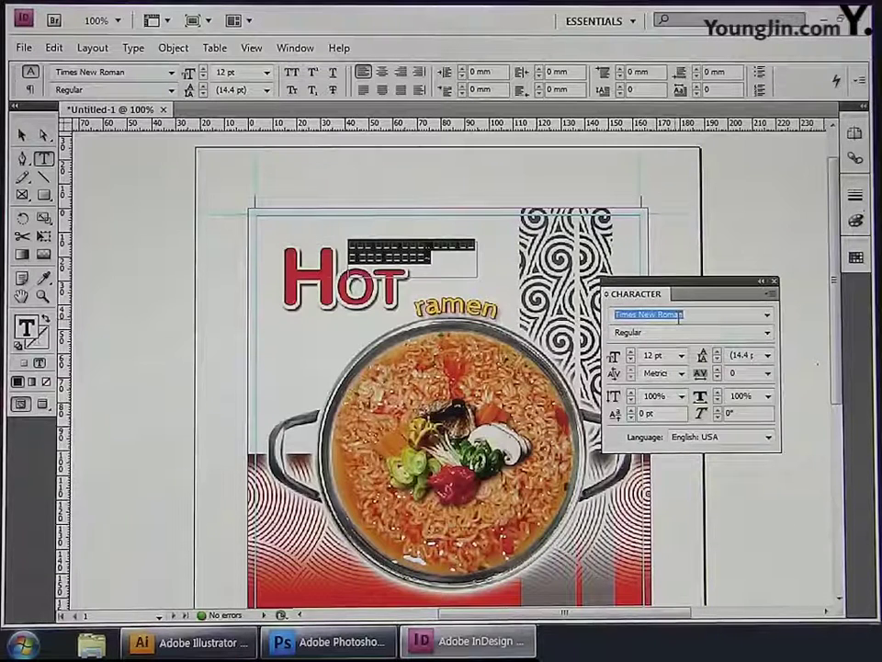
click(767, 314)
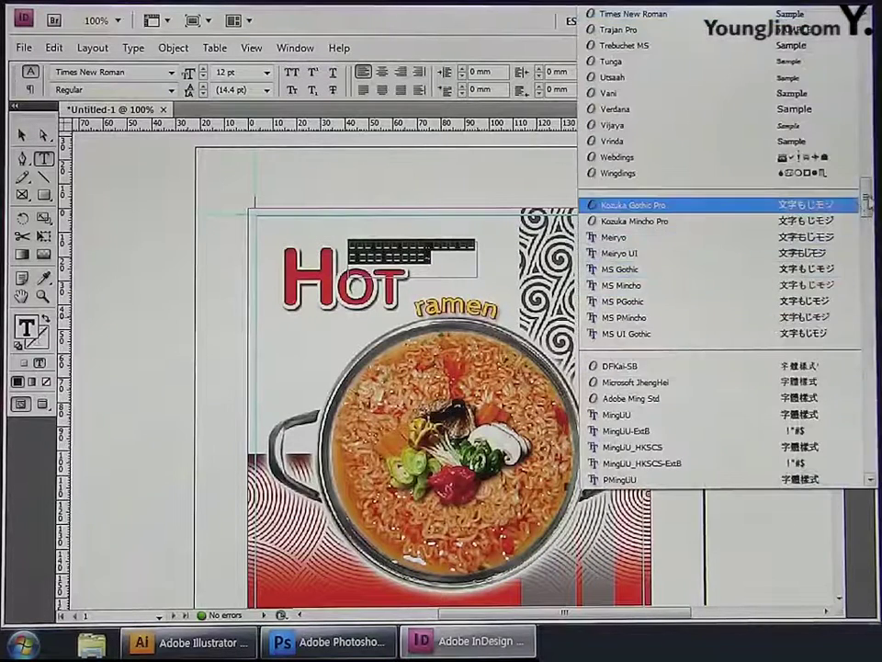
scroll(726, 248, down, 20)
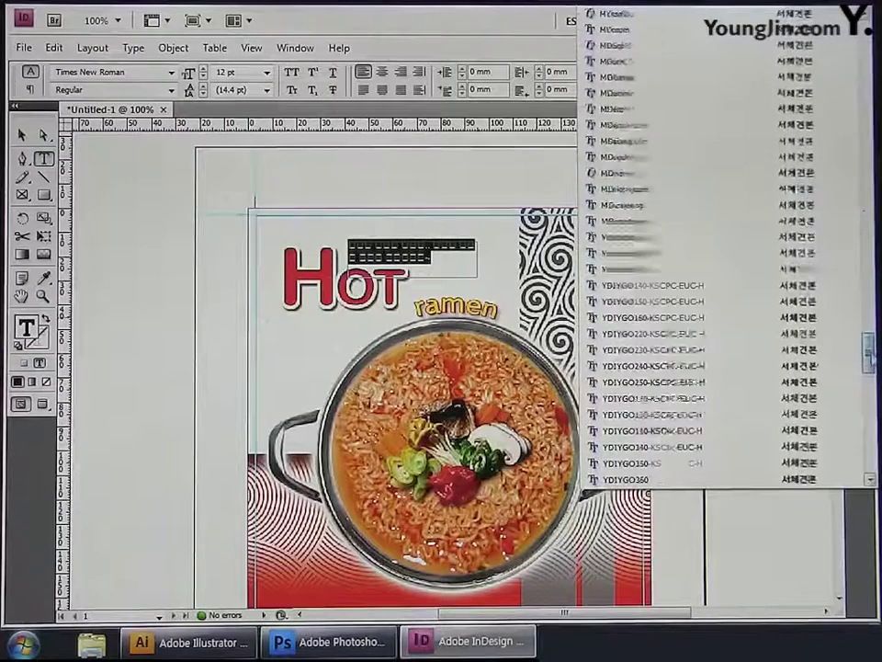
click(722, 268)
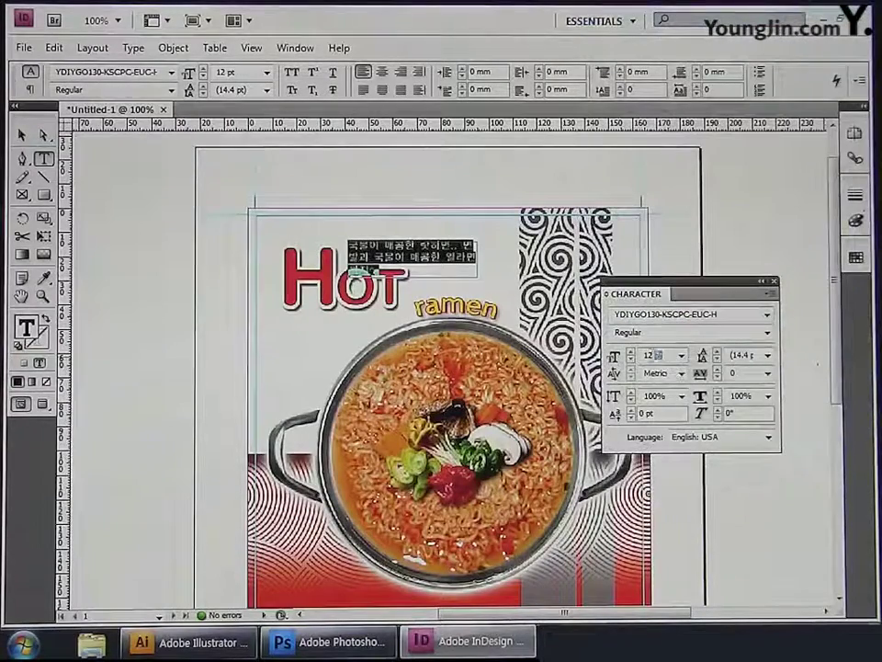
Set the slogan's font size to 10 pt and its tracking to -110
text(10)
key(Return)
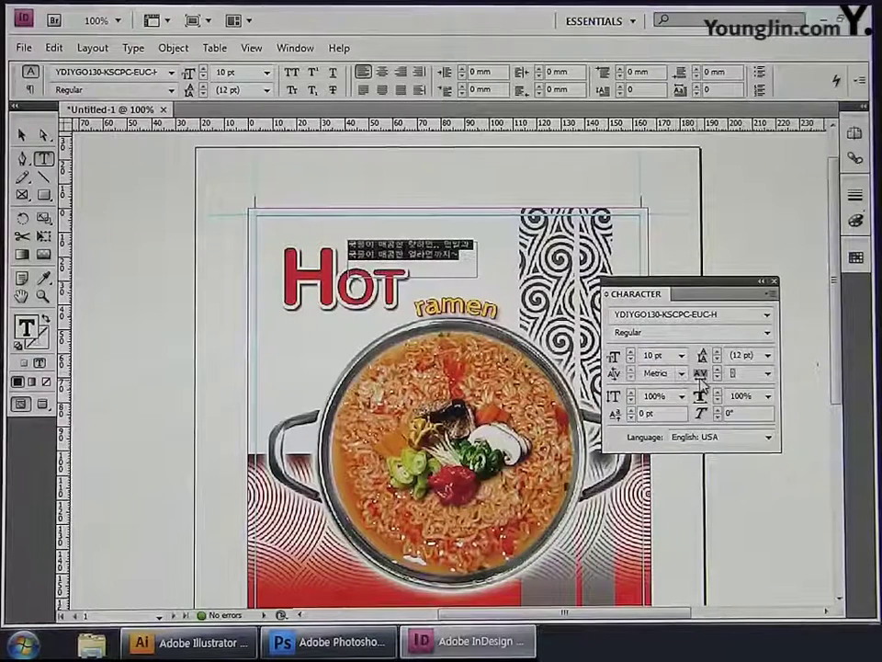
text(-110)
key(Return)
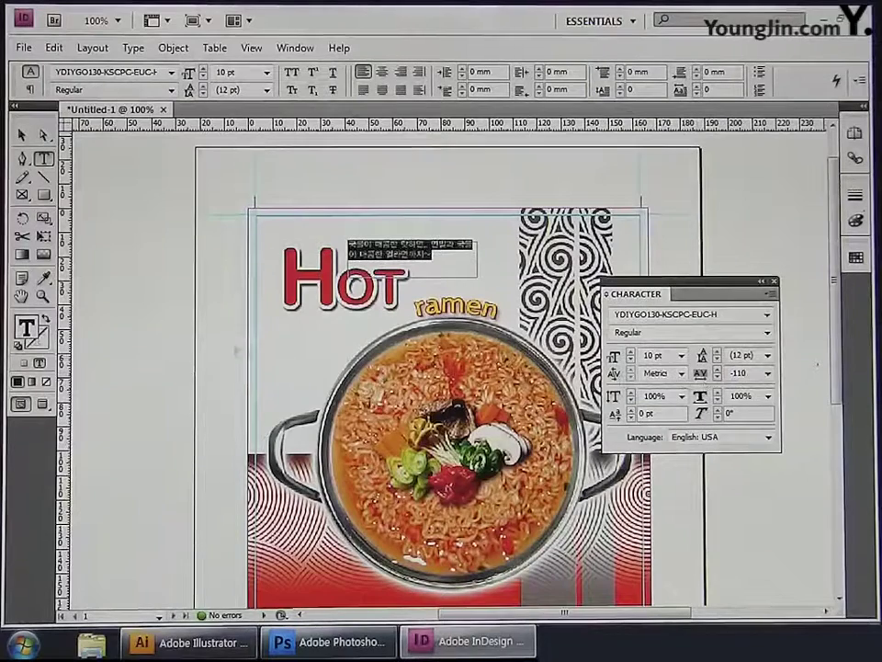
Set the selected slogan text's fill color to C 0, M 70, Y 85, K 0
double_click(34, 340)
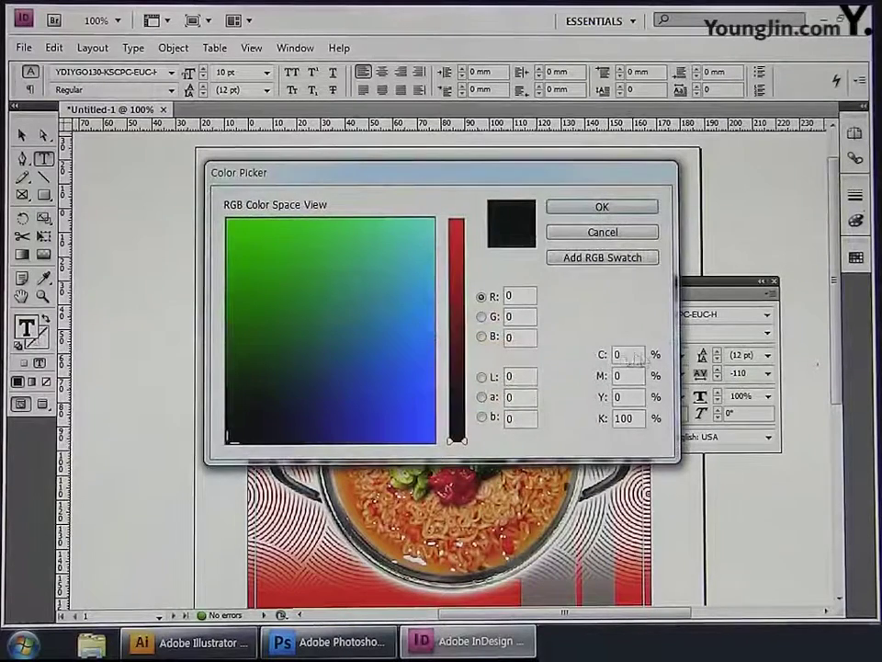
key(Tab)
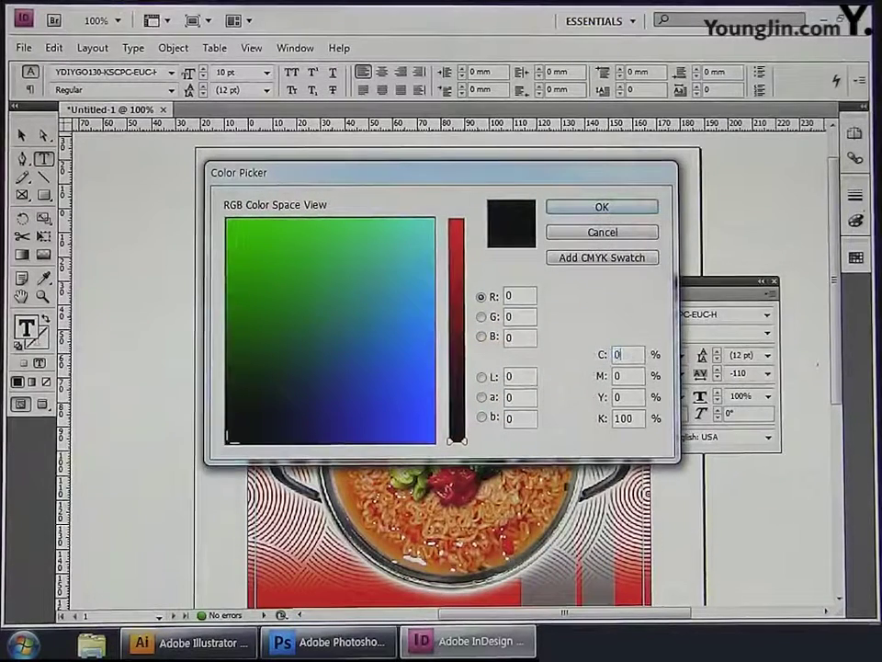
text(70)
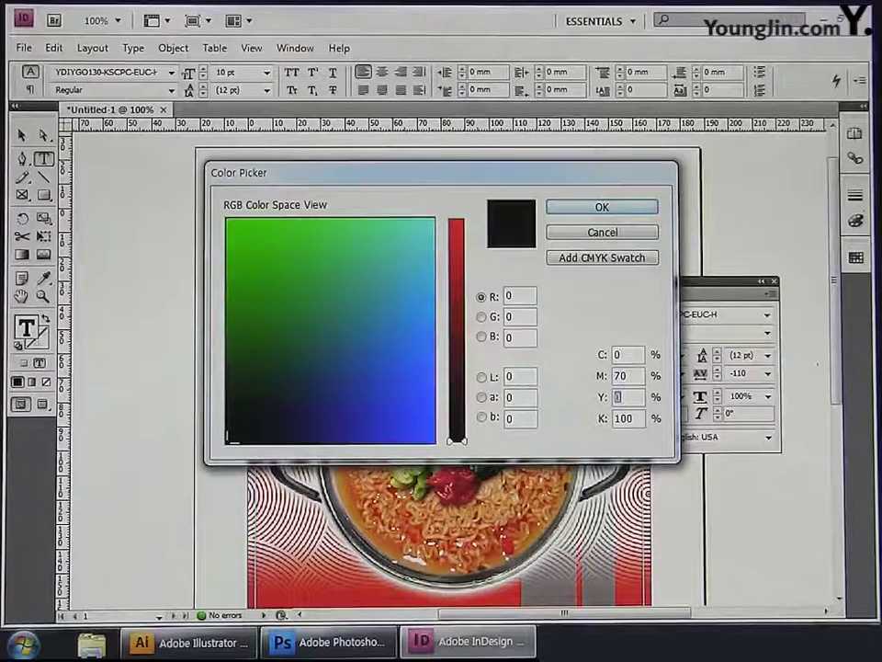
text(85)
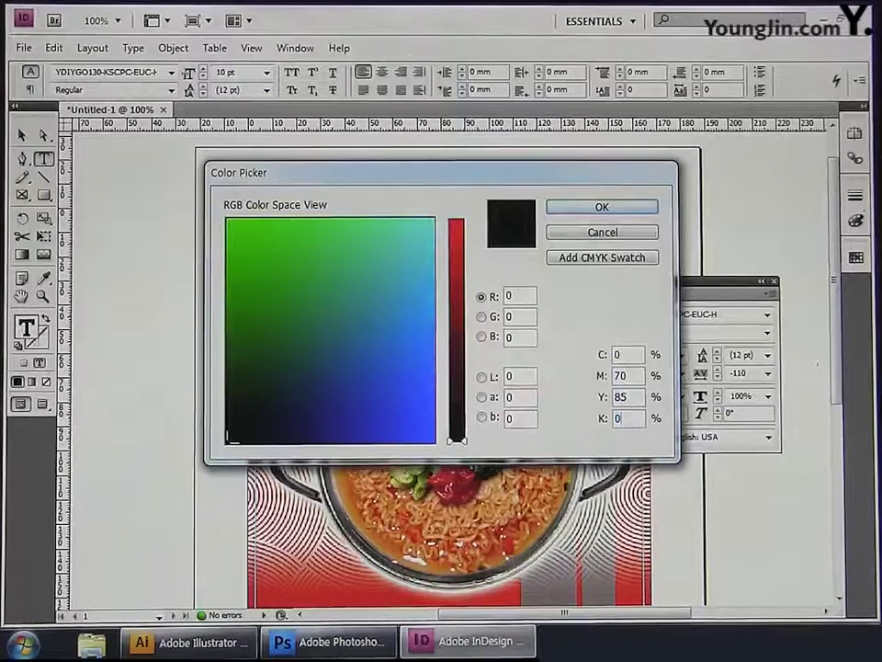
click(597, 207)
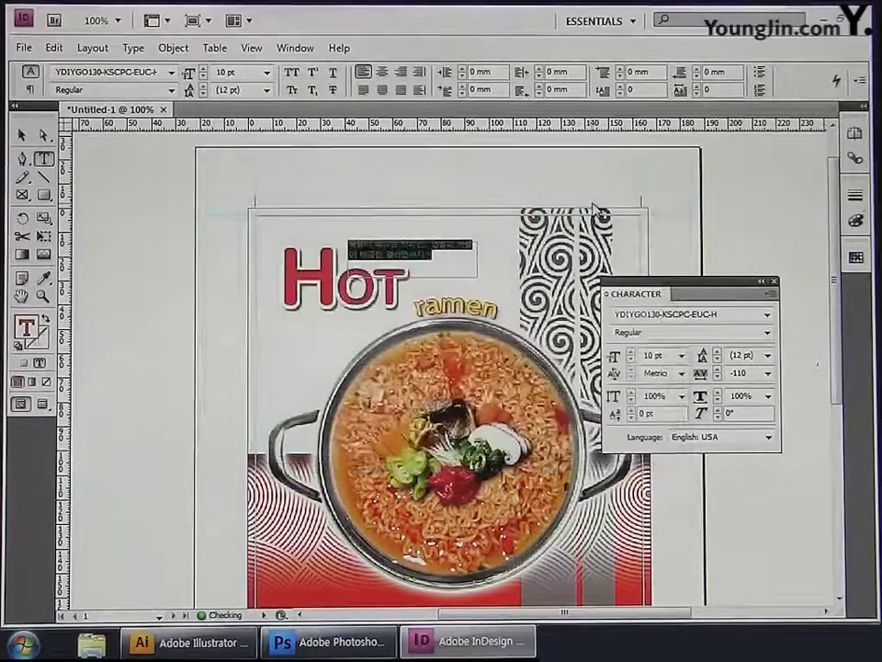
Break the slogan into two lines before "면발과" and nudge its frame to about X 41 mm, Y 15.8 mm
click(435, 242)
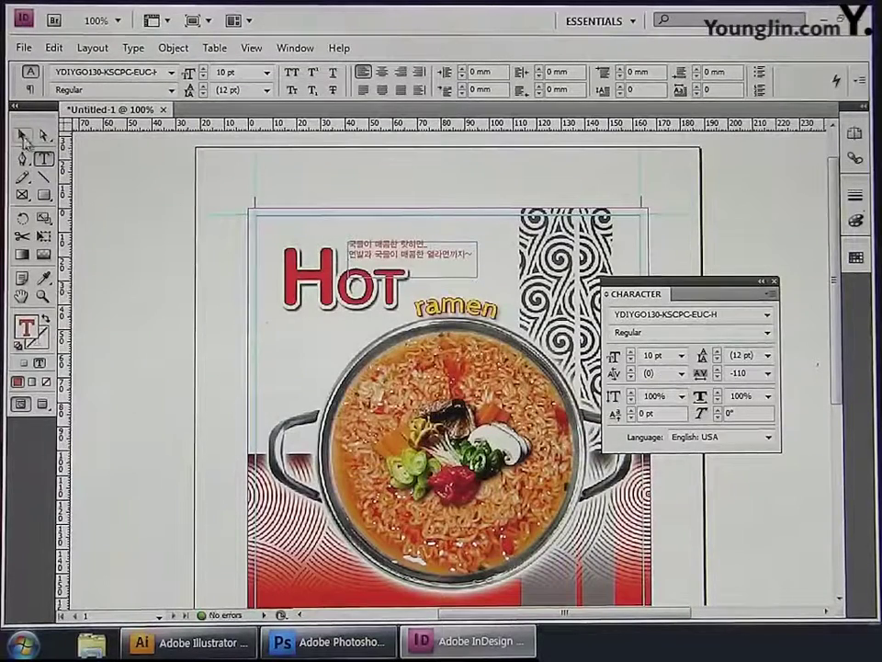
click(23, 135)
key(Down)
key(Down)
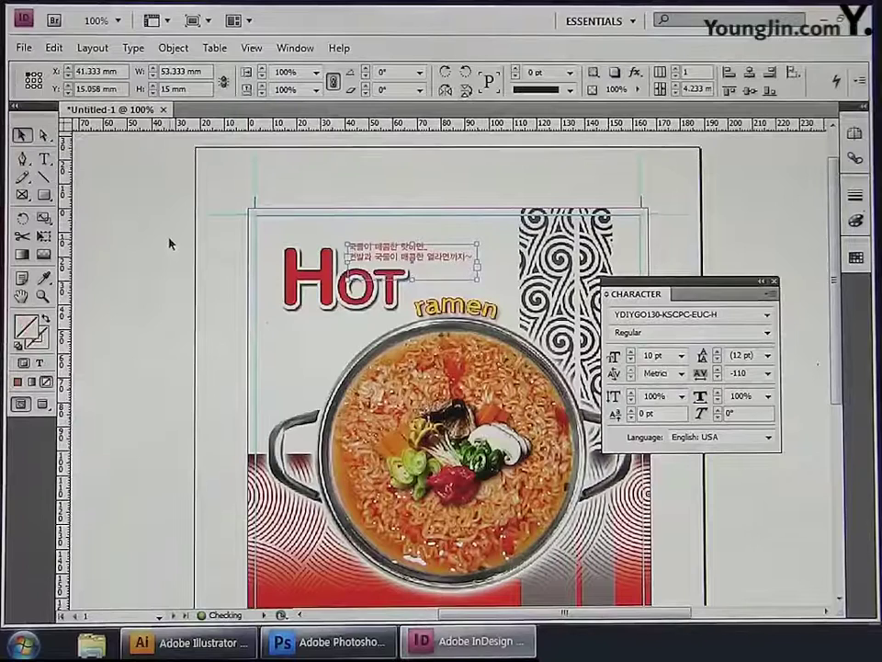
key(Down)
key(Down)
key(Left)
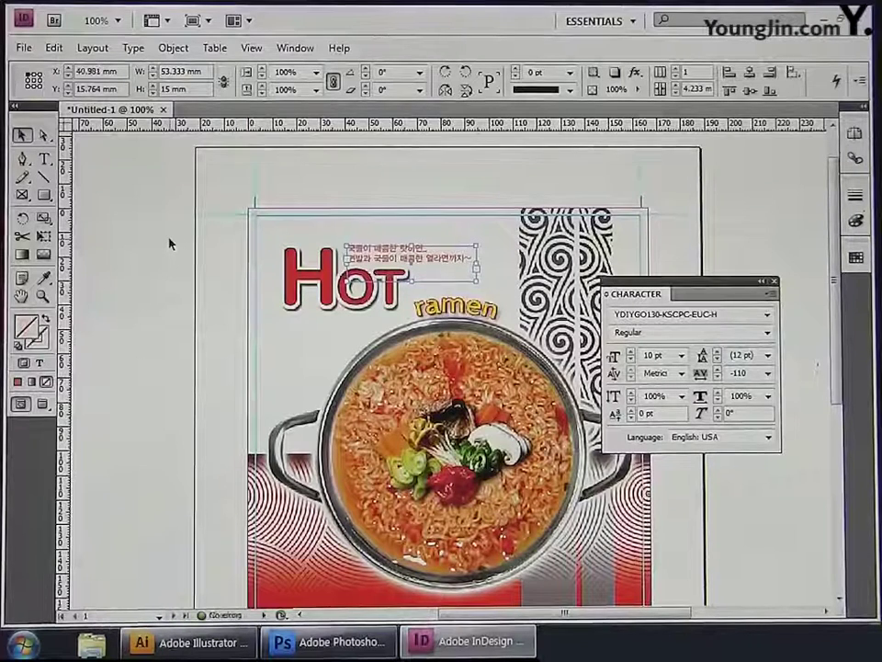
click(220, 275)
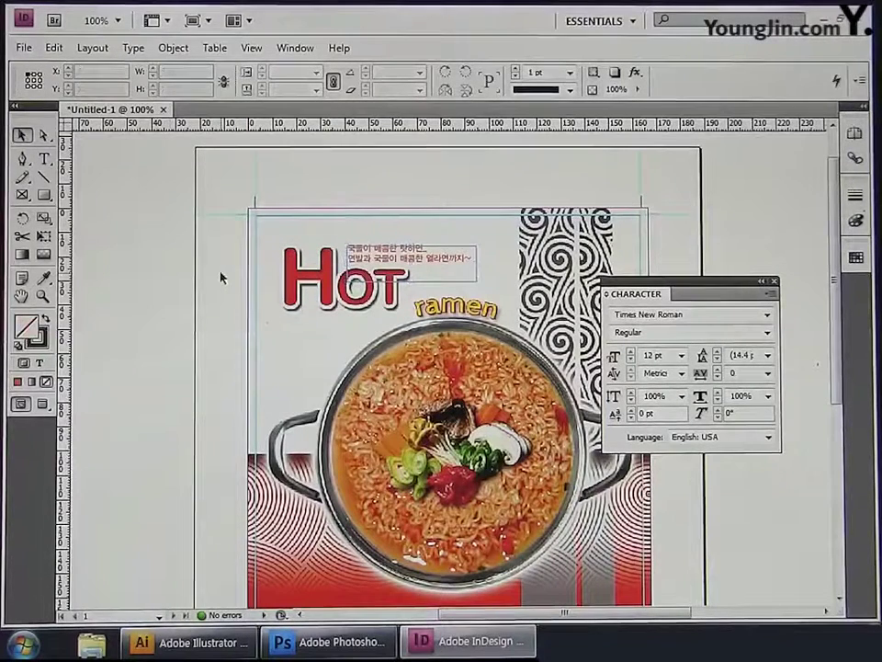
Draw an ellipse about 126 mm wide by 129 mm high around the ramen pot and remove its stroke
drag(256, 327, 217, 273)
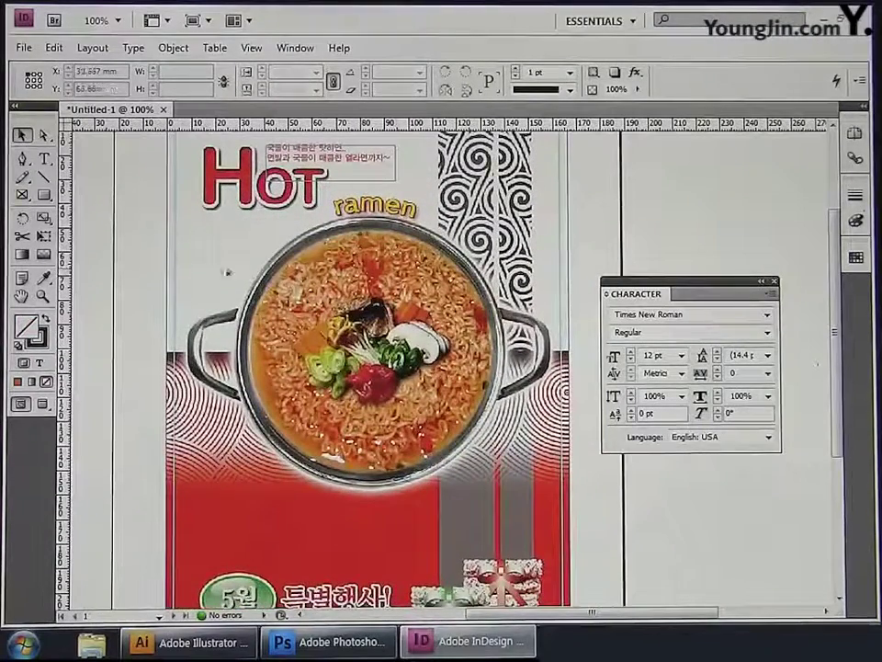
click(42, 196)
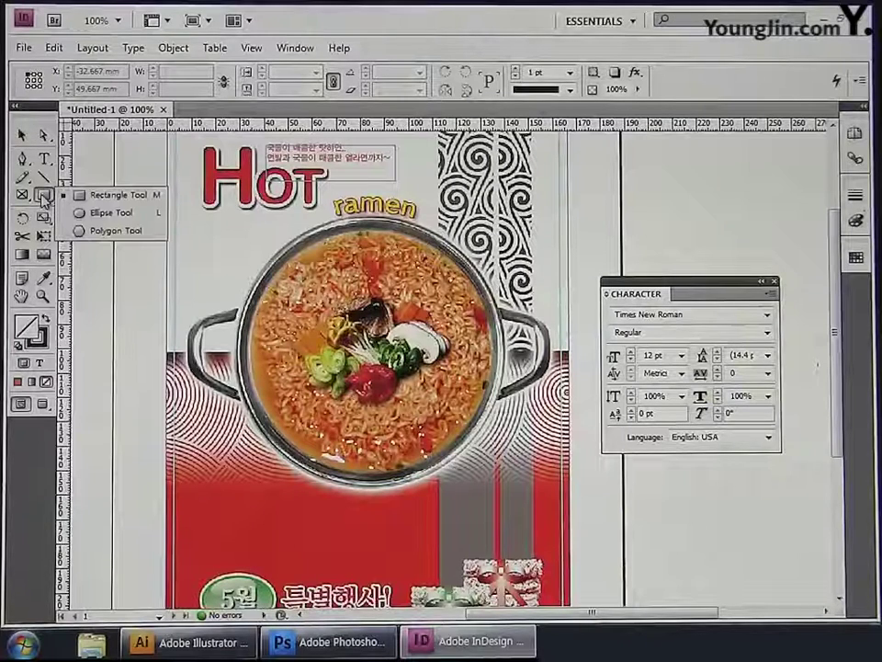
click(112, 213)
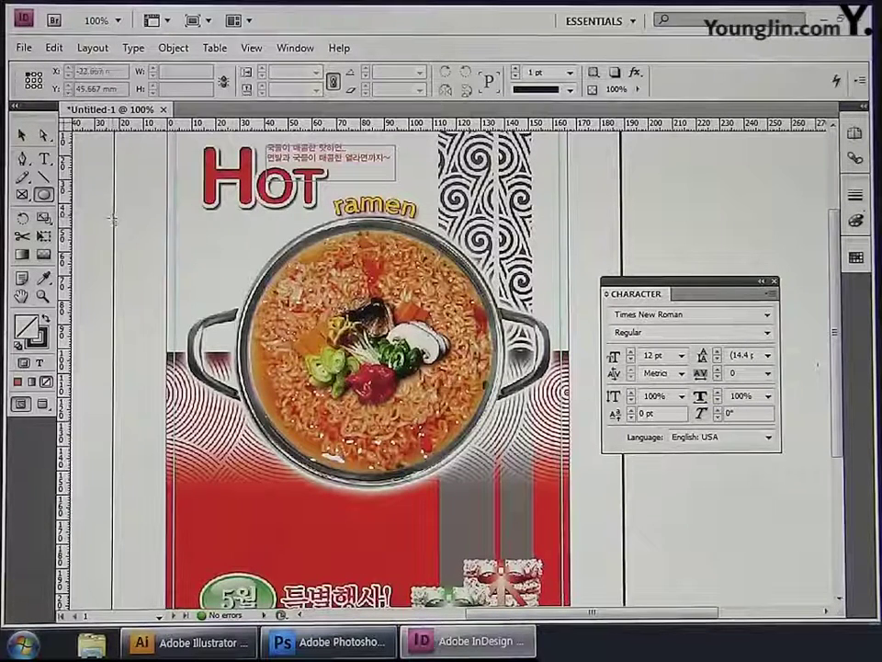
drag(226, 226, 521, 512)
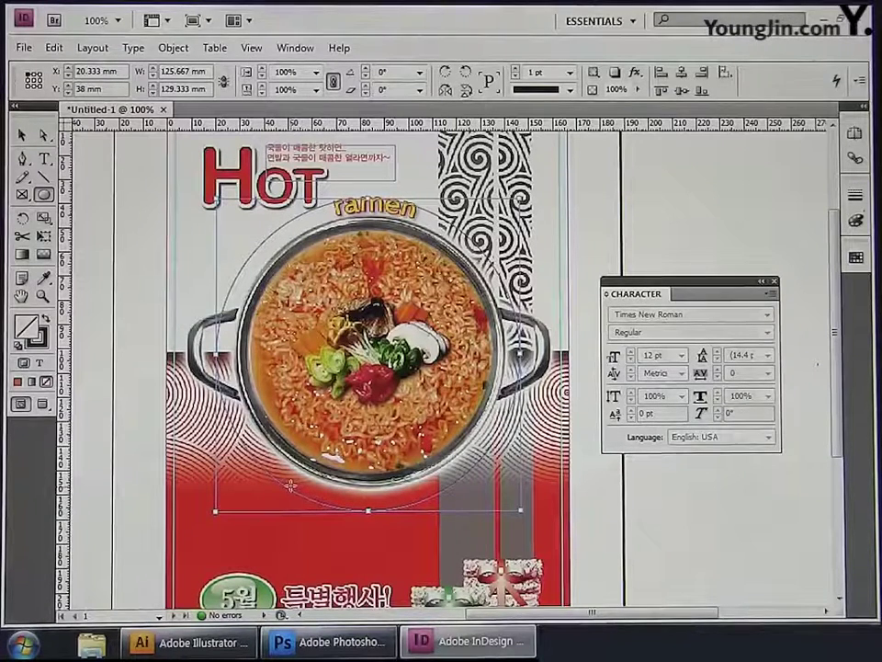
click(42, 346)
click(45, 380)
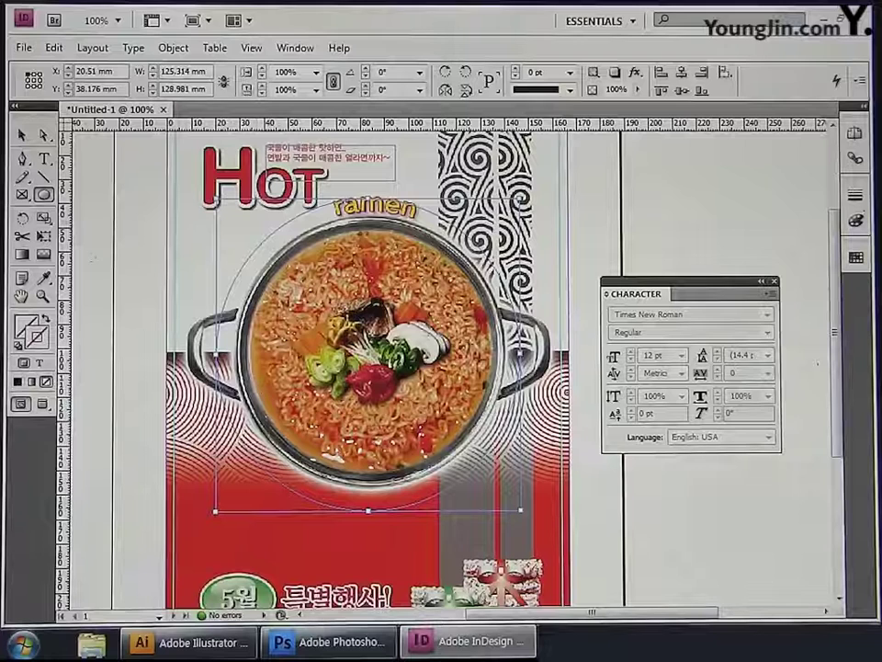
Add type along the ellipse path, starting at its upper-left arc, reading "후루룩~후루룩~ 맛있는 소리!!"
drag(43, 158, 109, 184)
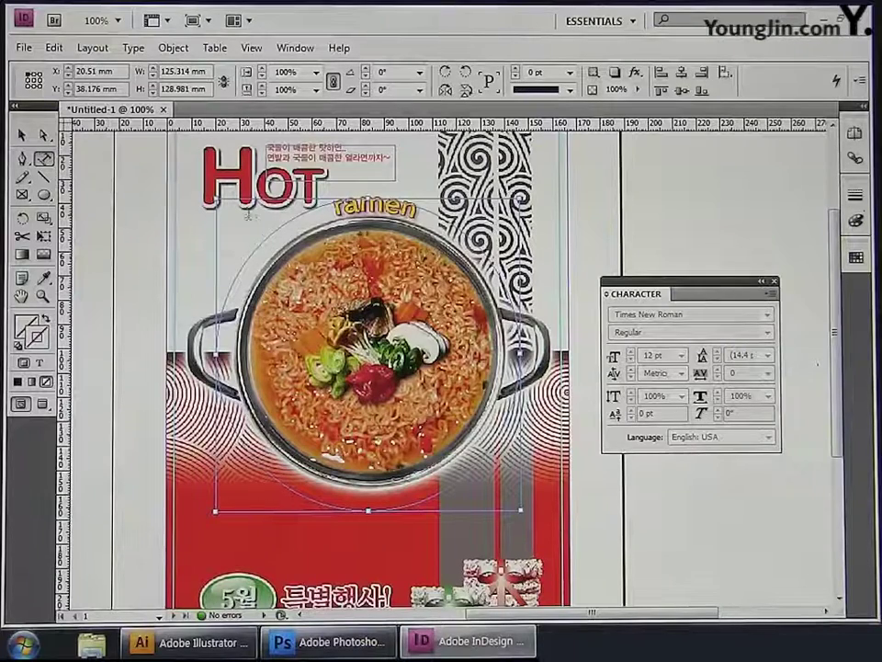
click(266, 239)
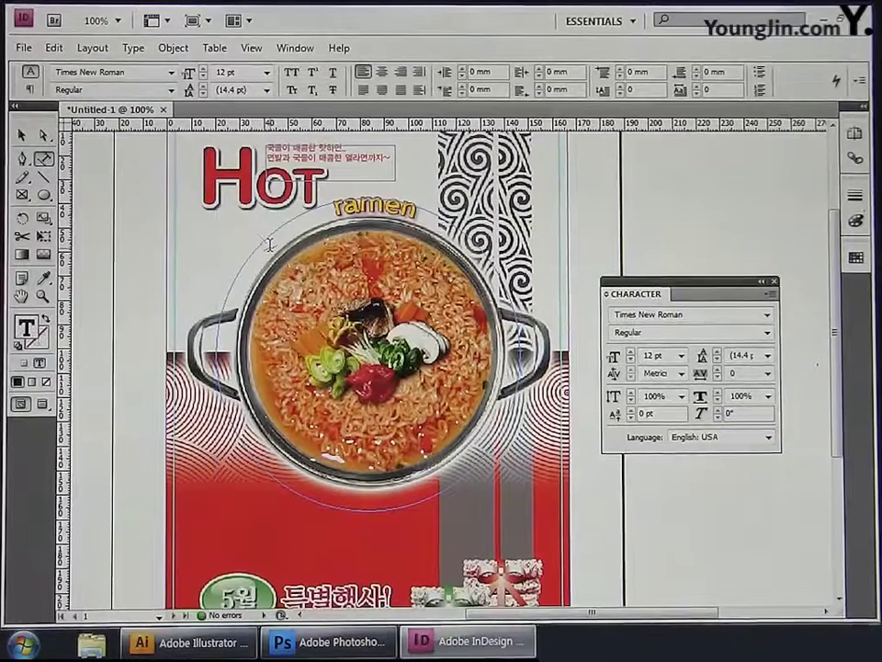
text(□□□..)
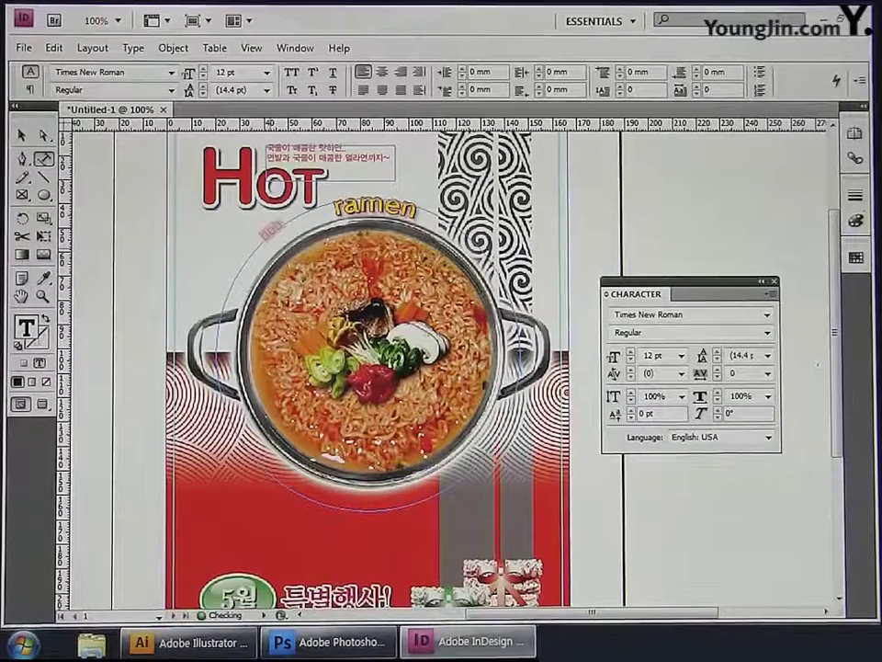
text(□□□)
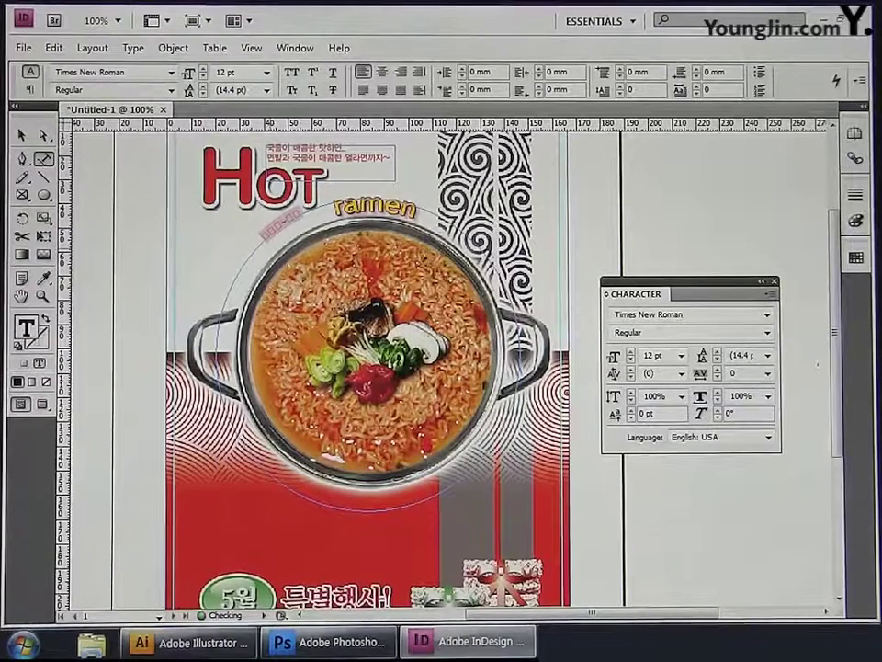
text(-□□□)
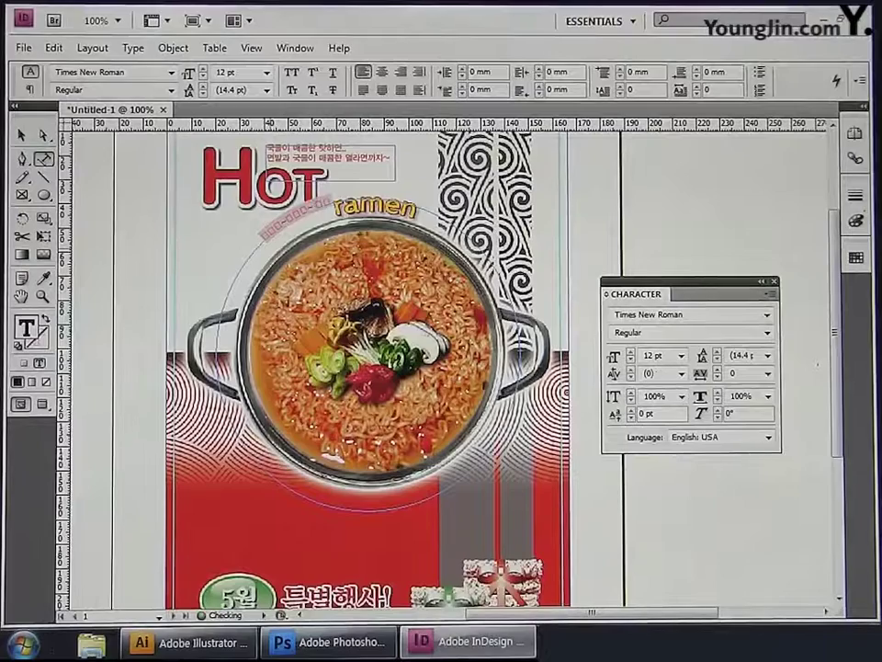
text( □□!)
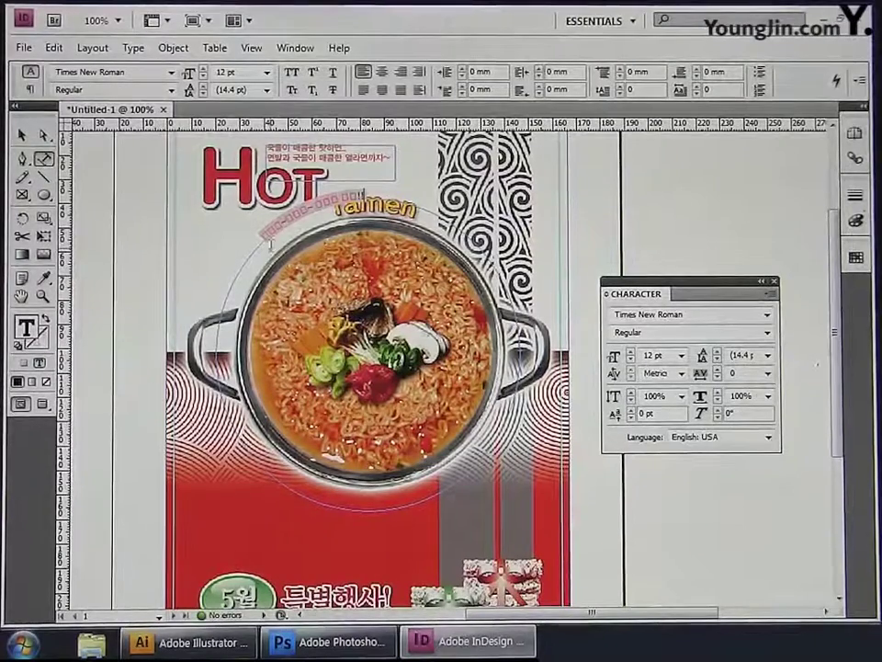
Set the entire curved text's font to Batang and its size to 16 pt
drag(366, 193, 262, 230)
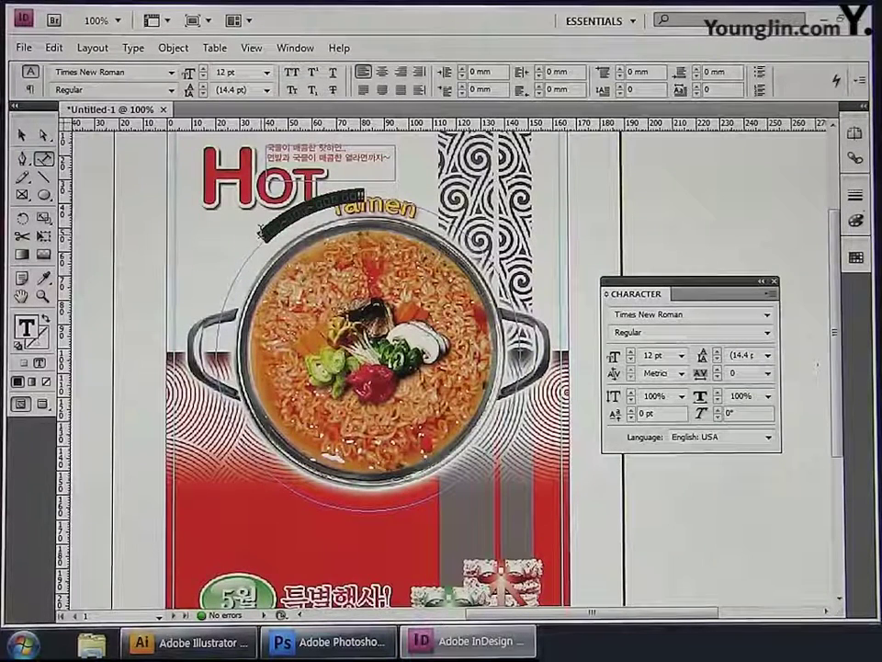
click(769, 314)
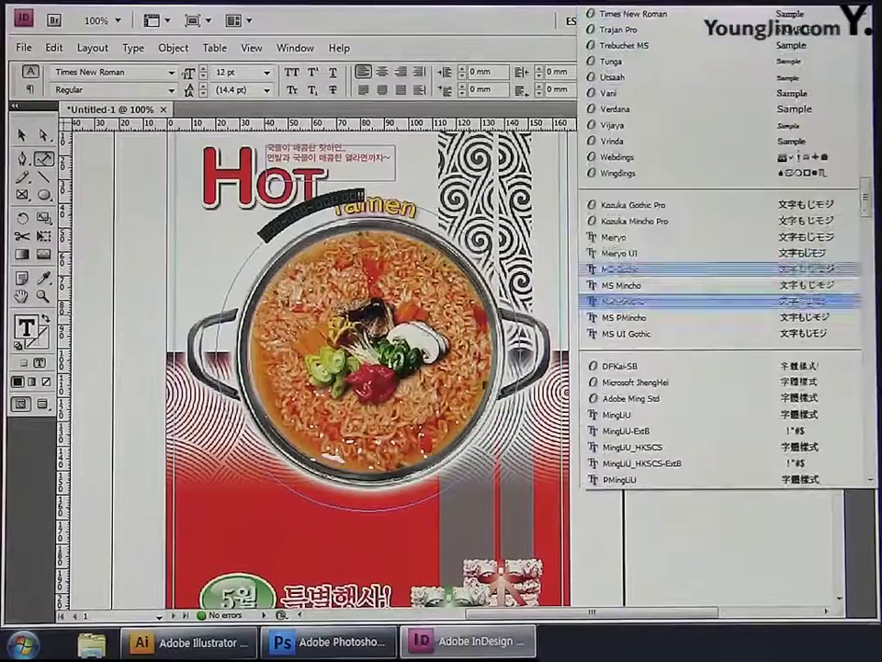
drag(866, 207, 867, 247)
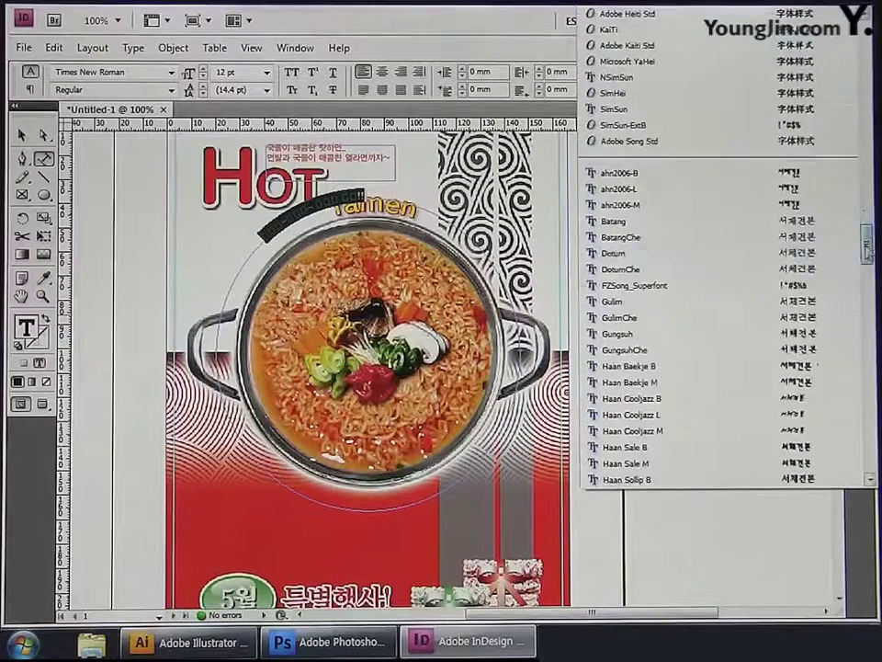
click(736, 223)
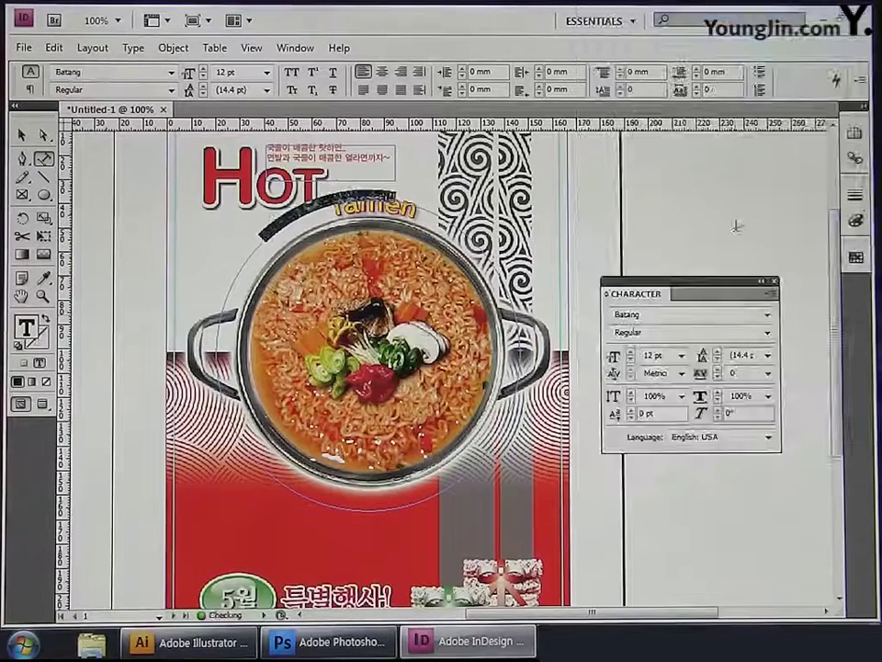
click(681, 356)
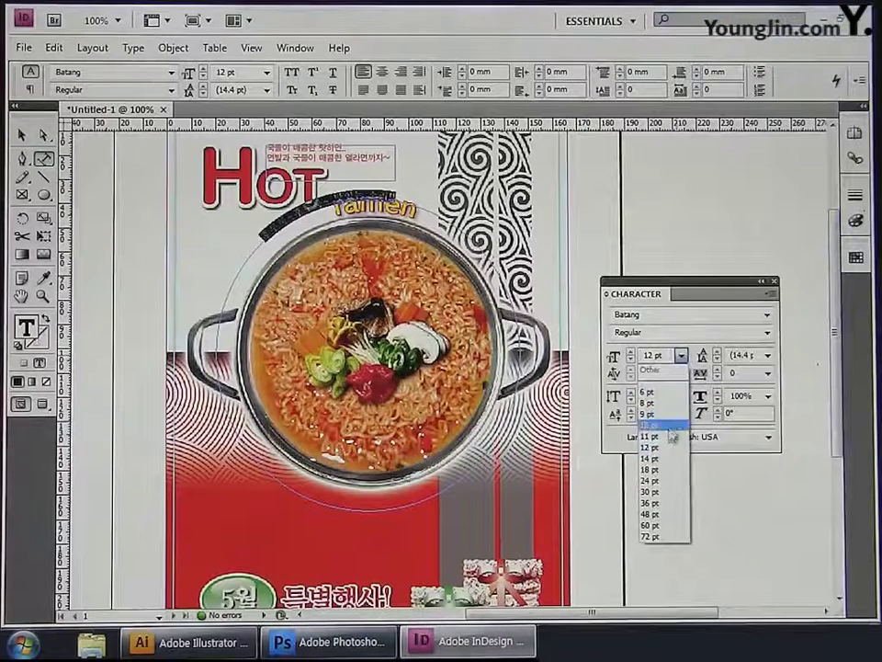
click(666, 459)
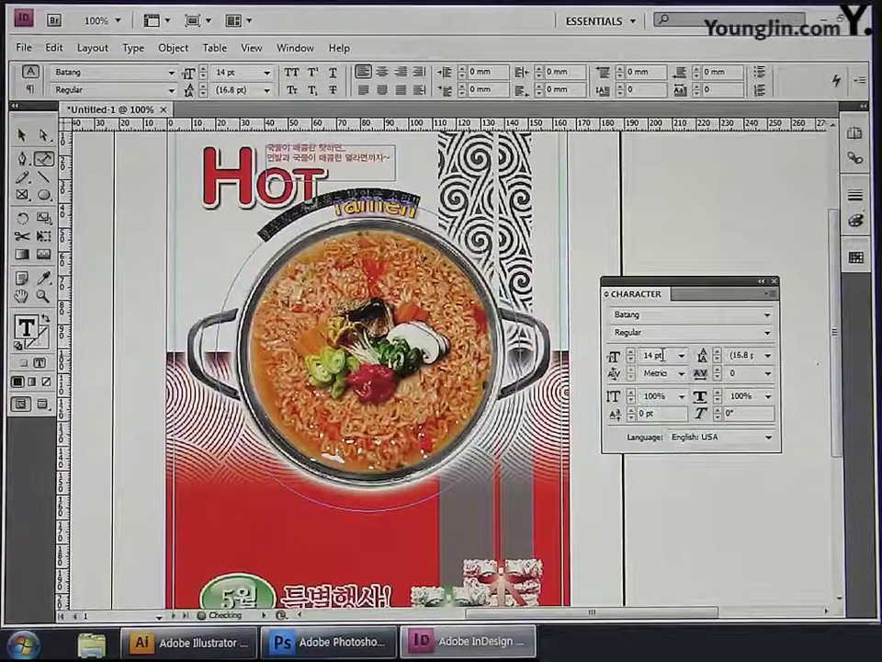
triple_click(664, 355)
text(16)
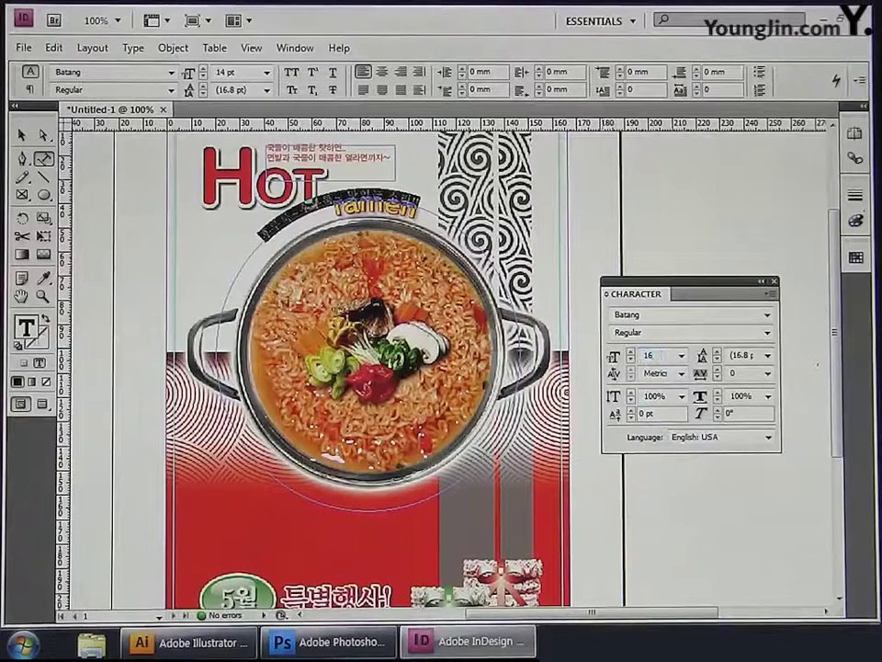
key(Return)
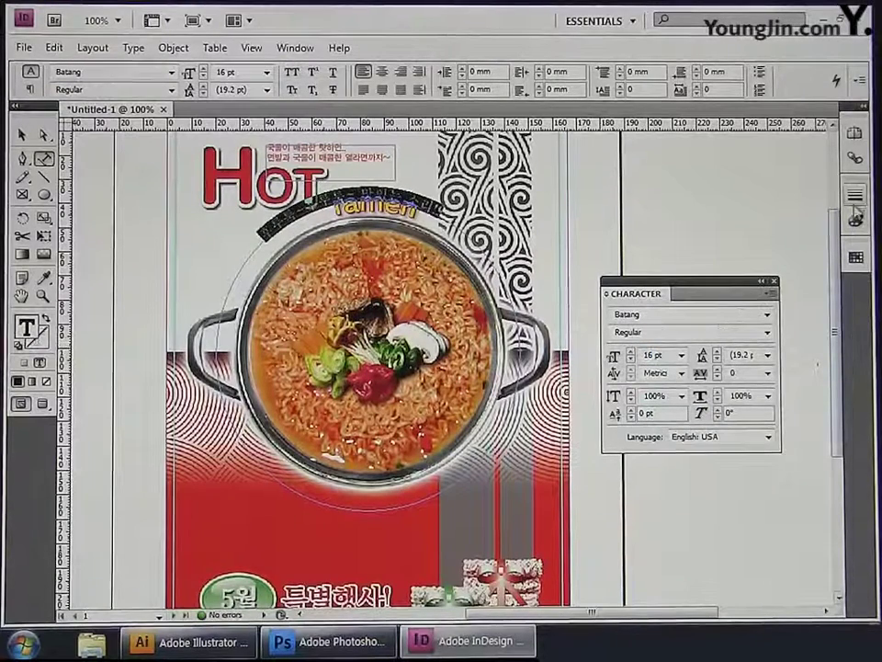
Give the selected curved text a 0.3 pt stroke
click(855, 196)
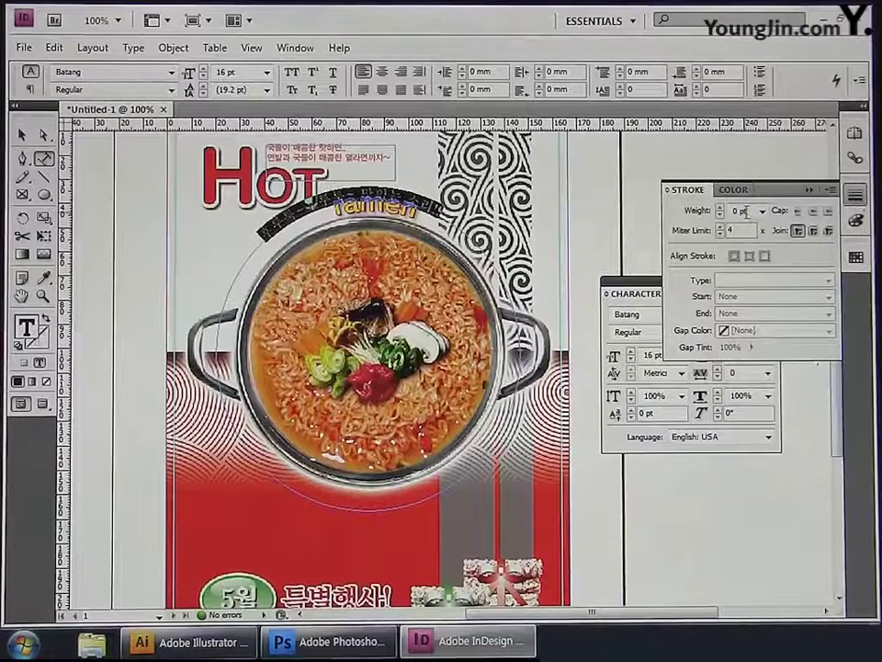
text(.3)
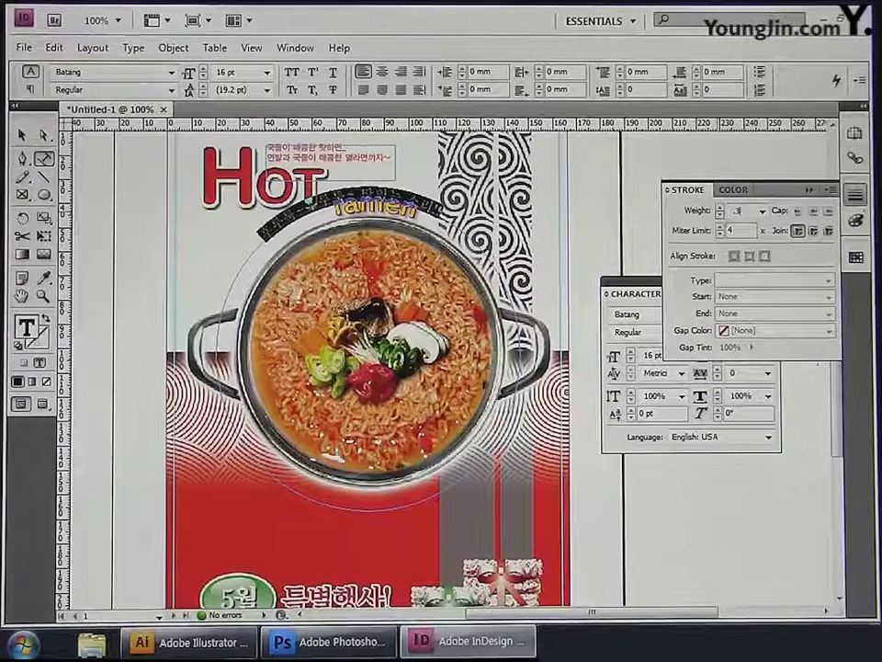
key(Return)
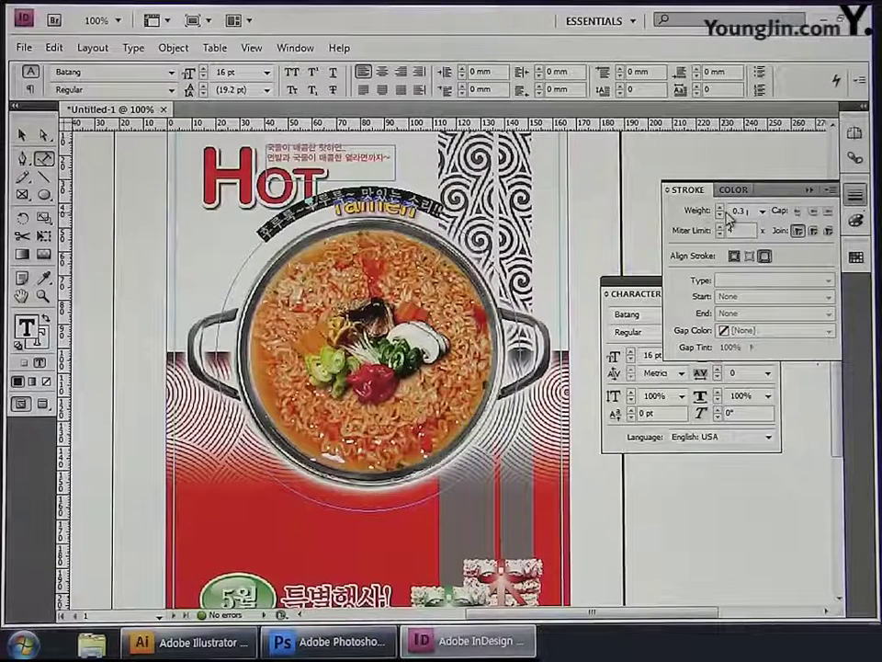
Flip the curved text to the inner side of the ellipse path in the Type on a Path options, keeping the Rainbow effect
click(130, 54)
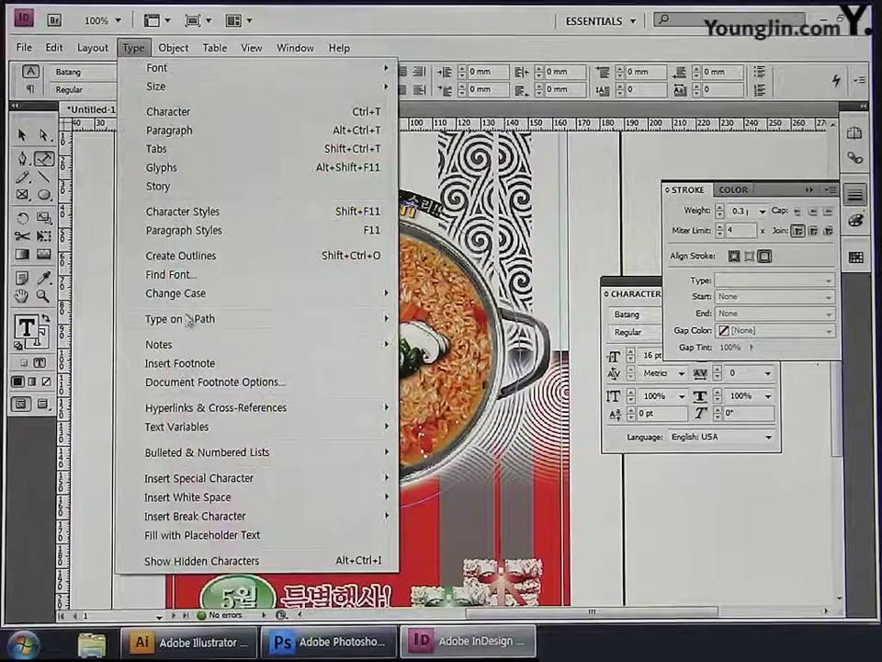
mouse_move(192, 320)
click(441, 319)
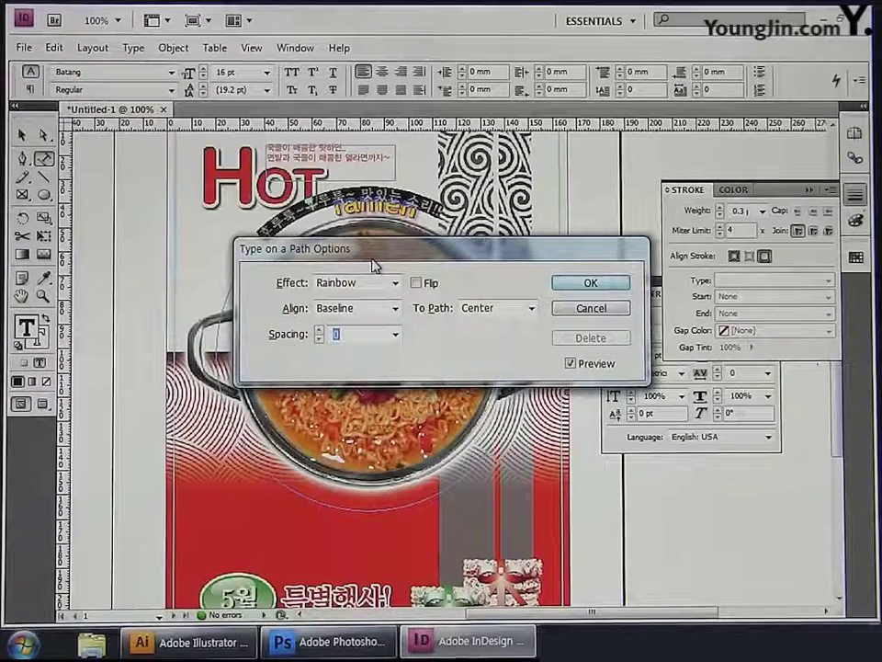
click(417, 284)
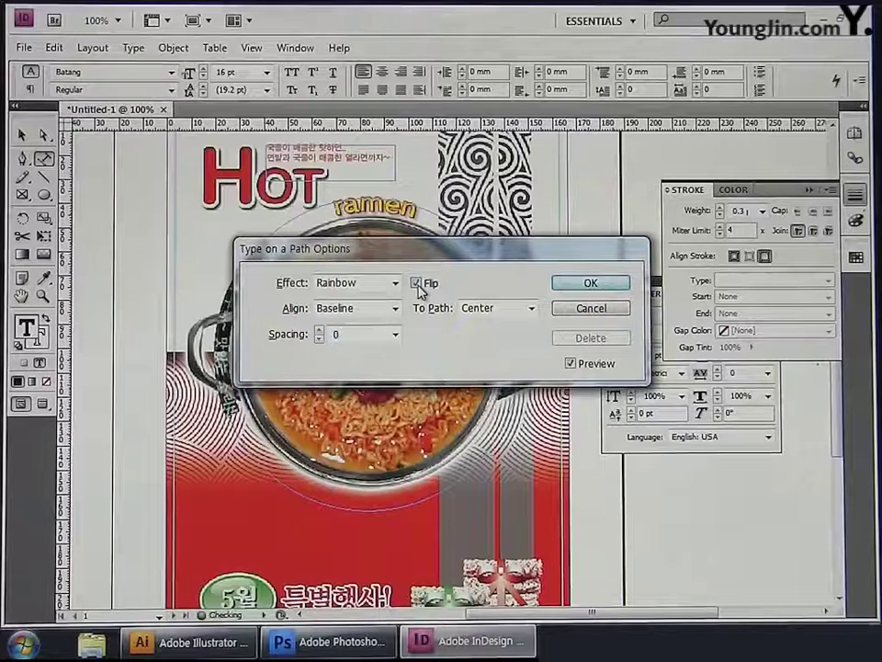
click(589, 283)
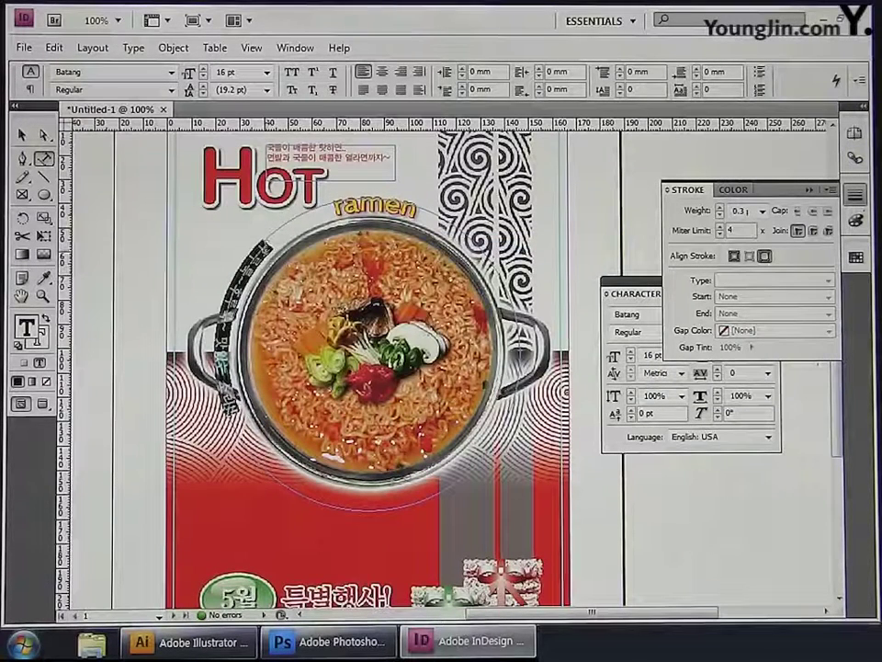
Insert spaces before the curved text so the slogan runs along the ellipse's bottom arc
click(266, 245)
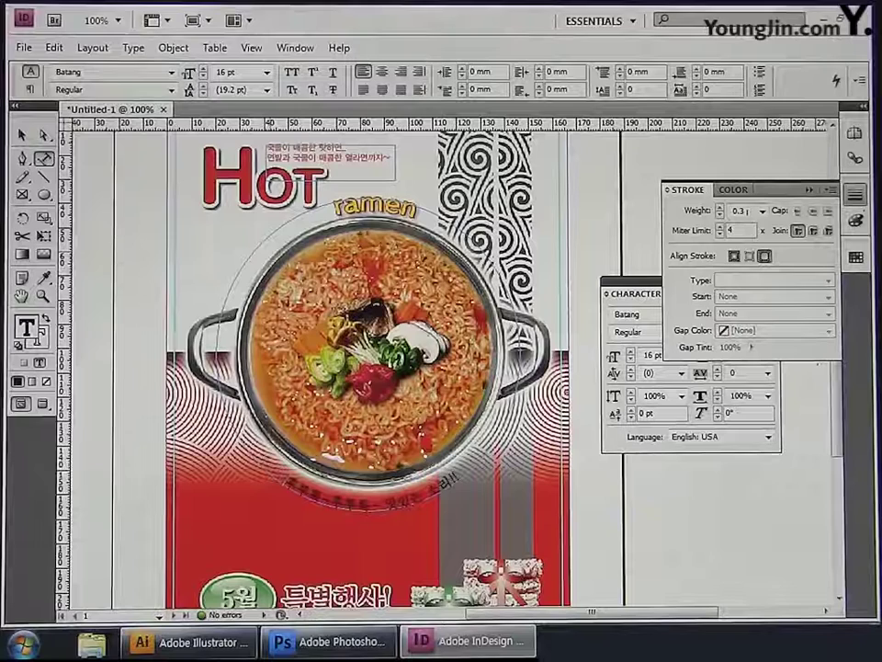
click(23, 135)
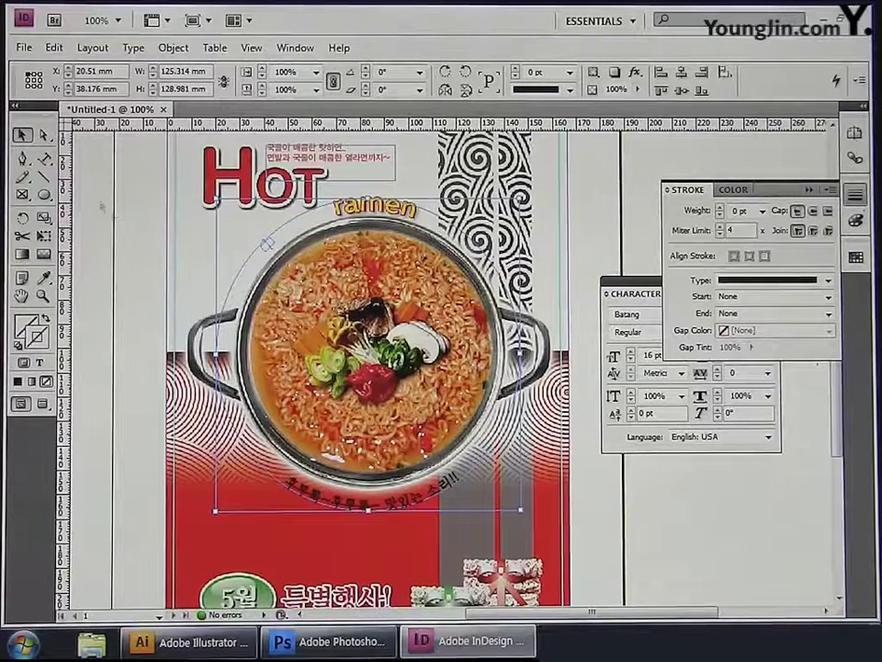
Fill the whole curved slogan with white, setting C, M, Y and K all to 0%
drag(44, 158, 103, 159)
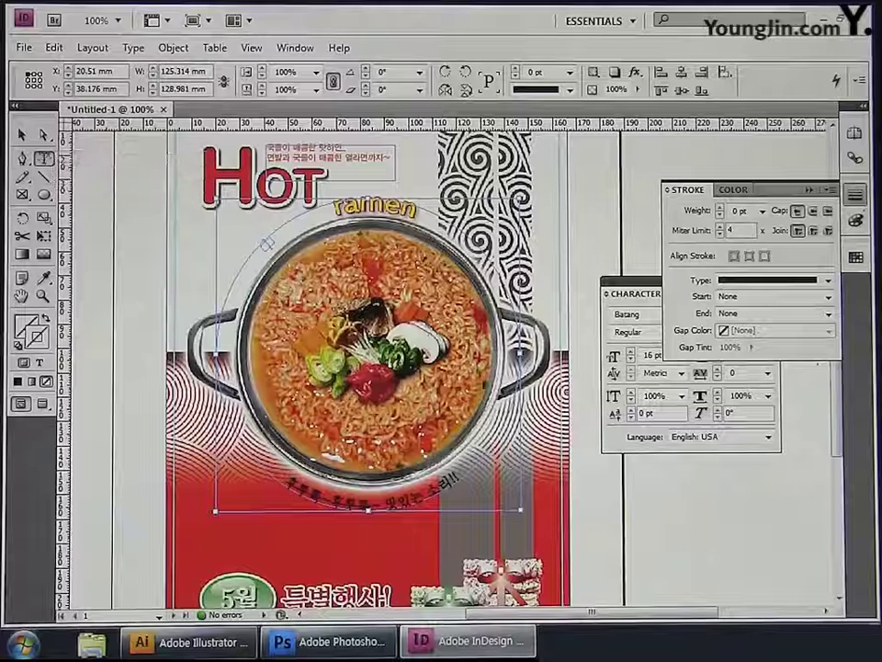
triple_click(296, 485)
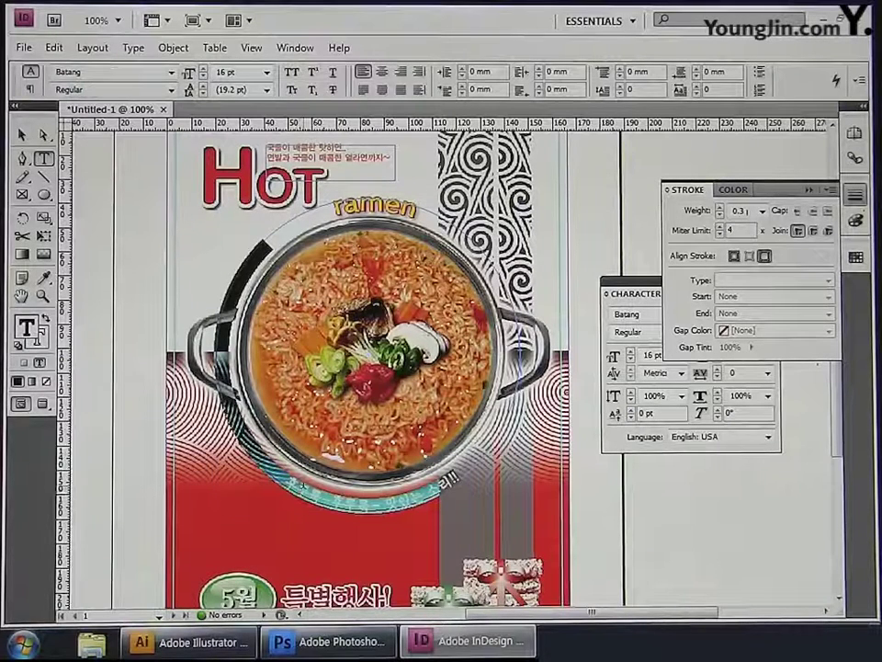
double_click(34, 334)
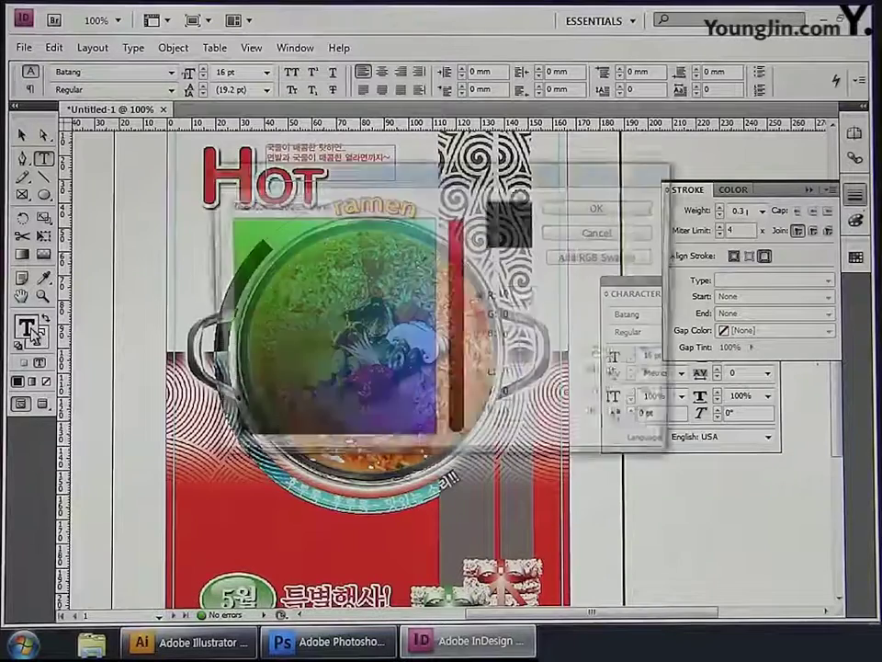
click(308, 327)
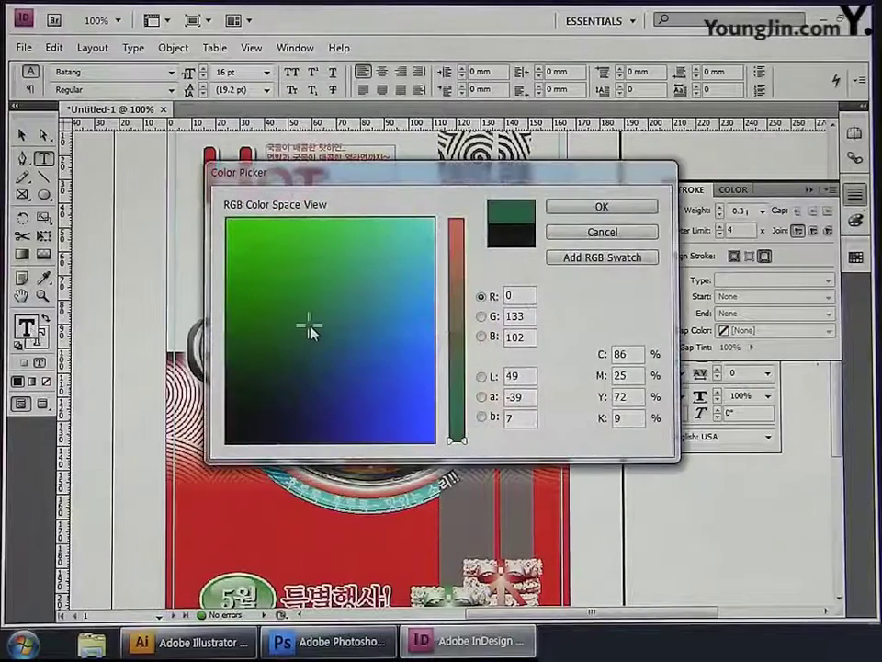
double_click(625, 354)
text(0)
key(Tab)
text(0)
key(Tab)
text(0)
key(Tab)
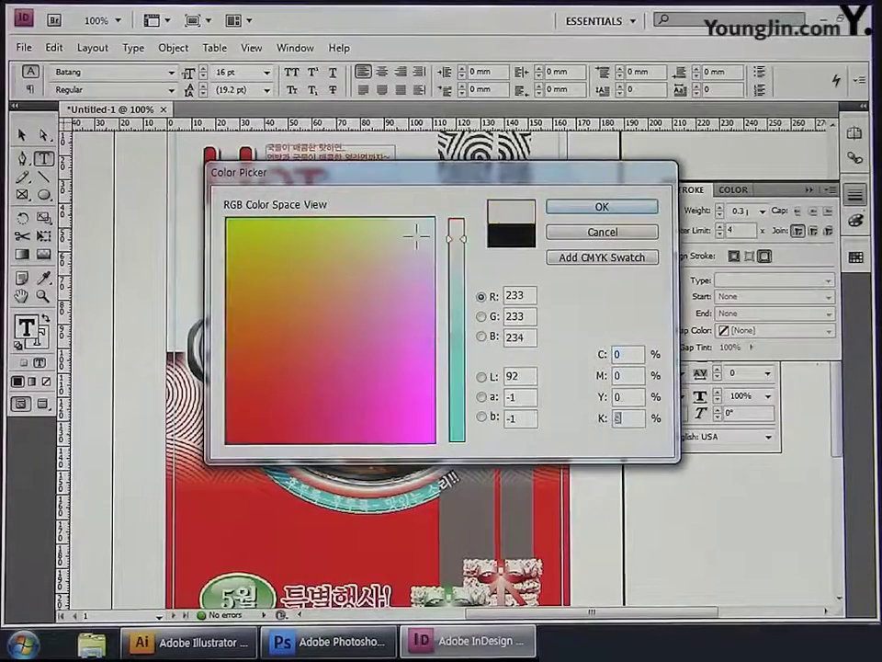
text(0)
click(618, 216)
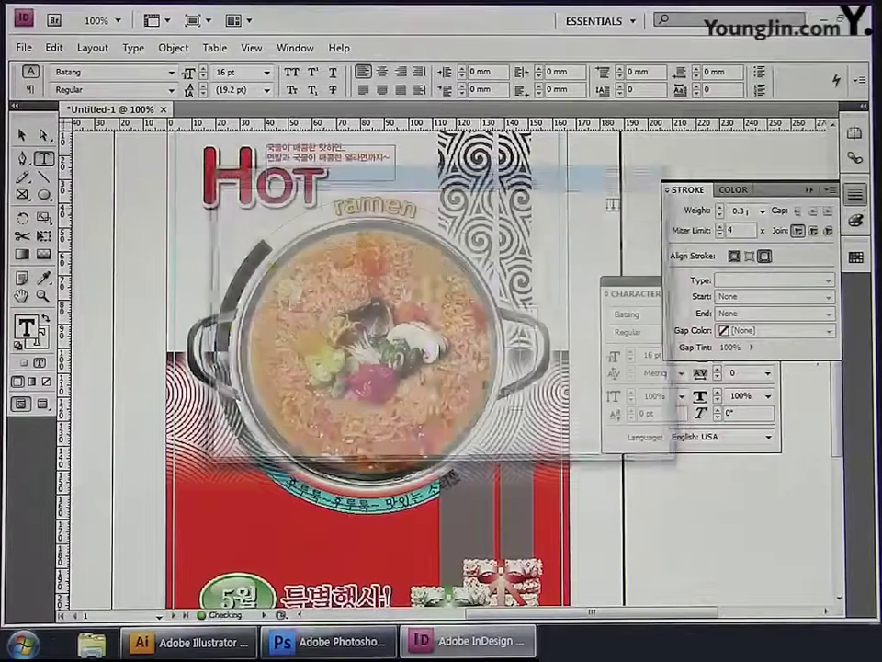
Select the curved slogan's path and nudge it slightly left and up around the pot
click(21, 136)
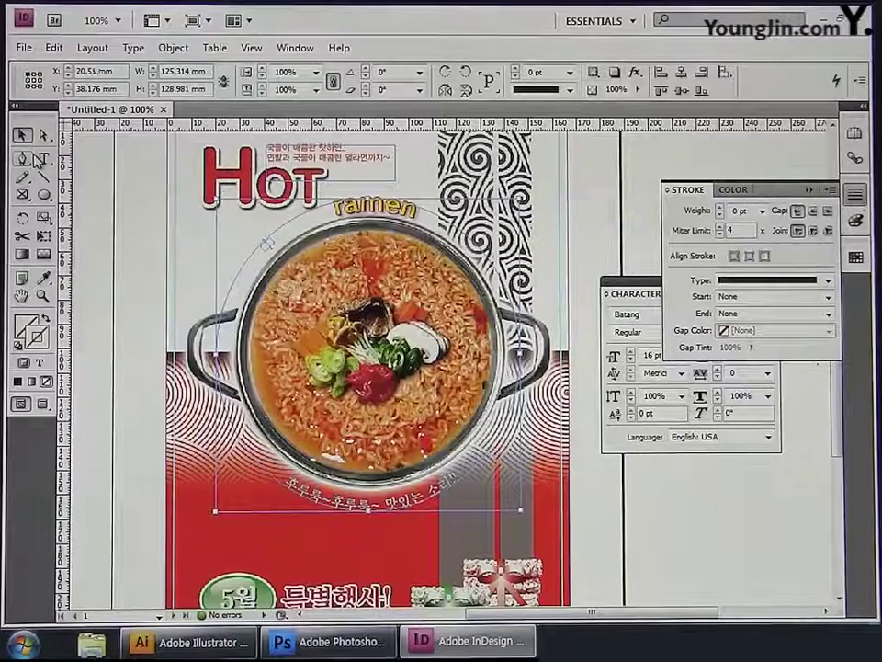
key(Left)
key(Up)
key(Left)
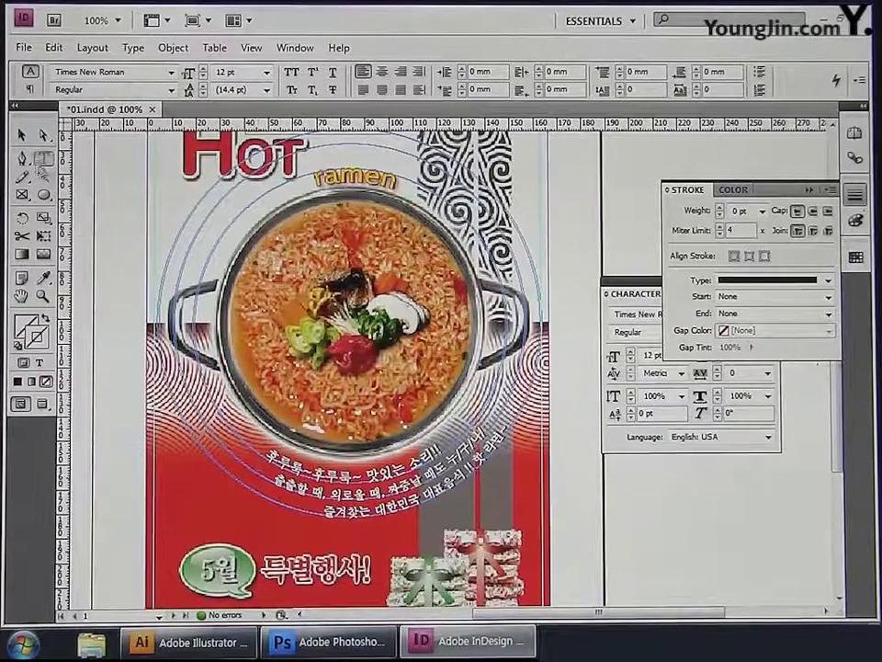
Draw a text frame about 15 mm high in the red area below the "5월 특별행사!" heading
click(20, 135)
drag(173, 481, 189, 315)
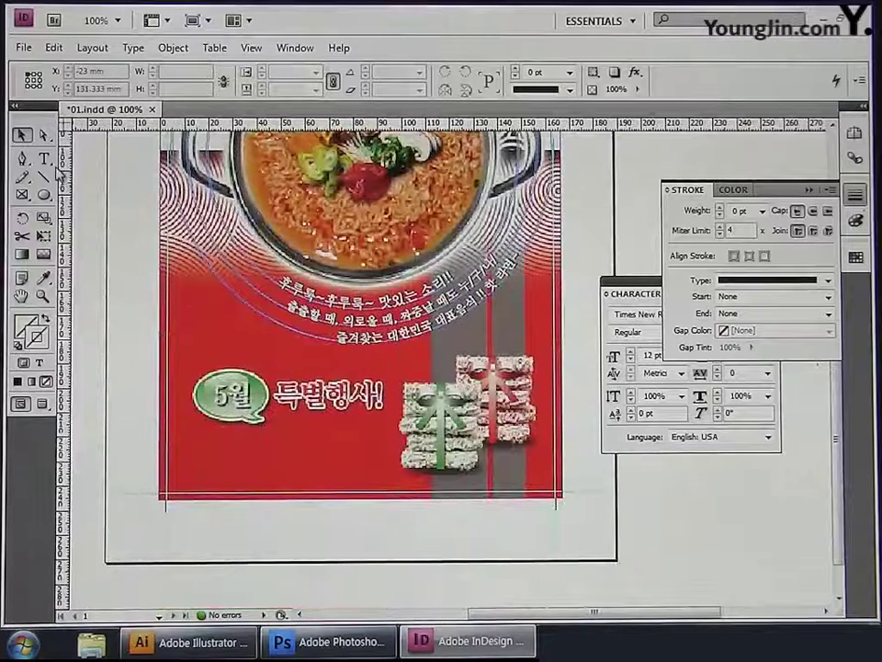
key(z)
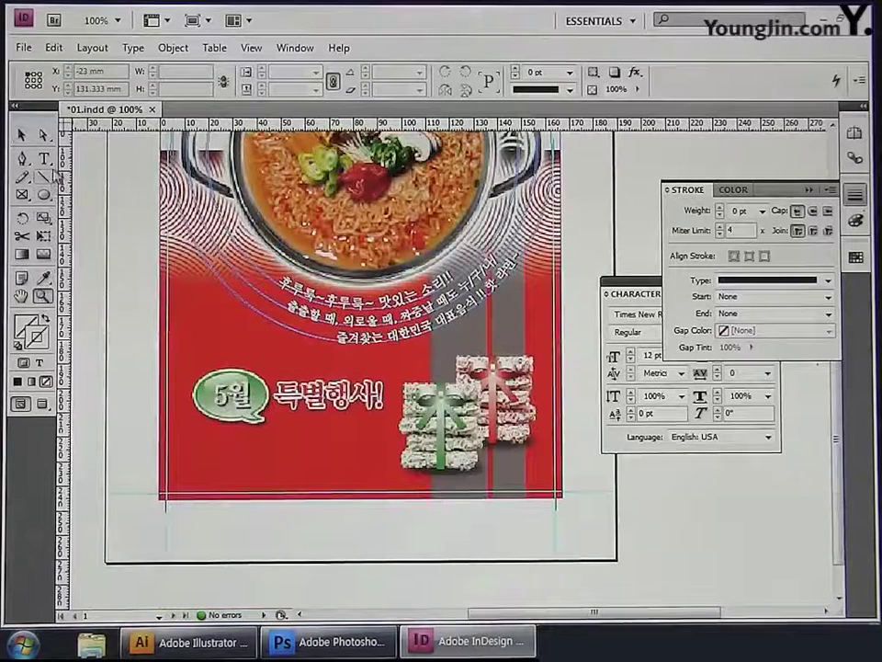
key(t)
drag(206, 435, 375, 472)
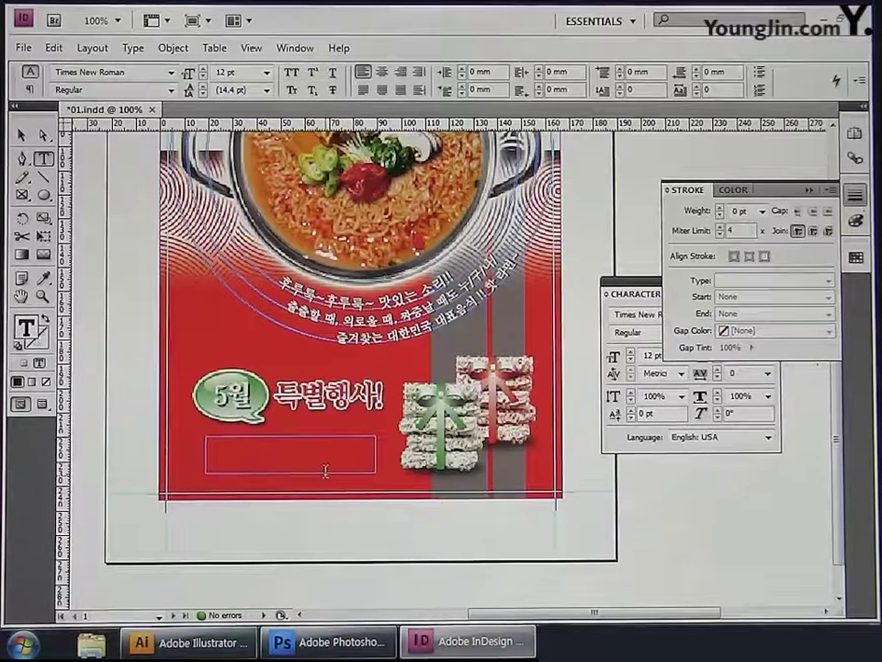
text(□□□ □□)
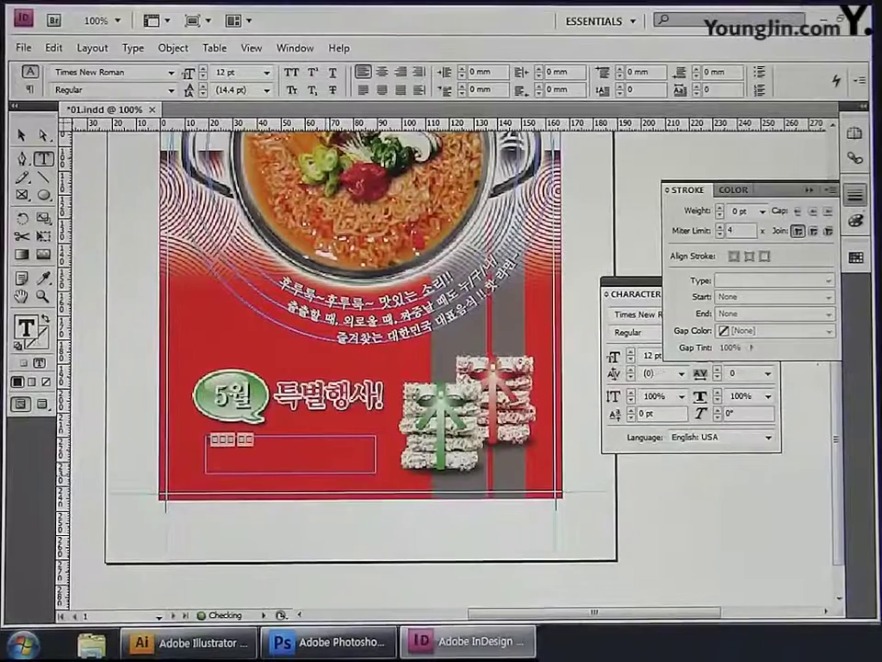
text( □□□ 1+1 □□!! □)
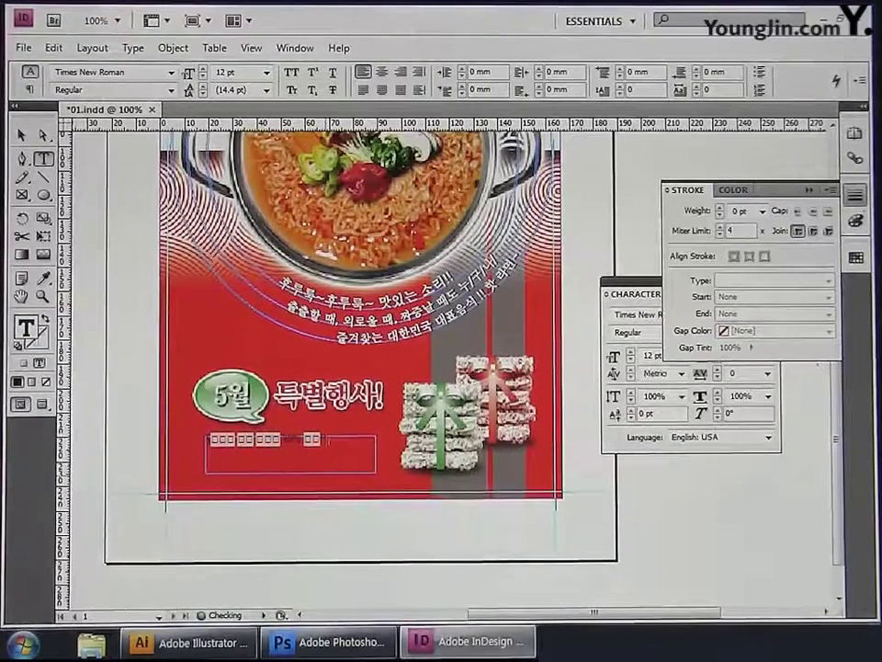
text(□□ □□ □□ □□□)
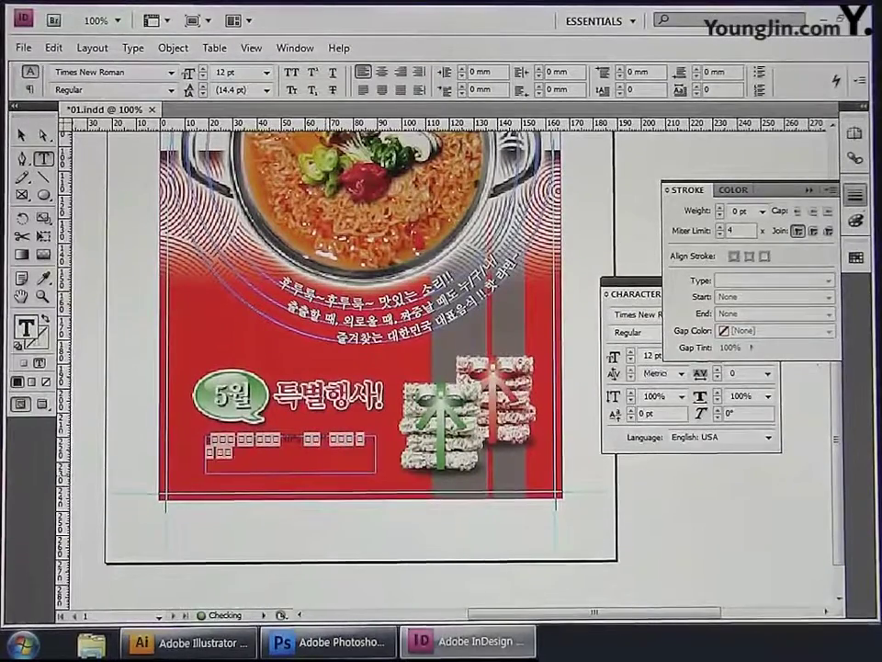
text(세요)
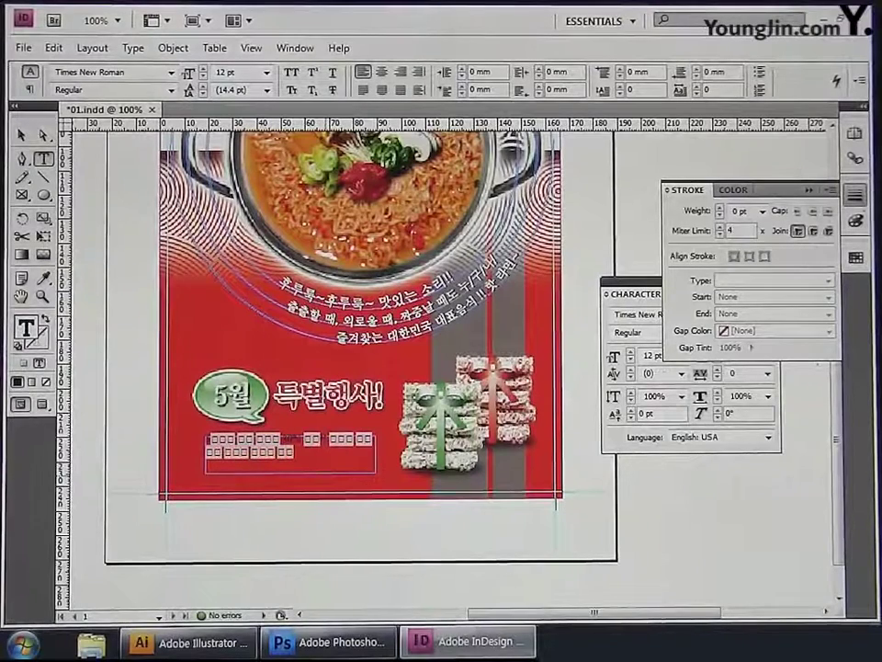
key(Return)
text(www.)
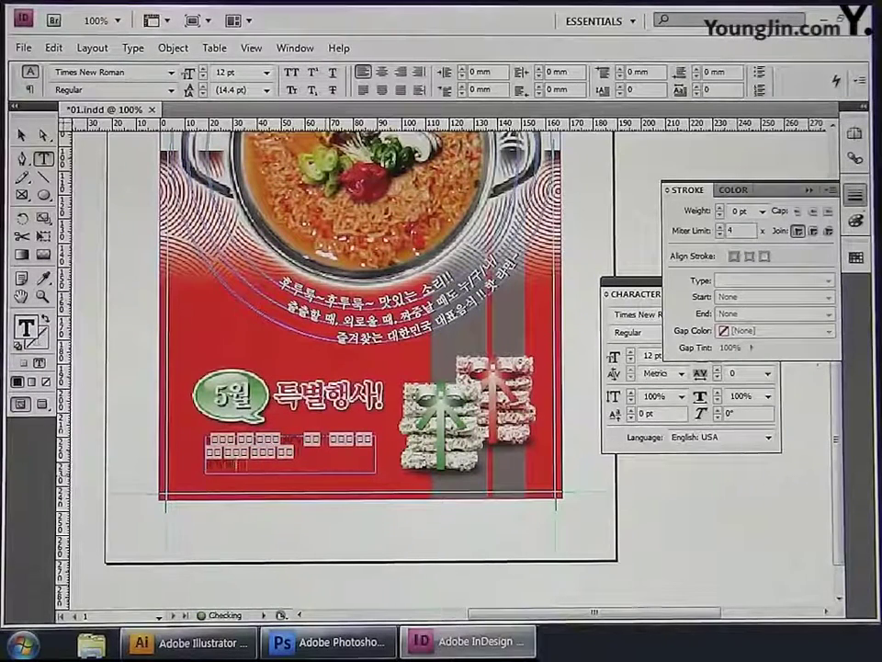
text(hotramen.com)
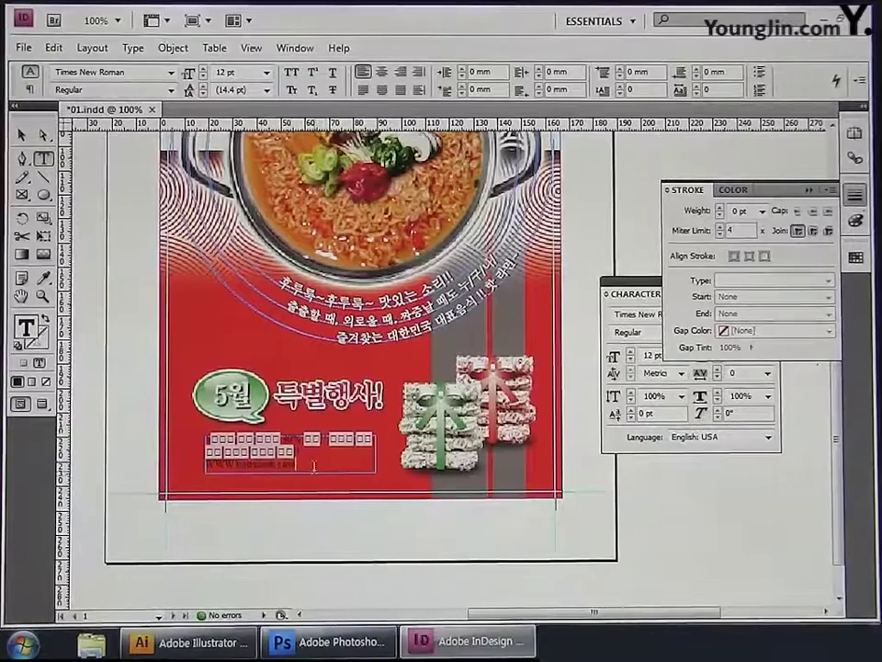
Set the font of all the promotional text in the new frame to YDIYGO110-KSCPC-EUC-H
key(ctrl+a)
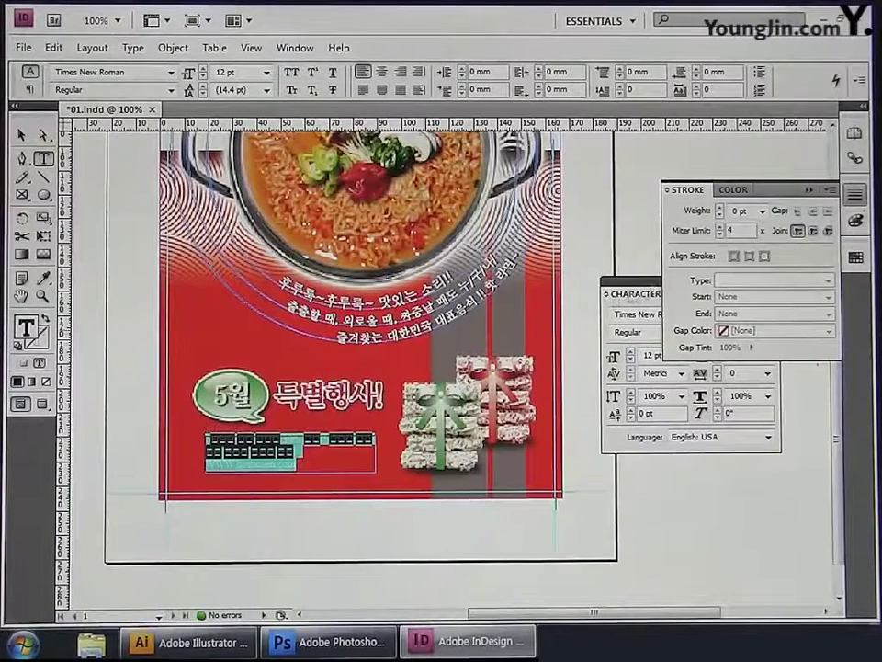
mouse_move(660, 293)
mouse_down()
mouse_move(584, 349)
mouse_move(577, 384)
mouse_up()
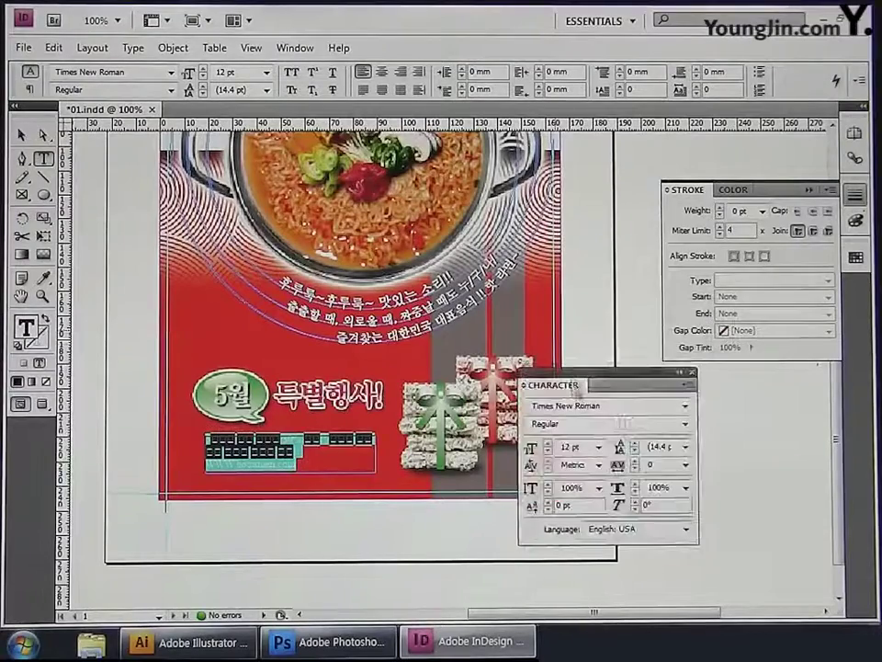
click(685, 406)
drag(813, 206, 813, 361)
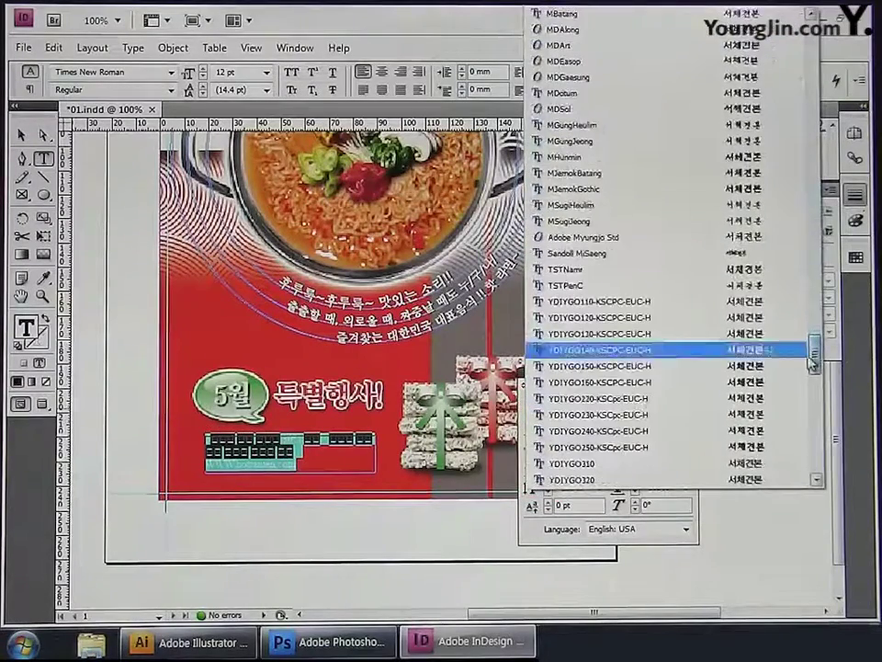
click(693, 313)
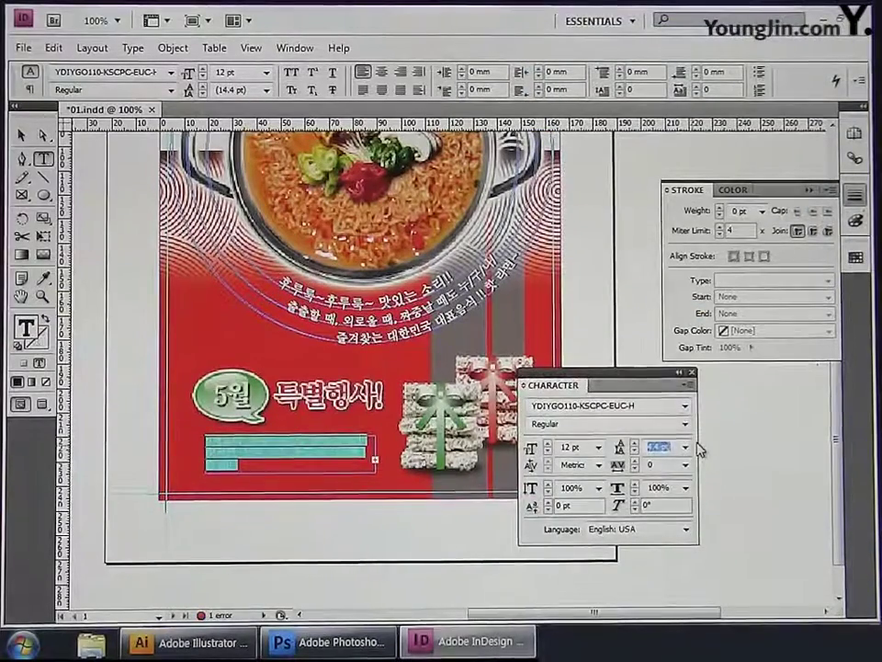
Set the promotional text's leading to 13.2 pt and its tracking to -60
text(13.2)
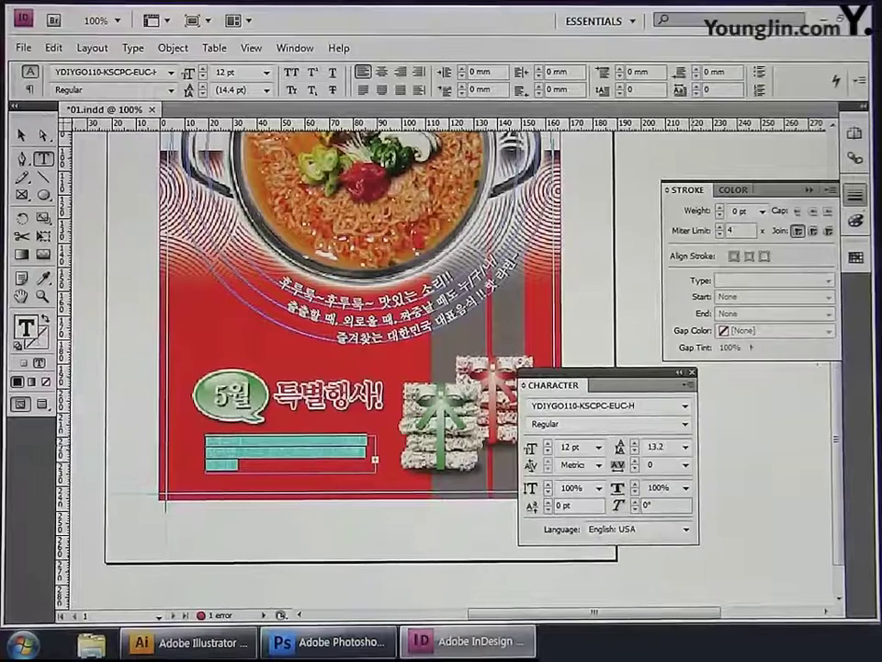
key(Tab)
text(-60)
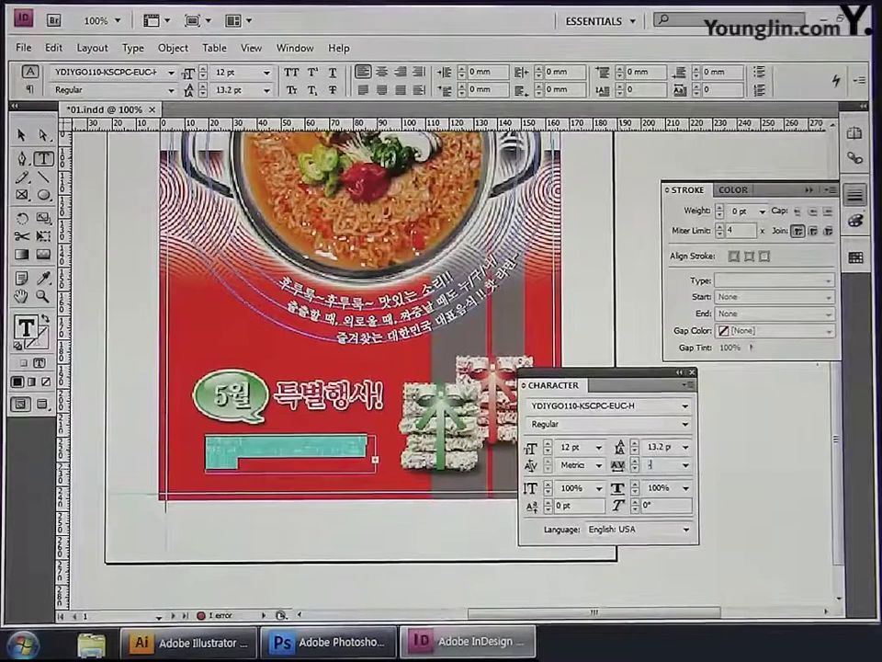
key(Return)
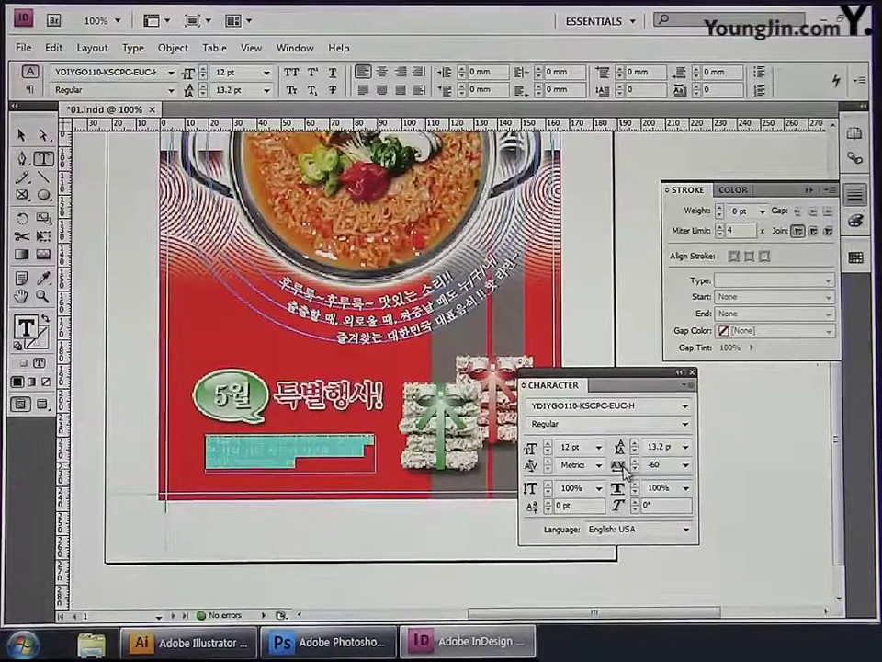
Fill the promotional text with yellow, using C 0, M 0, Y 100 and K 0%
double_click(31, 336)
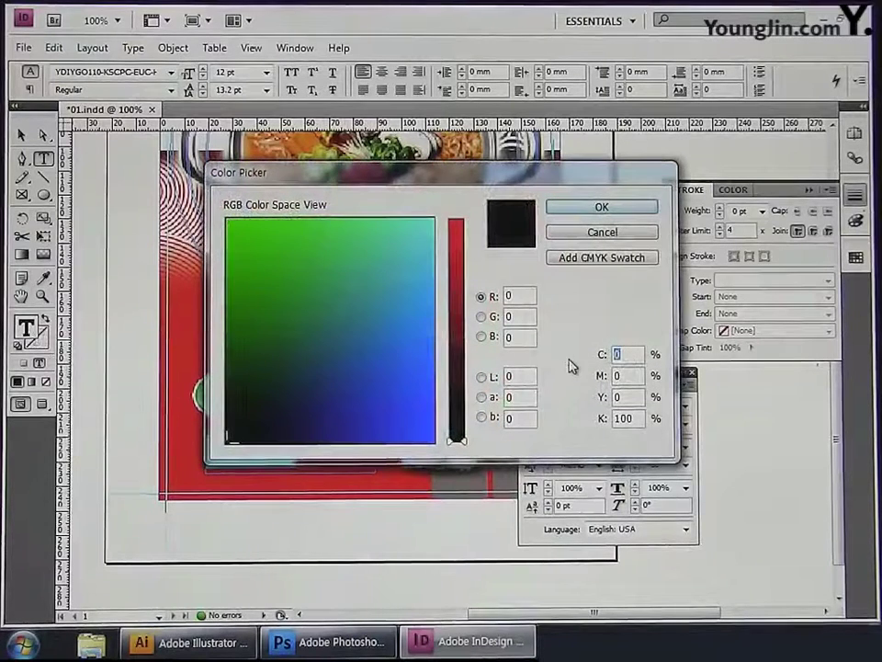
key(Tab)
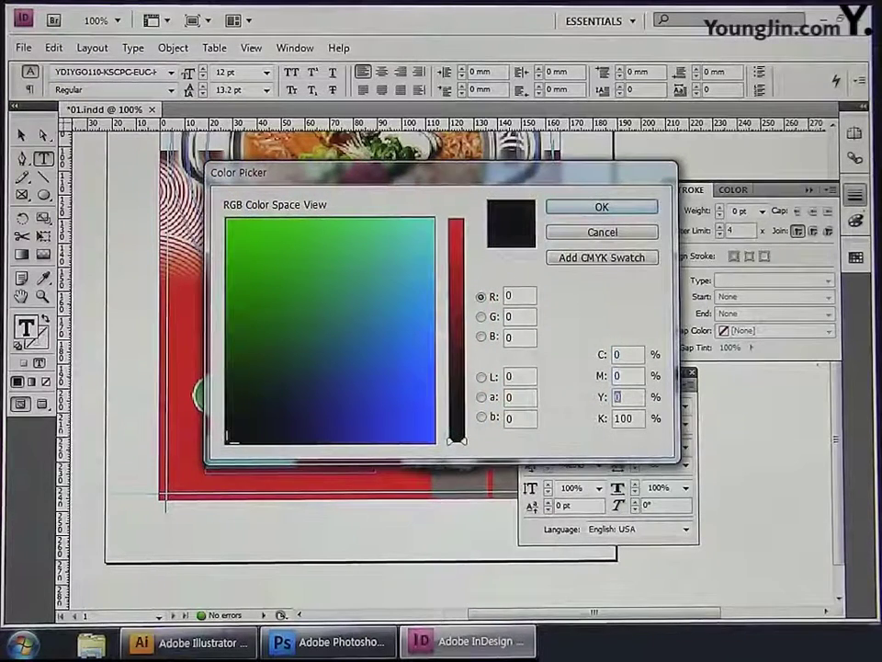
text(100)
key(Tab)
text(0)
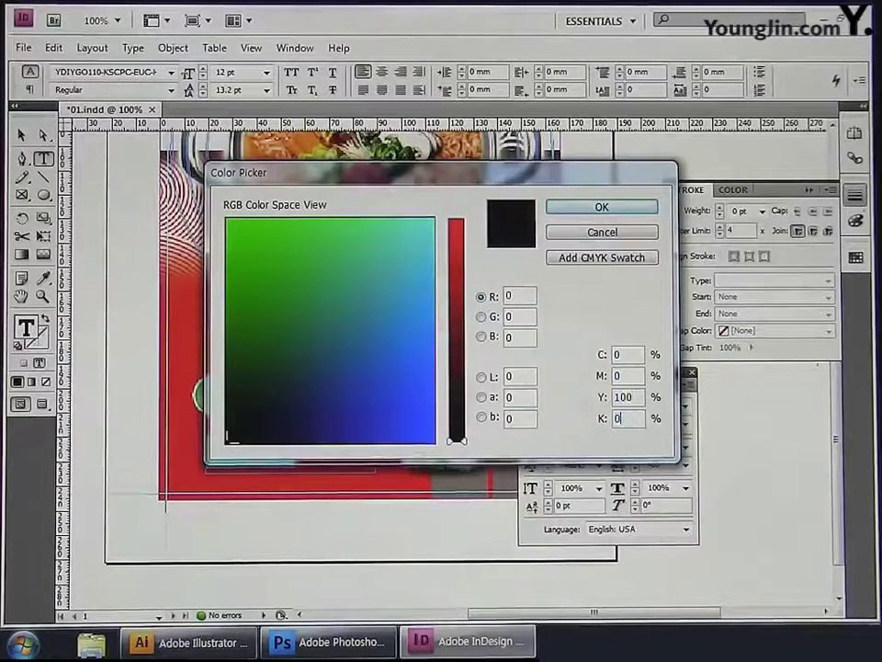
key(Return)
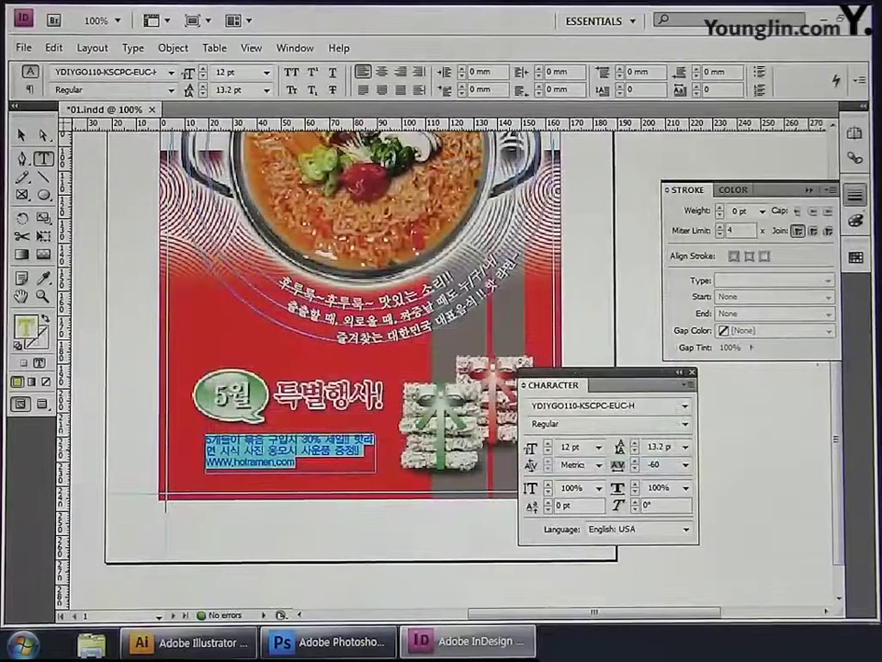
Break the line before "핫라면" and widen the promotional text frame to about 80.6 mm so all three lines fit
click(331, 449)
click(352, 439)
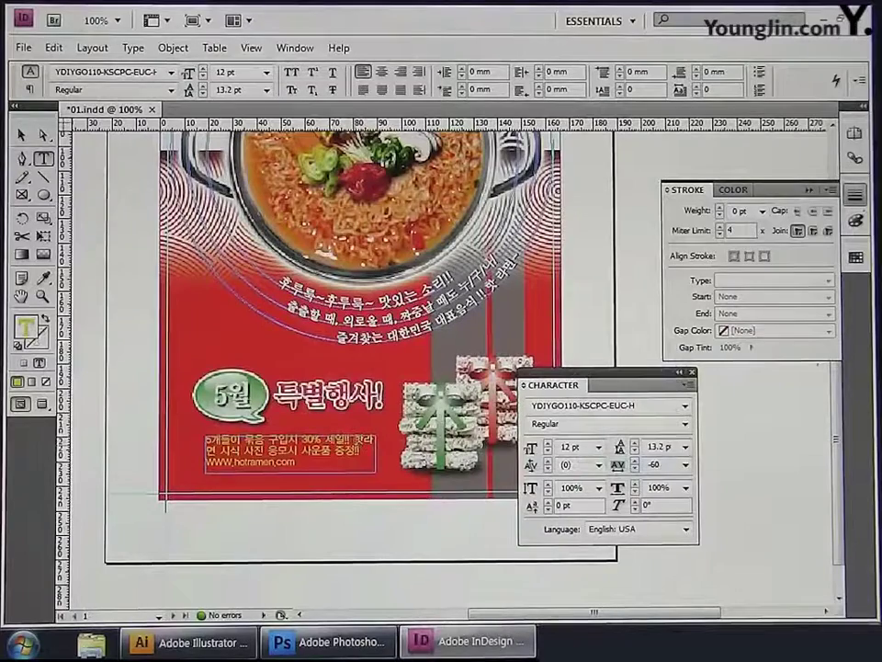
key(Return)
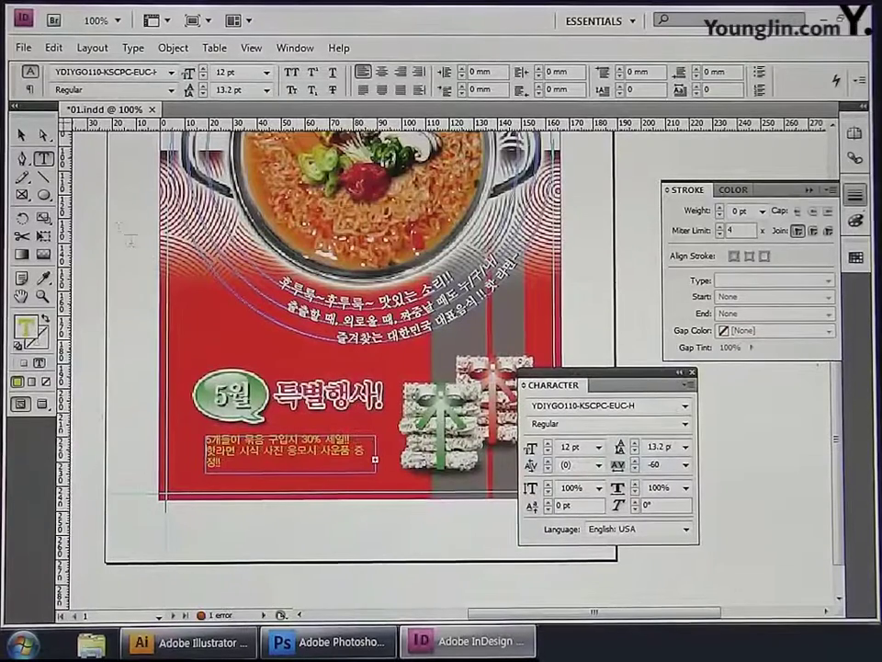
click(20, 135)
drag(376, 455, 403, 457)
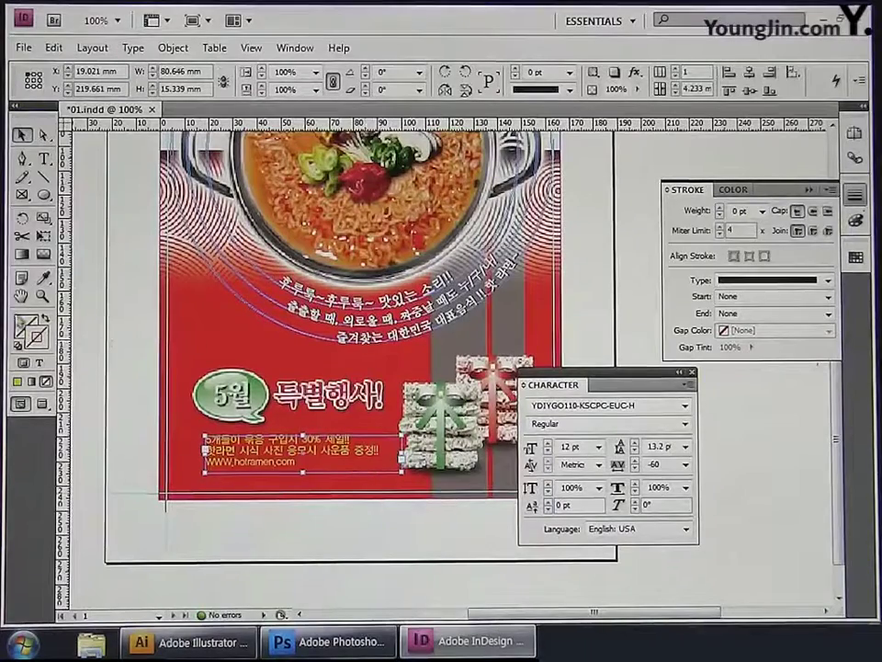
Create a text frame about 25.9 by 5.9 mm just below the green-ribboned ramen bundle and enter "핫라면"
click(21, 295)
drag(371, 535, 245, 512)
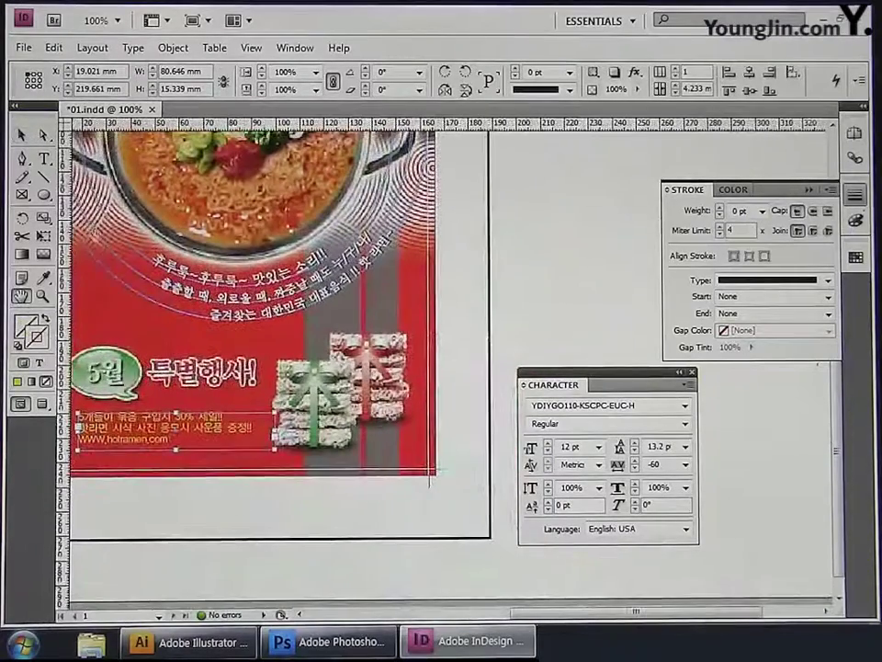
click(44, 158)
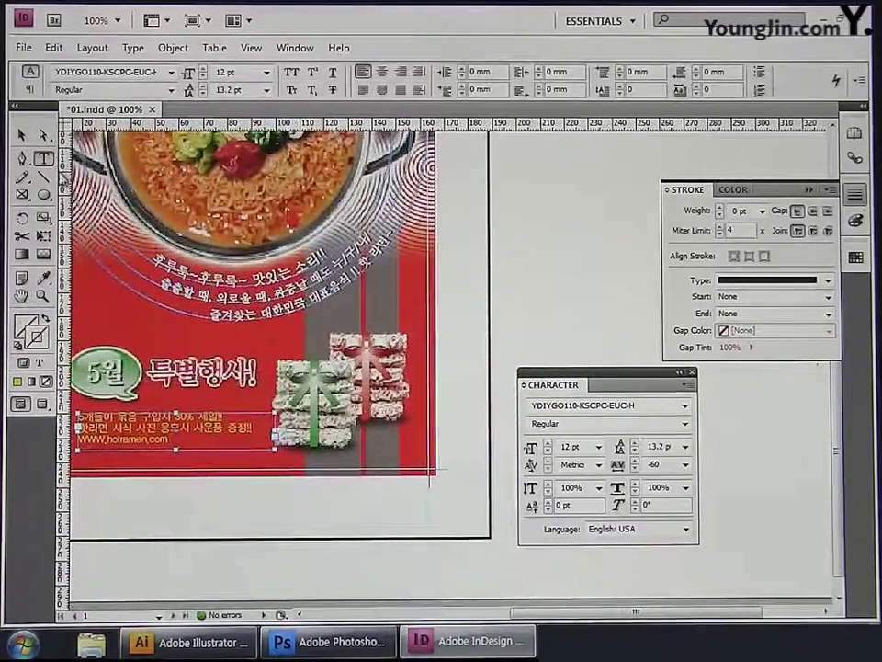
click(300, 457)
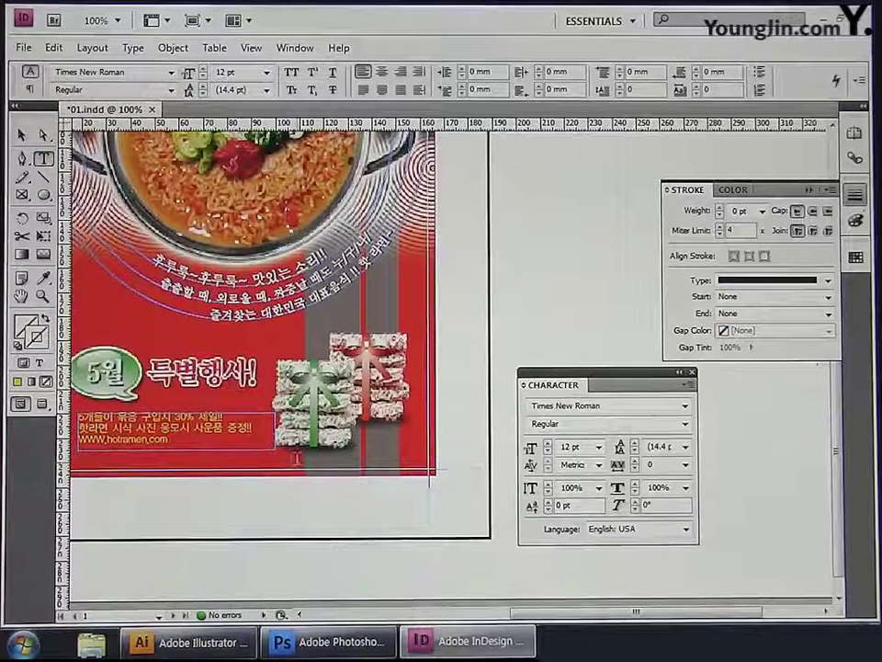
drag(287, 457, 350, 468)
text(사은품)
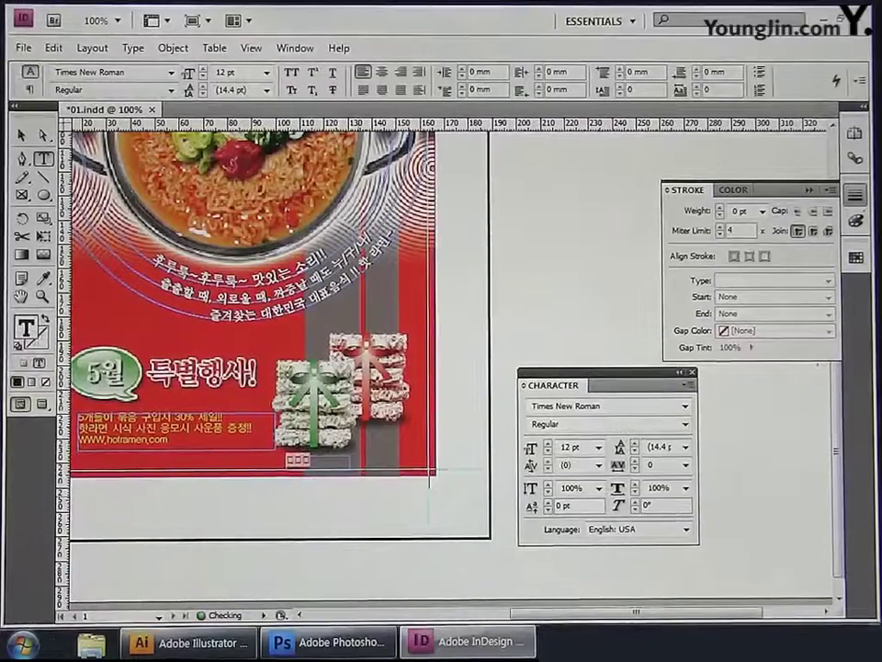
Set the "핫라면" text's font to YDIYGO130-KSCPC-EUC-H and its size to 11 pt
drag(312, 459, 285, 460)
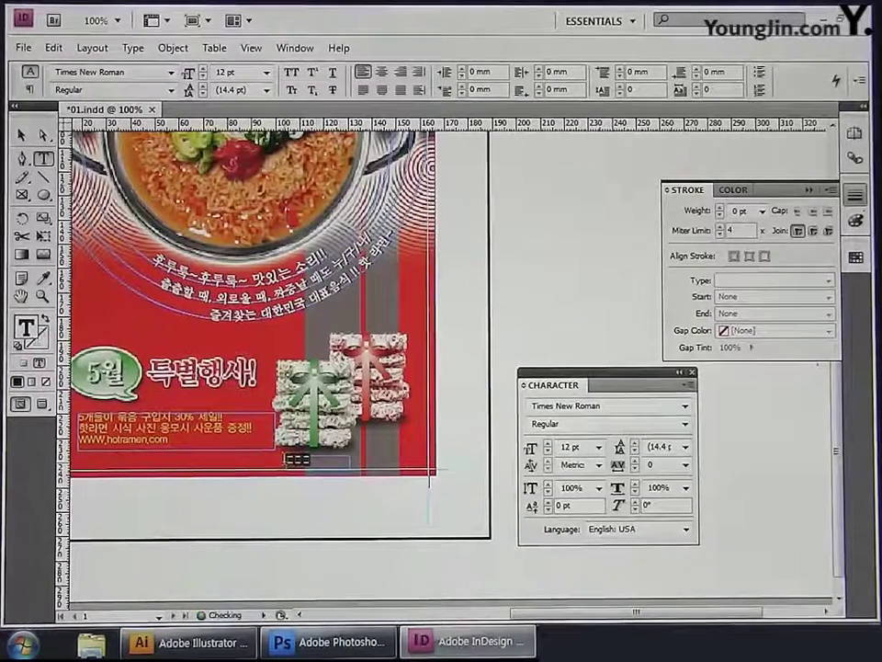
click(685, 406)
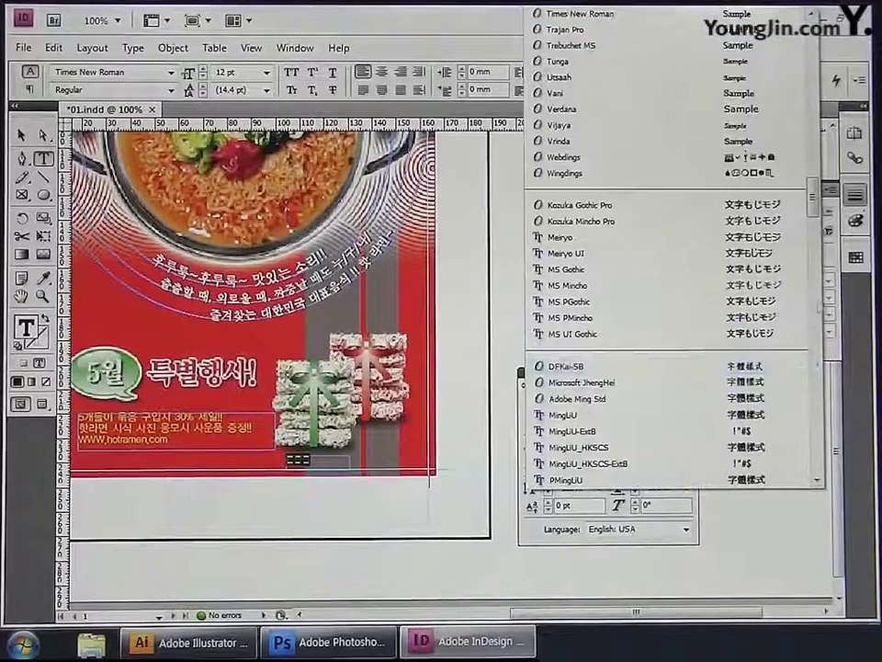
drag(813, 207, 821, 367)
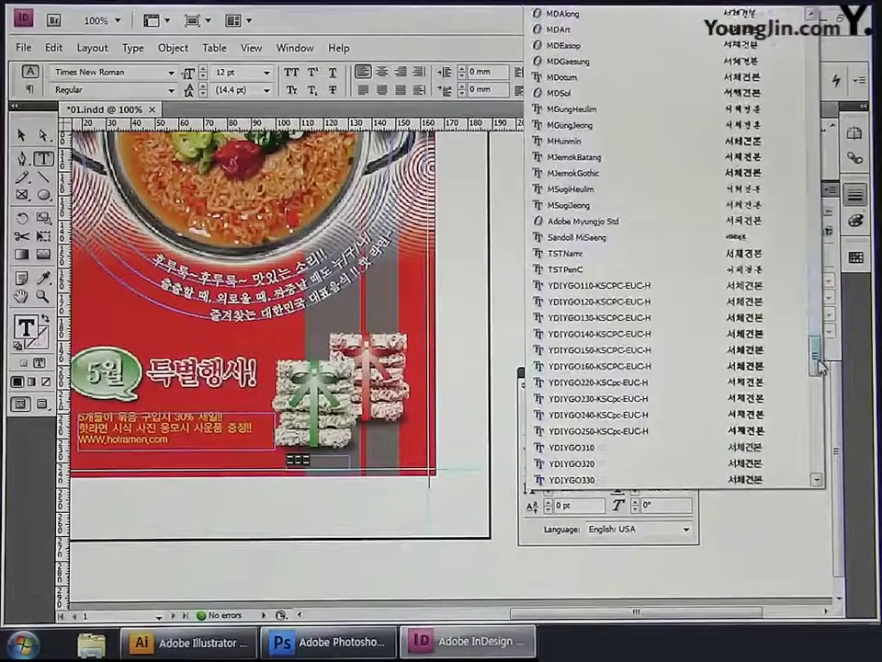
click(761, 320)
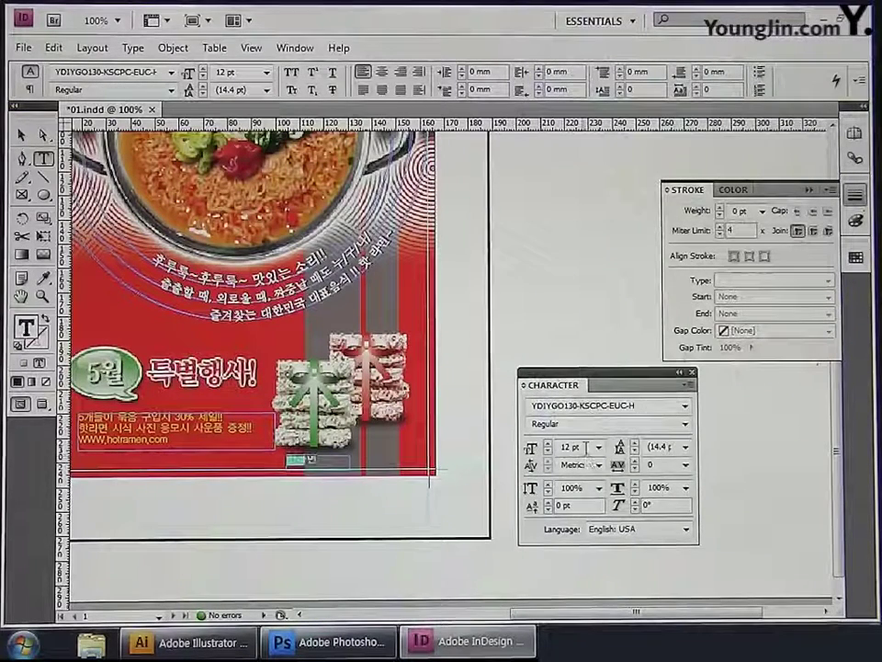
text(11)
key(Return)
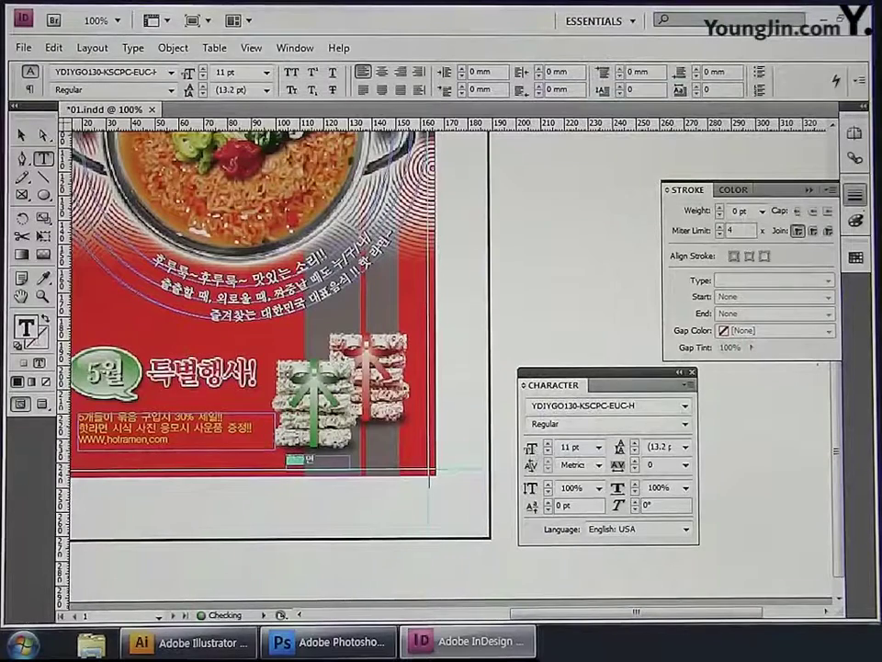
Fill the "핫라면" text with white, using C 0, M 0, Y 0 and K 0%
key(Escape)
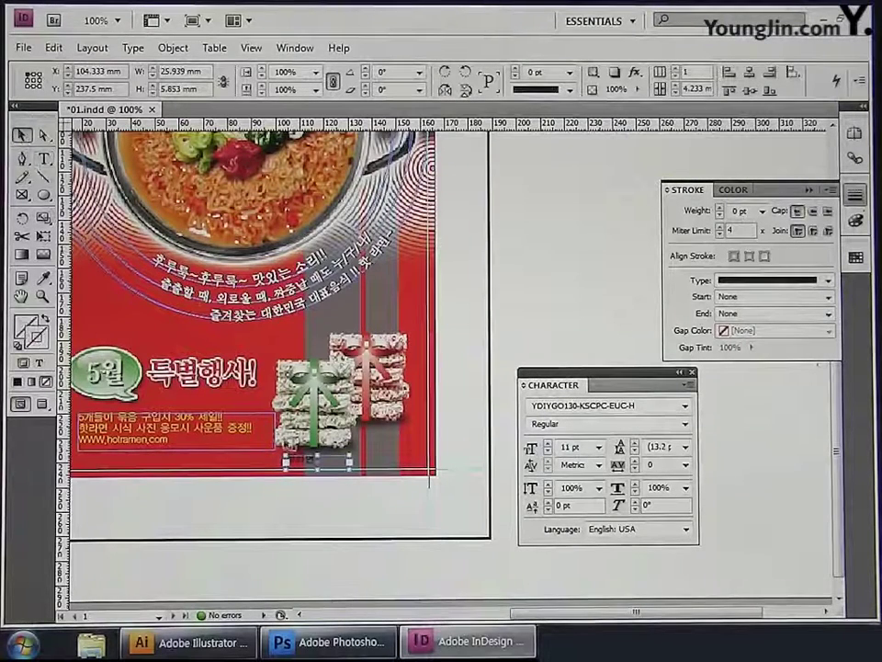
key(t)
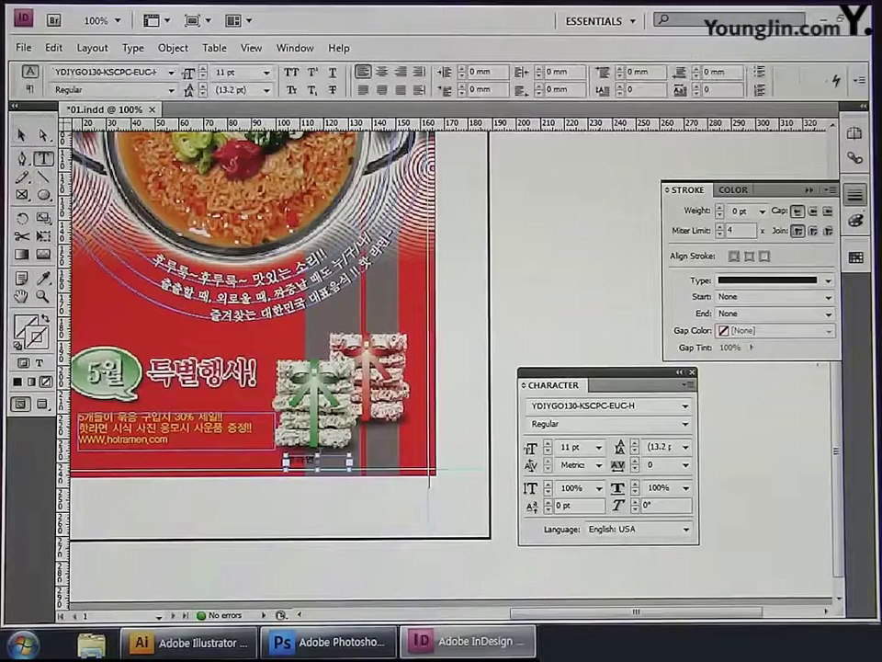
double_click(303, 460)
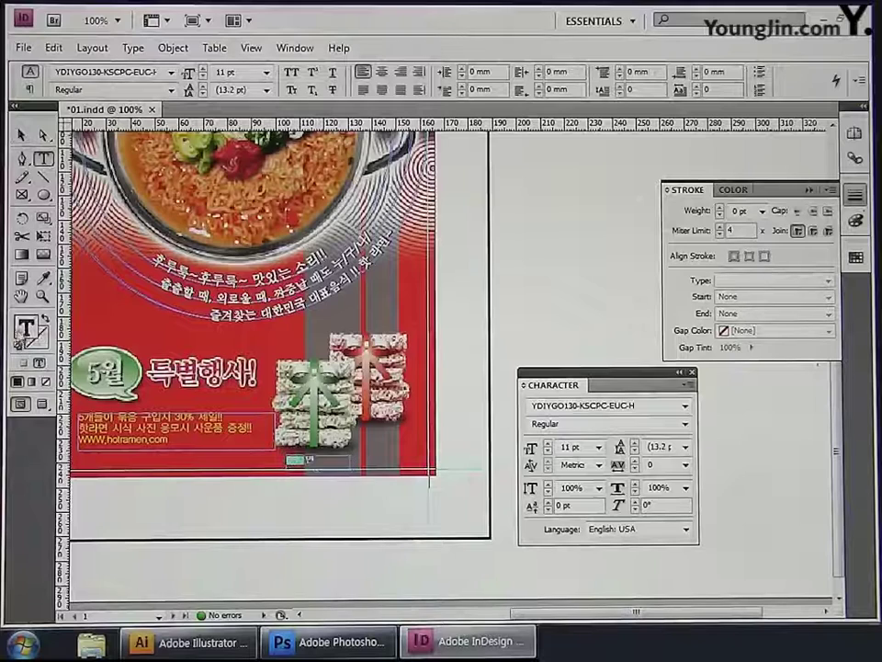
double_click(22, 331)
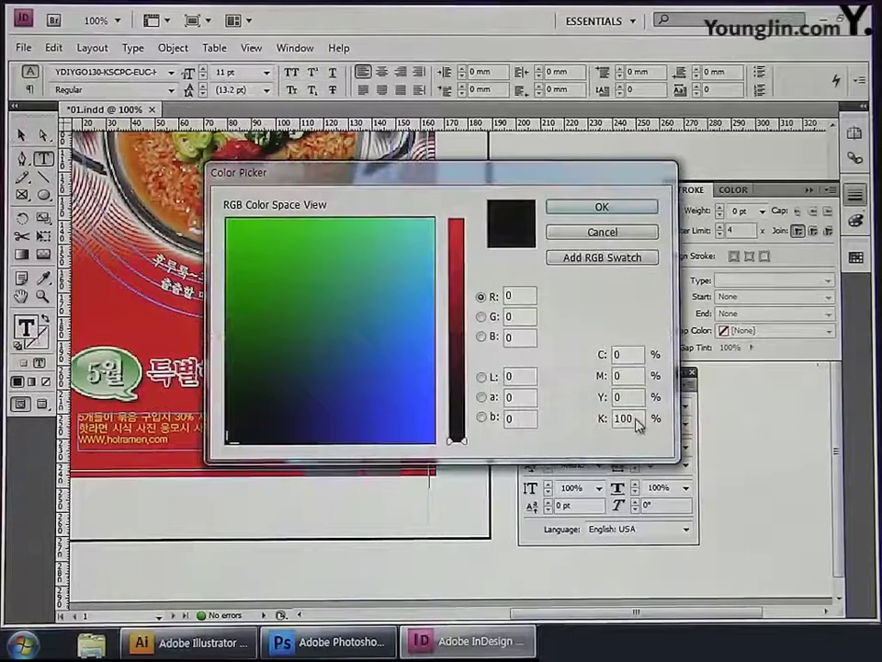
double_click(633, 419)
text(0)
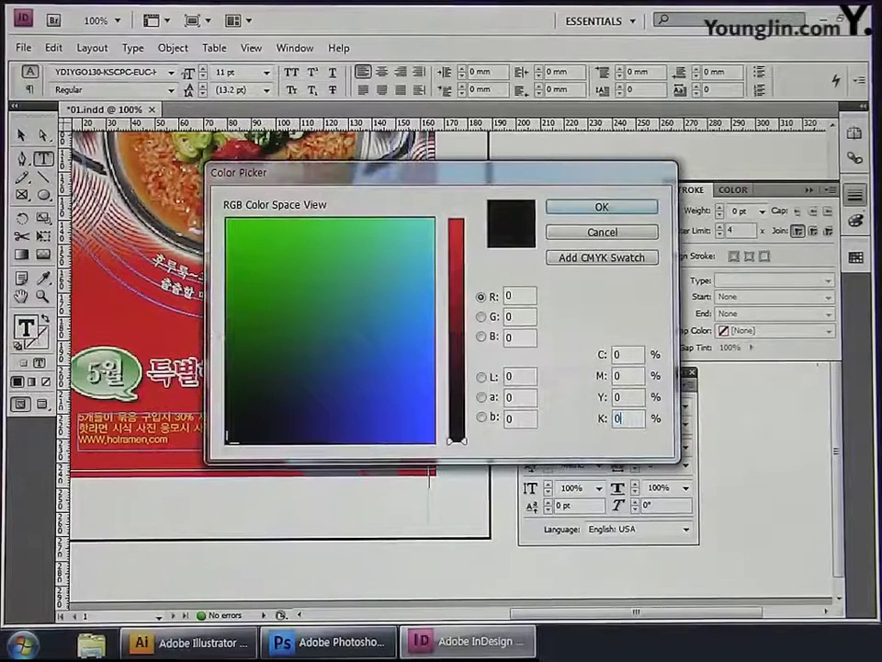
click(602, 208)
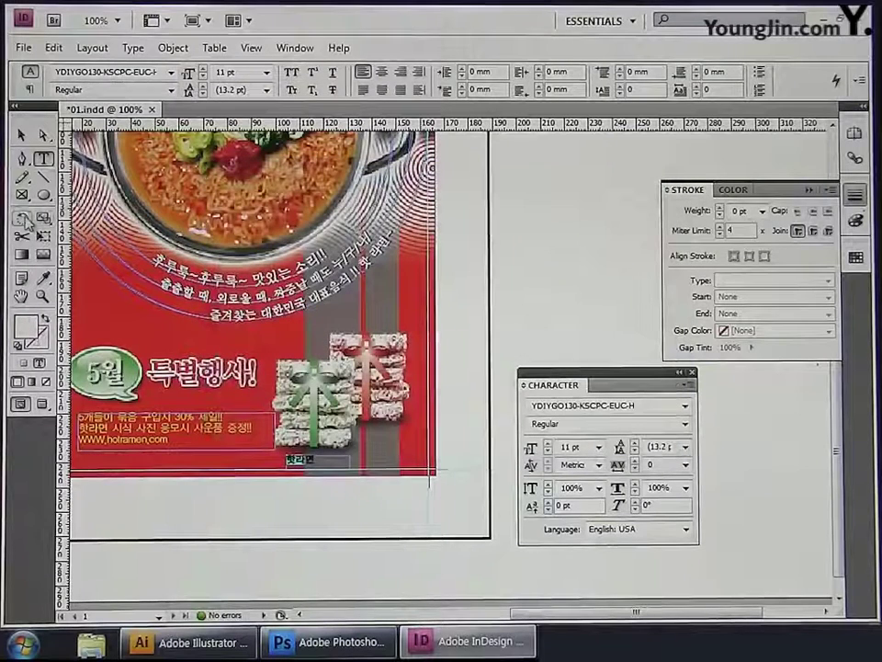
key(Escape)
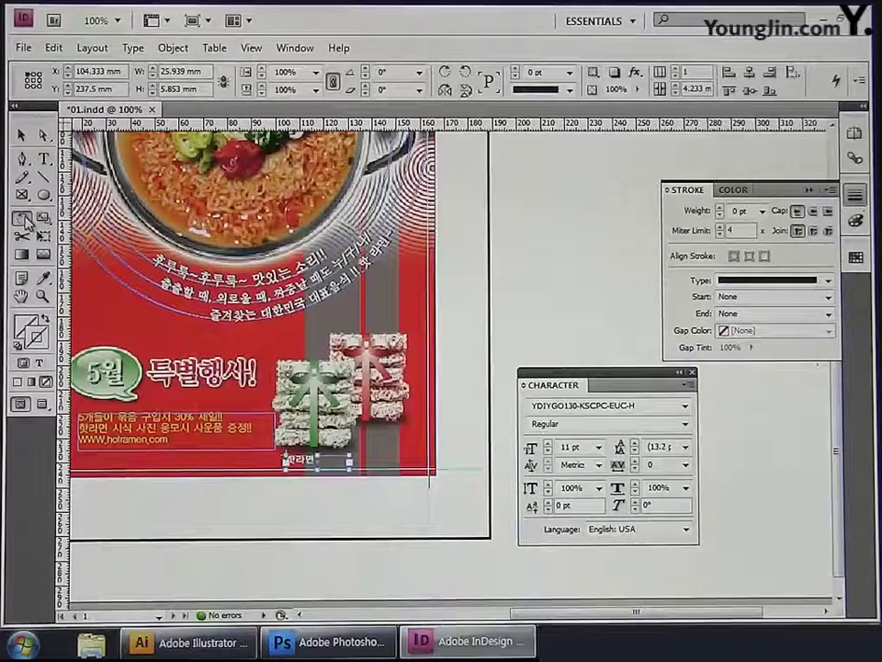
Rotate the "핫라면" frame by -90° and place it along the green ribbon at about X 116.9 mm, Y 212 mm
click(23, 219)
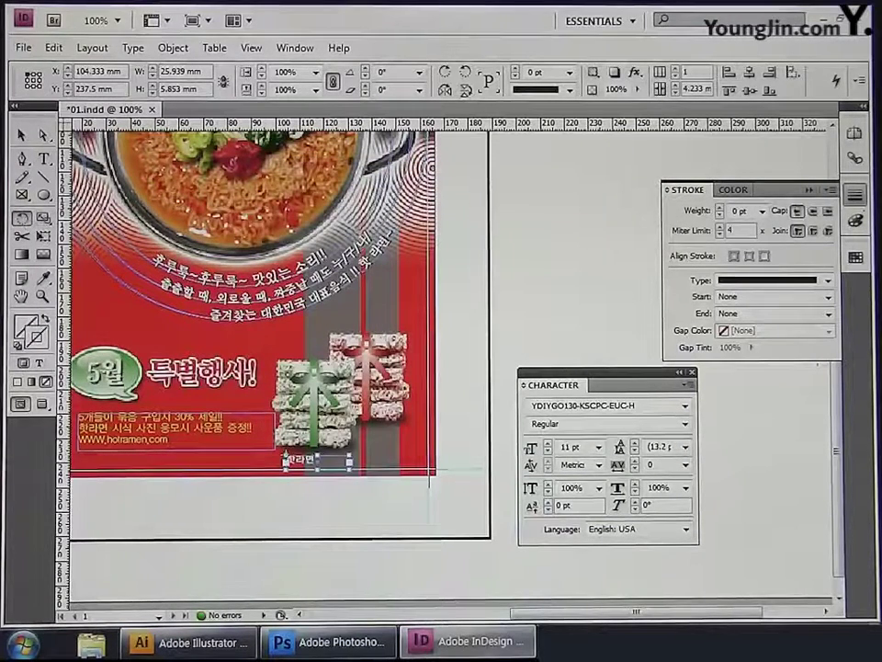
click(419, 71)
click(402, 123)
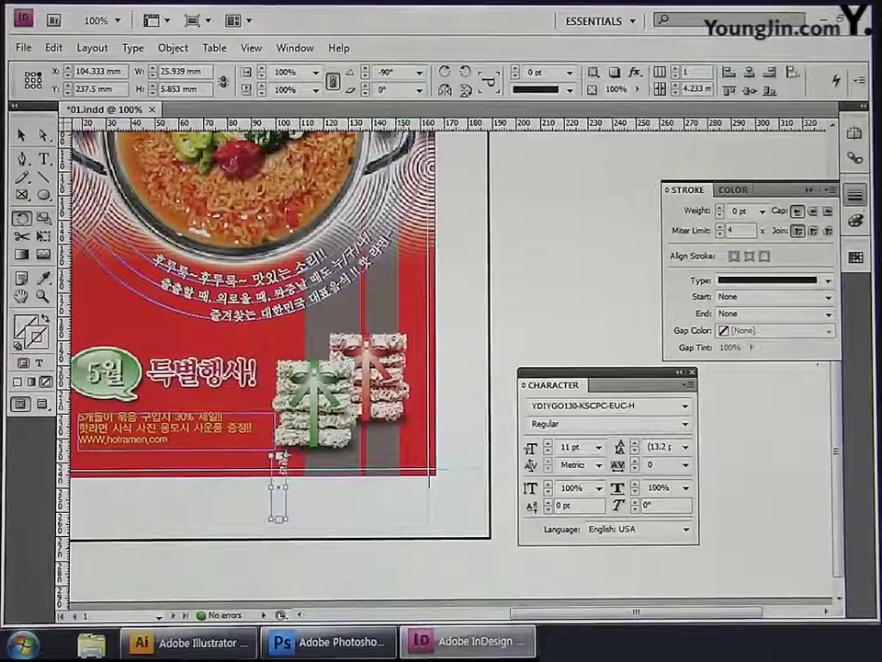
click(23, 135)
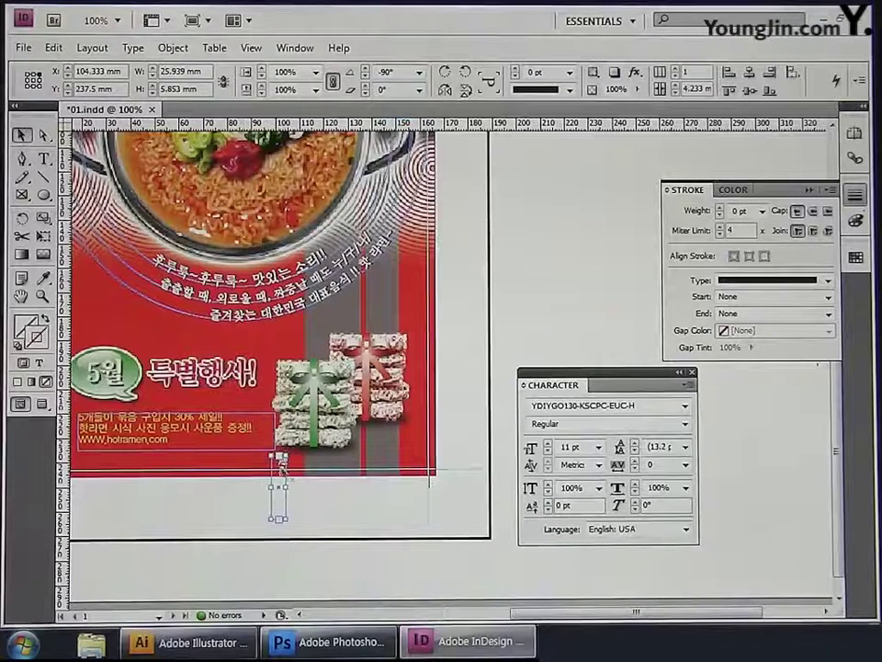
drag(283, 471, 324, 396)
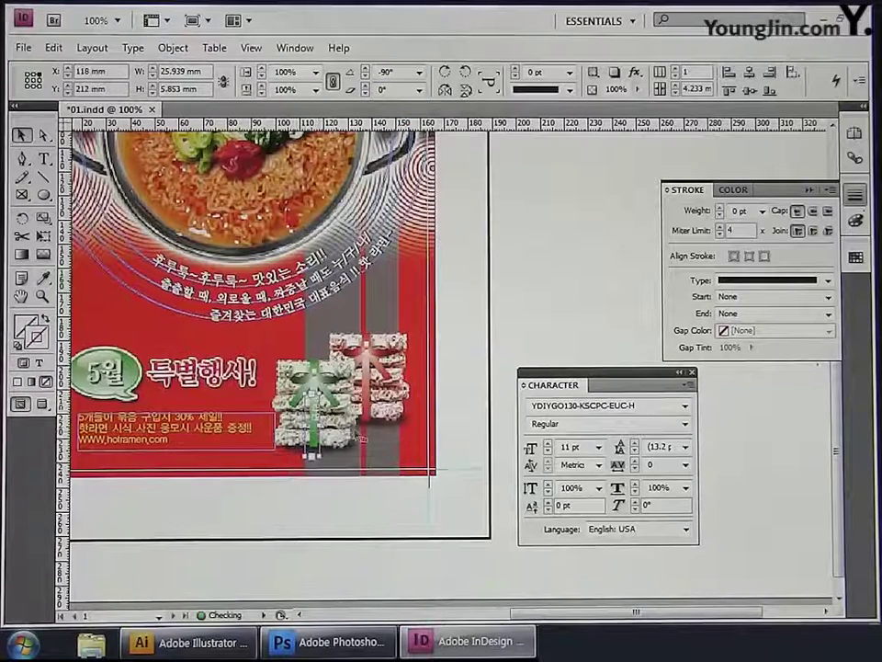
key(Left)
key(Left)
key(Left)
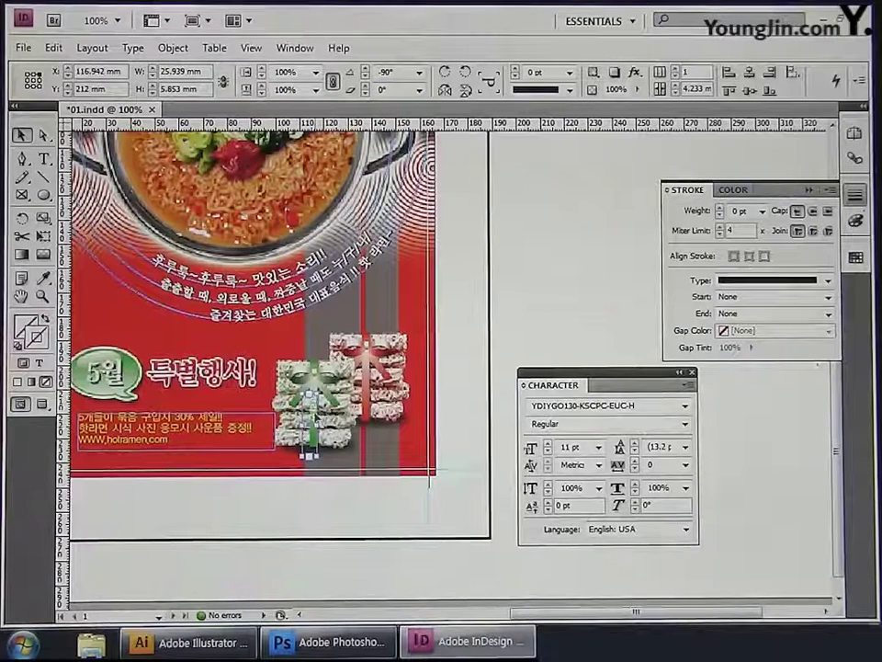
Reduce the size of the "핫라면" text on the green ribbon to 10 pt
click(43, 296)
drag(241, 328, 446, 473)
key(v)
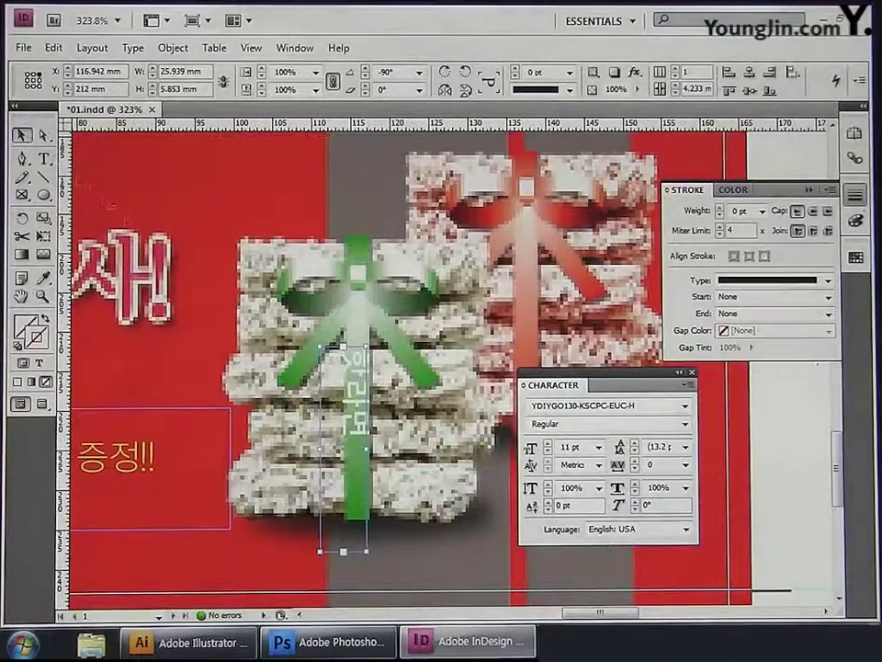
click(41, 159)
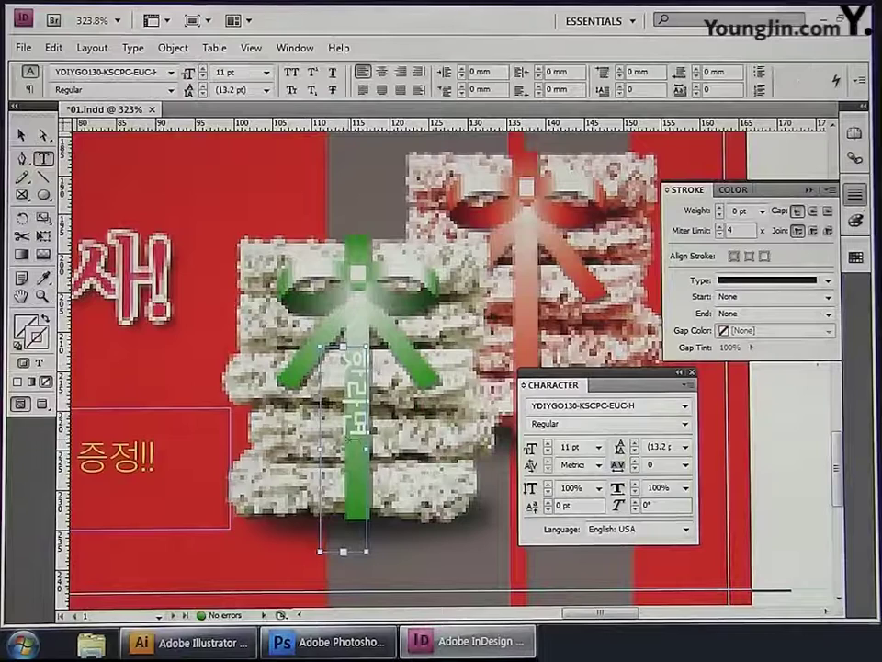
drag(355, 437, 354, 349)
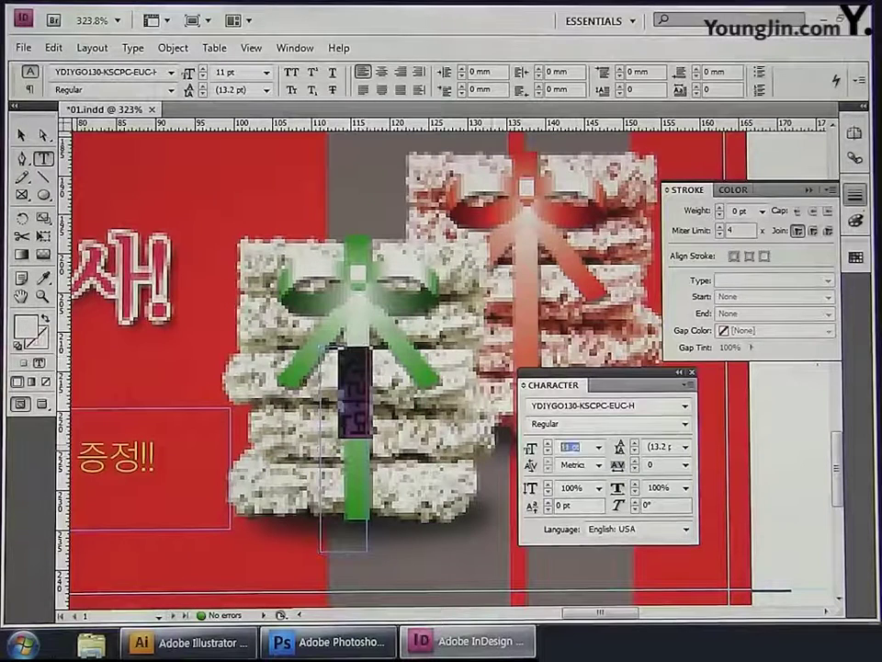
text(10)
key(Return)
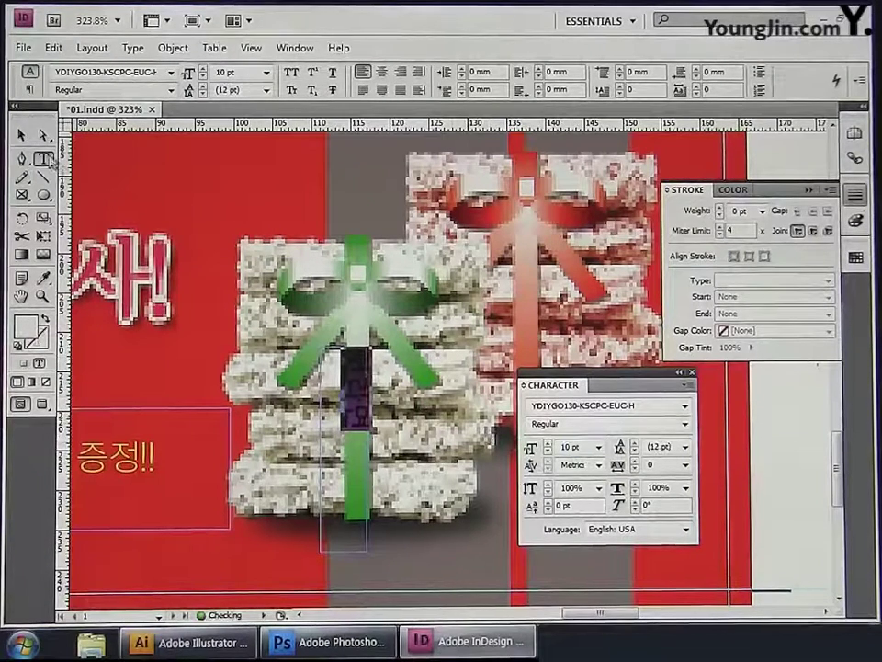
Duplicate the ribbon text onto the red ribbon at about X 138.5 mm, Y 198.3 mm, and change the copy to "열라면"
click(21, 135)
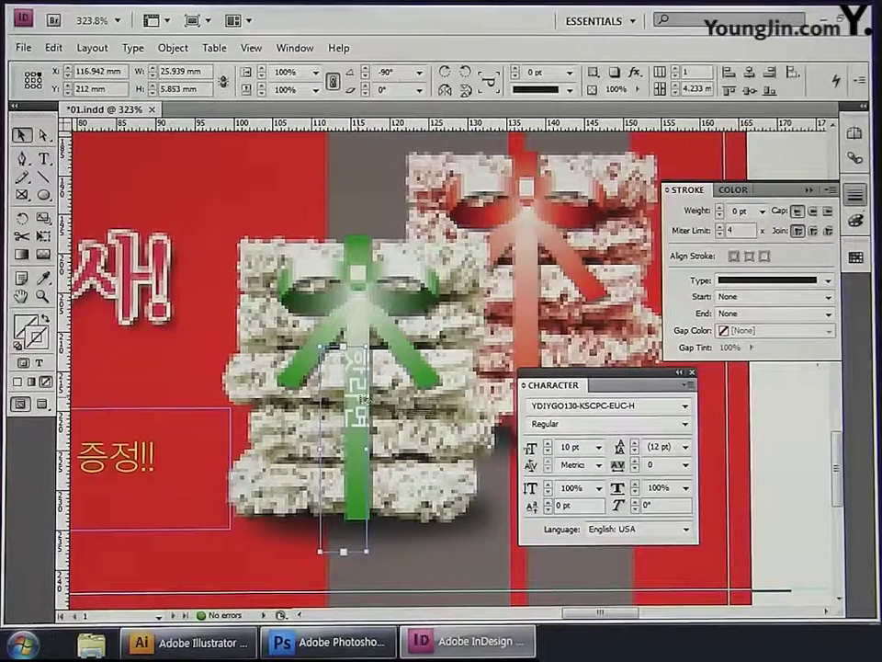
alt+drag(363, 400, 532, 293)
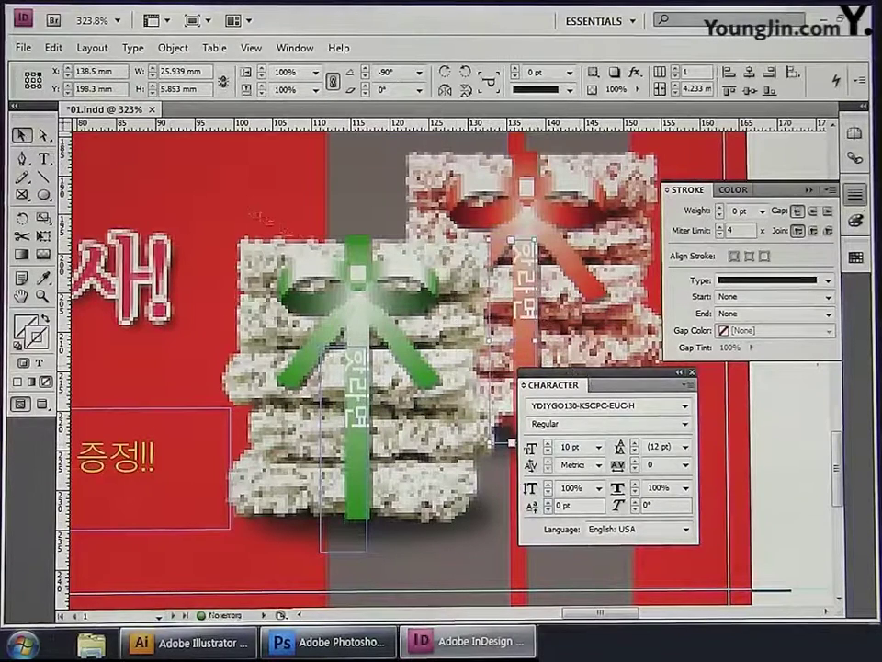
key(t)
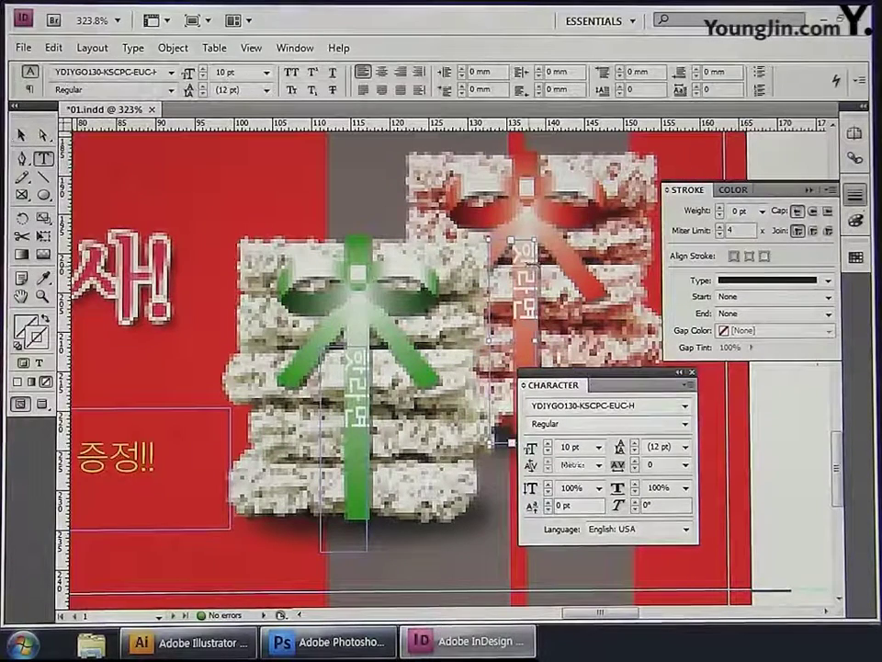
drag(531, 264, 531, 241)
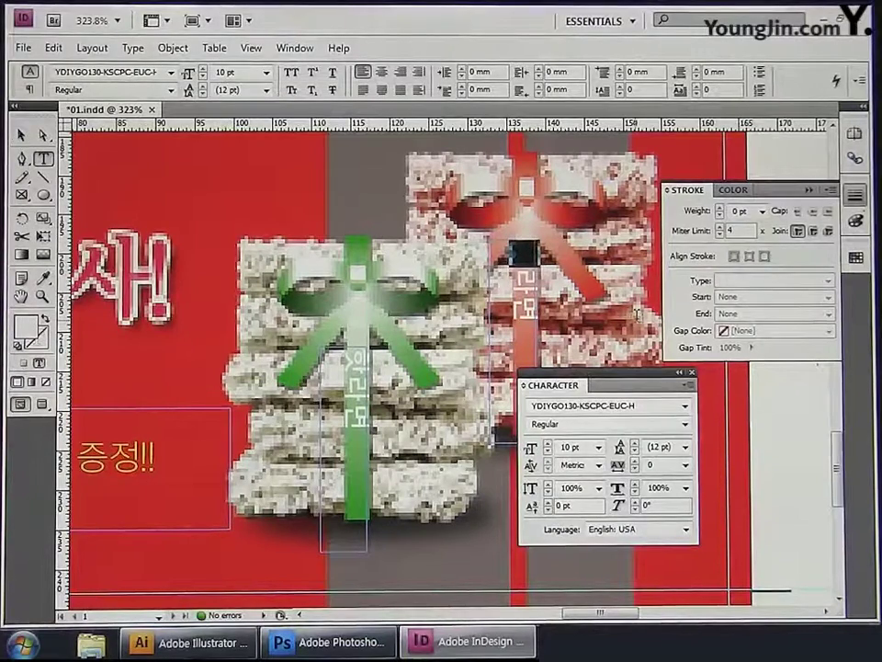
text(열)
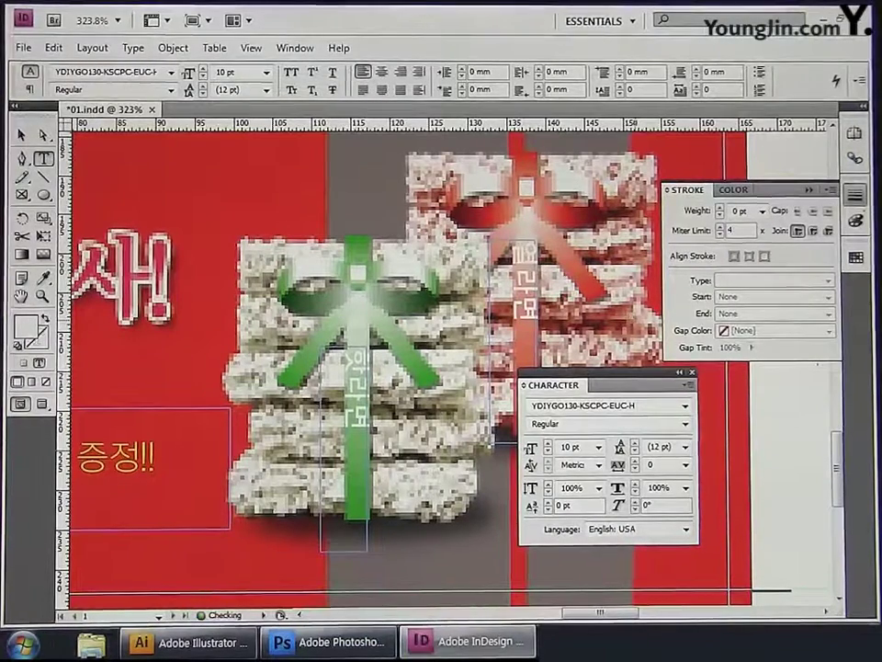
key(Escape)
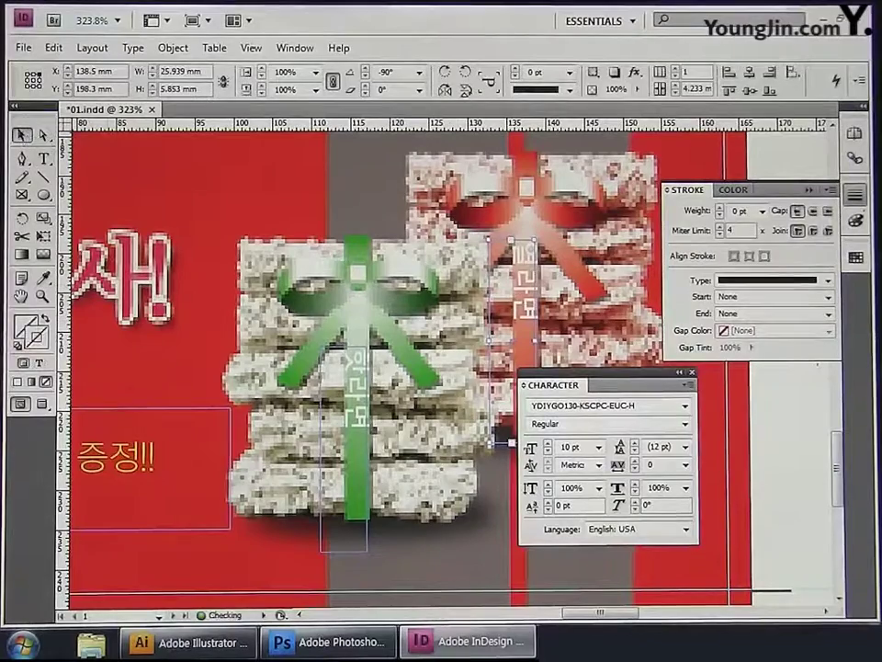
Add a text frame about 5 mm square beside the poster's lower-left crop mark, below the red background, and enter "01"
double_click(20, 296)
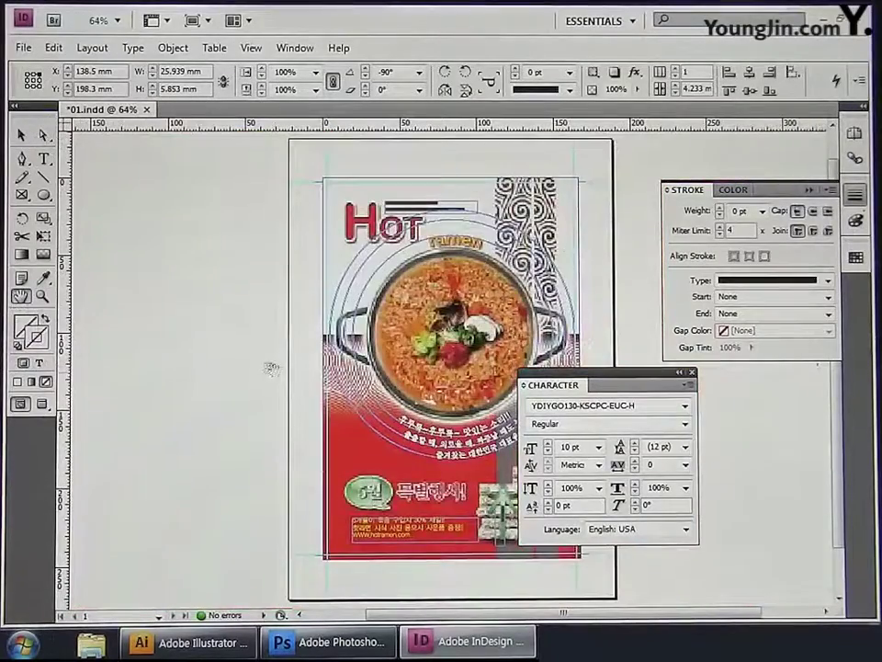
drag(272, 368, 203, 376)
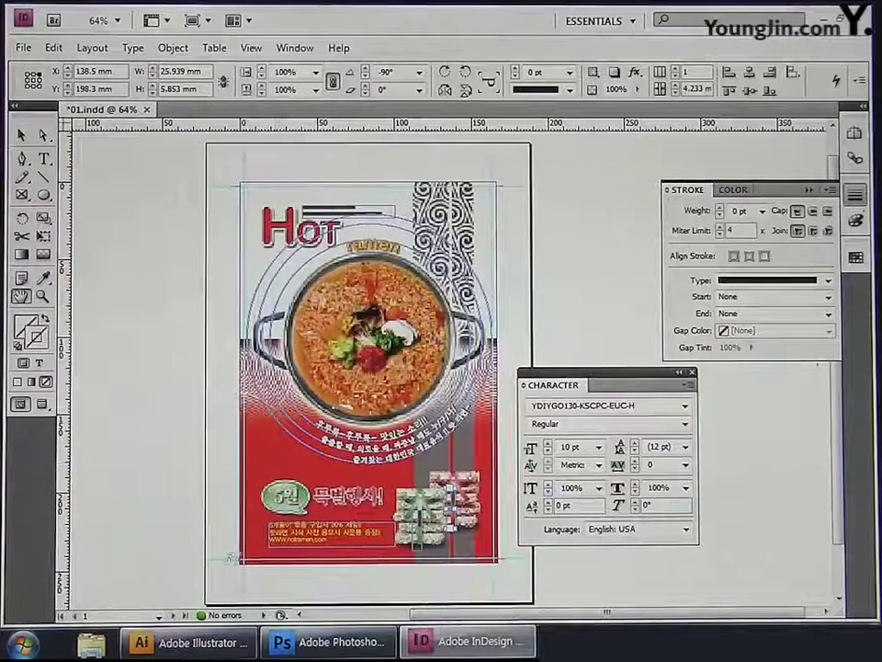
drag(227, 548, 274, 587)
drag(336, 463, 224, 462)
click(692, 373)
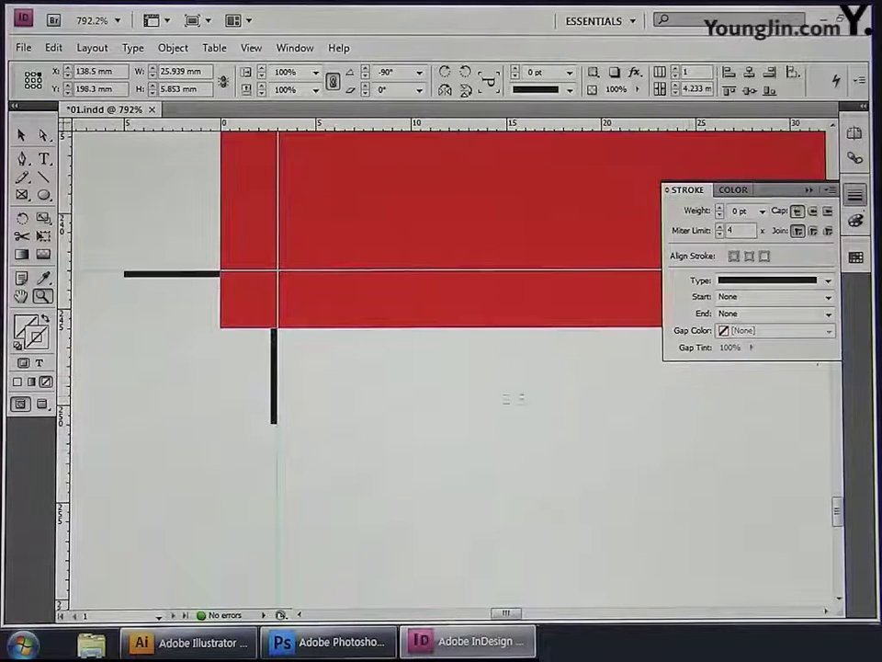
click(43, 158)
drag(317, 378, 404, 466)
text(01)
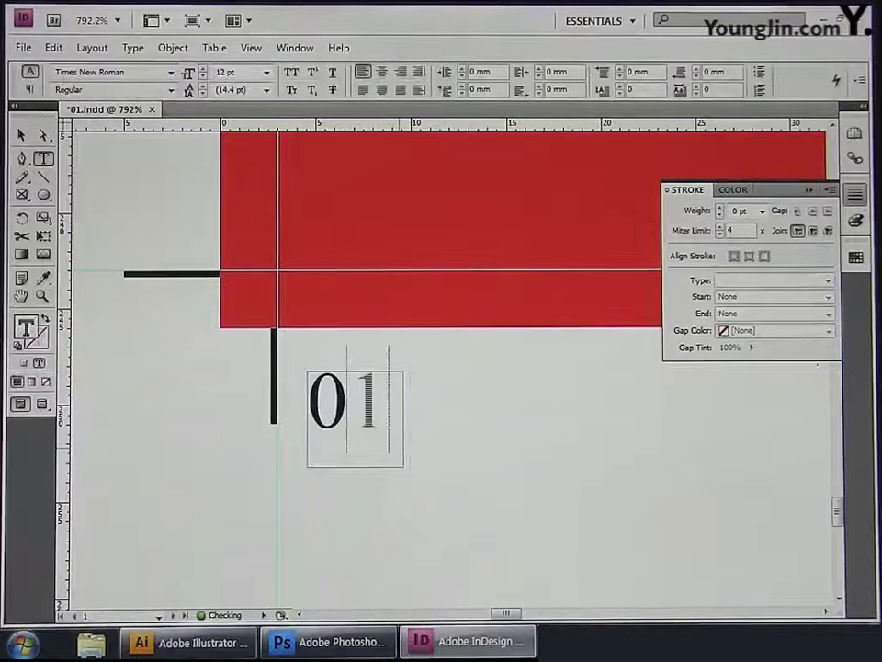
Format the page number "01" beside the crop mark in the Dotum font at 10 pt
key(shift+Left)
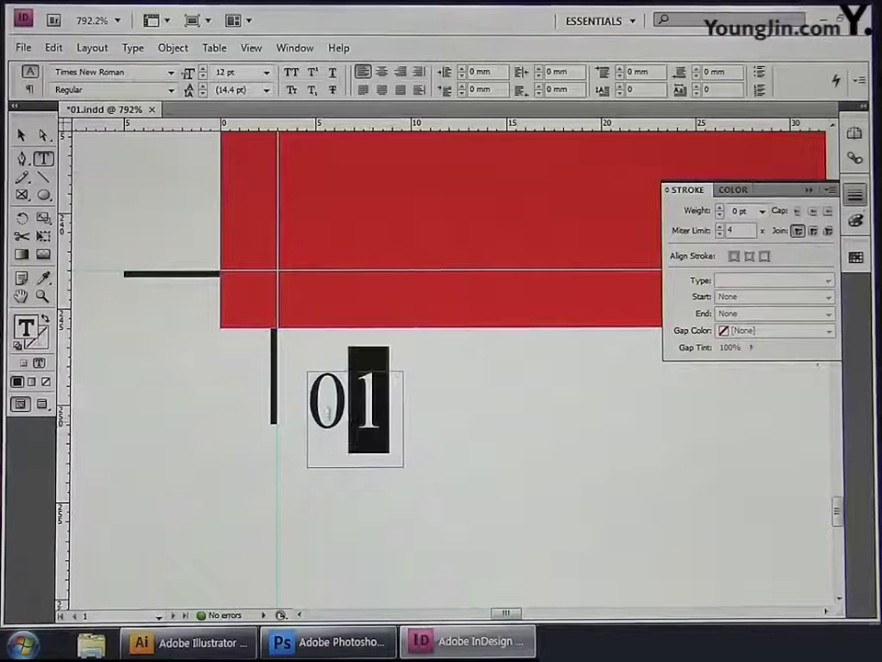
key(shift+Left)
click(170, 72)
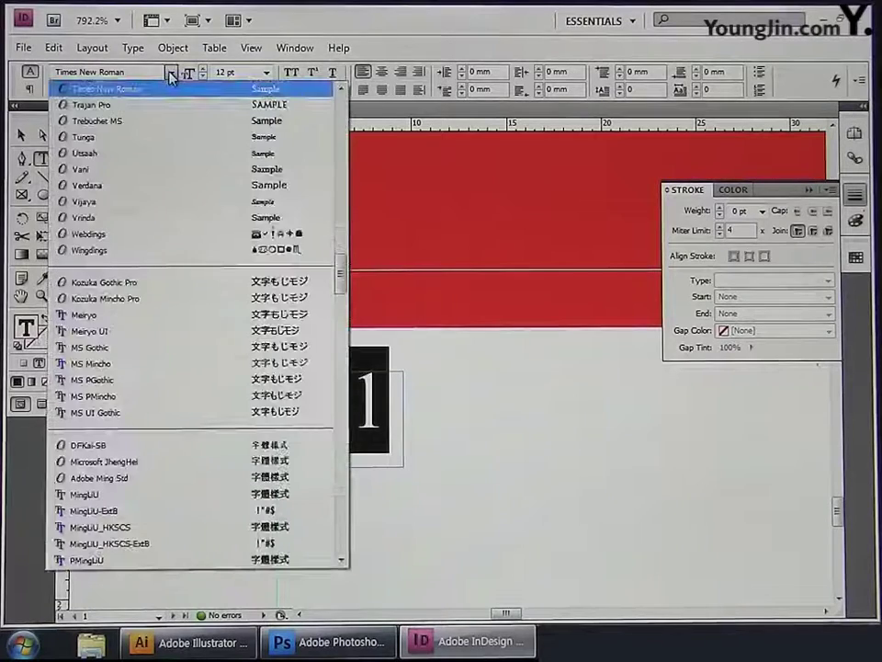
drag(333, 271, 340, 322)
click(221, 250)
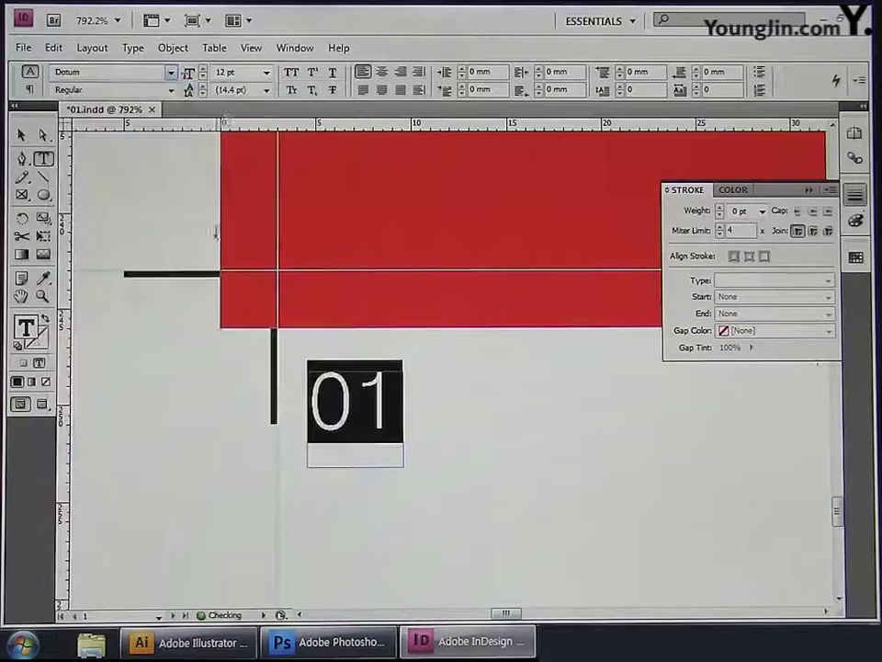
text(10)
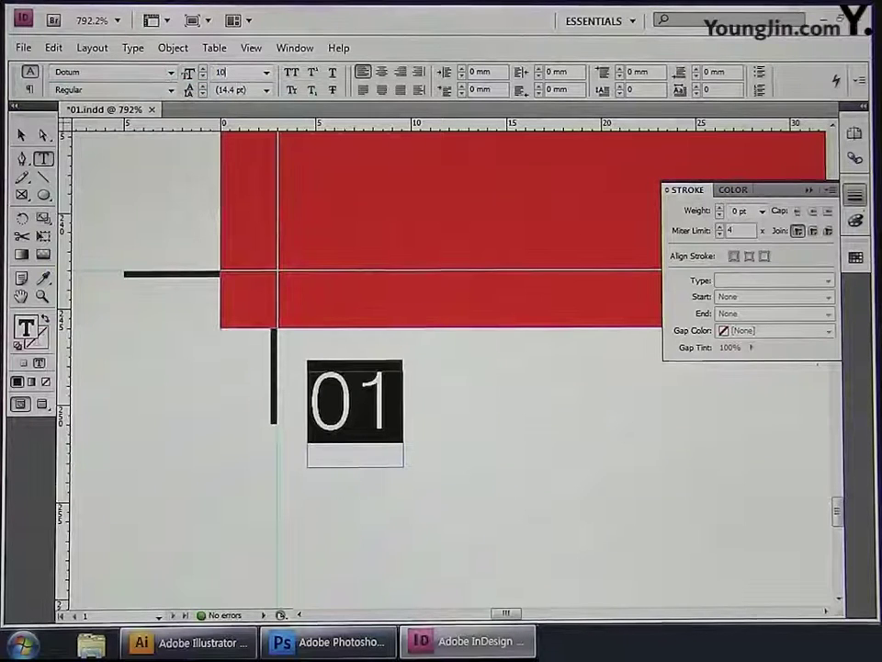
key(Return)
Move the "01" frame closer to the vertical crop mark, to about X 3.7 mm, Y 248.5 mm
click(21, 134)
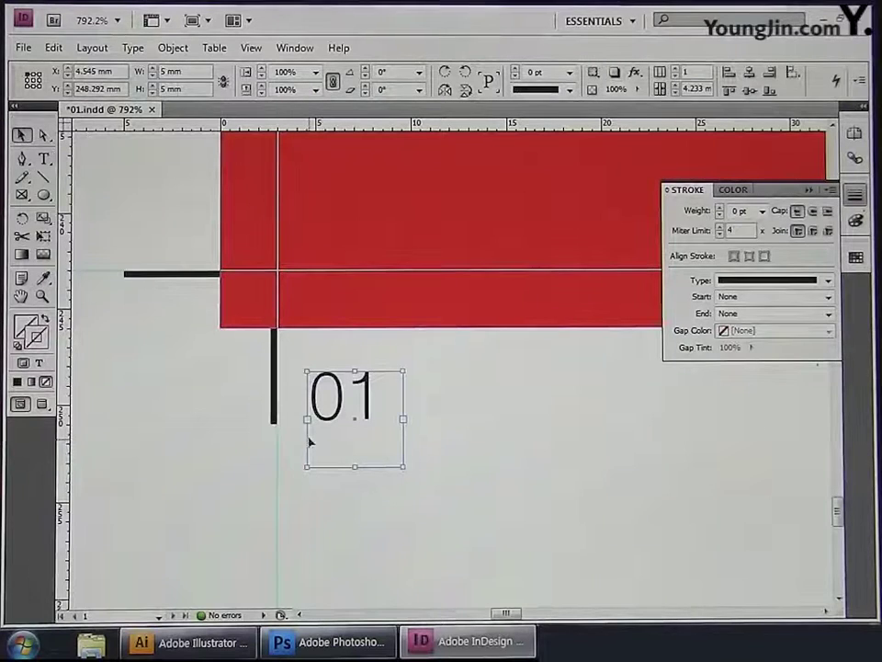
drag(308, 440, 294, 445)
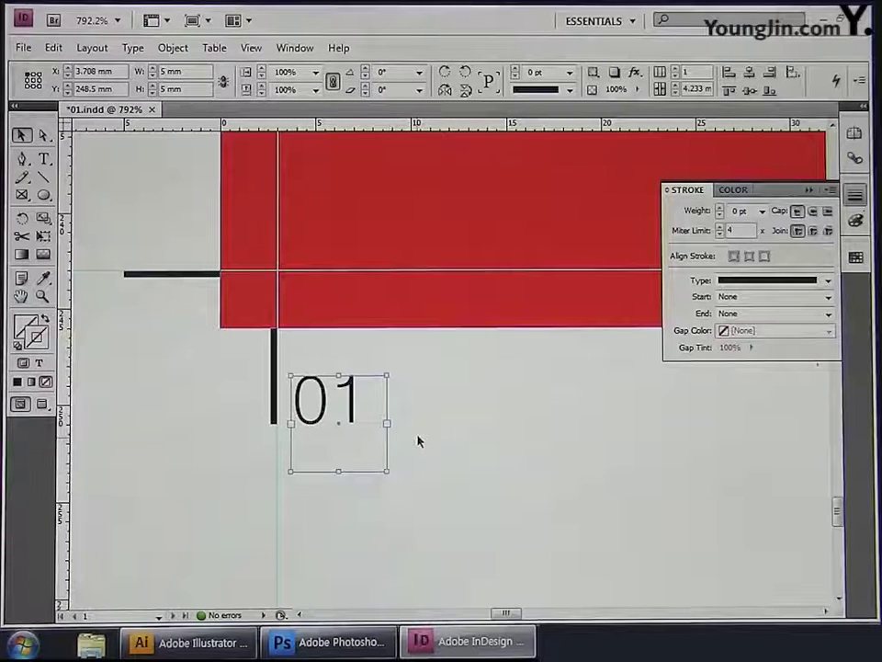
Fit the whole poster page in view and save the document under its existing name
double_click(20, 297)
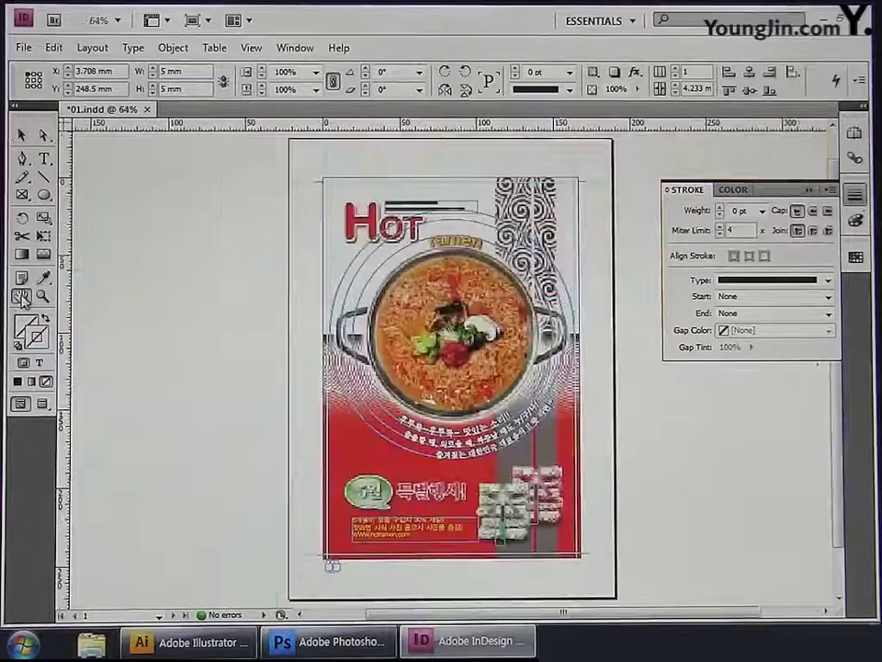
click(24, 48)
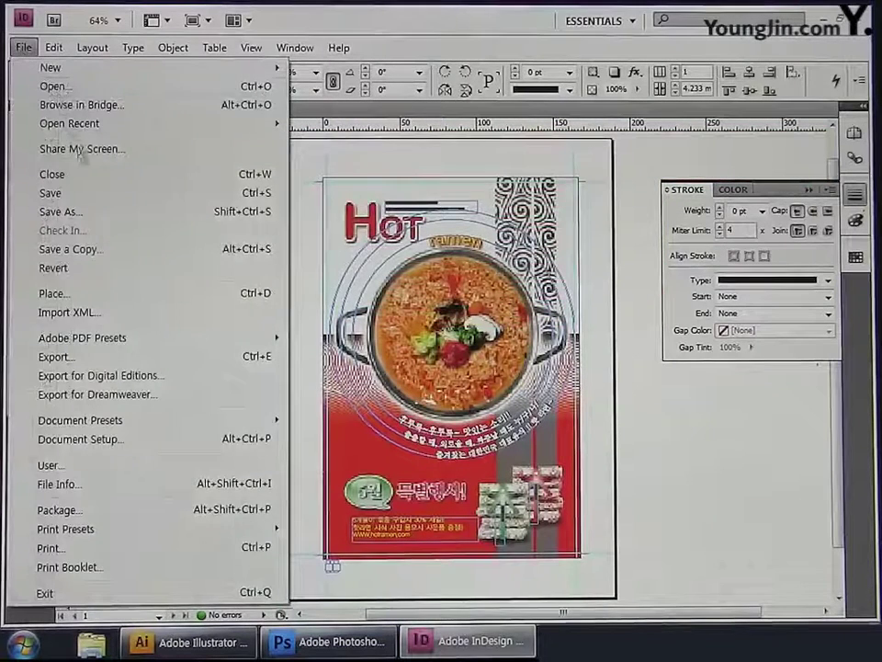
key(Escape)
key(ctrl+s)
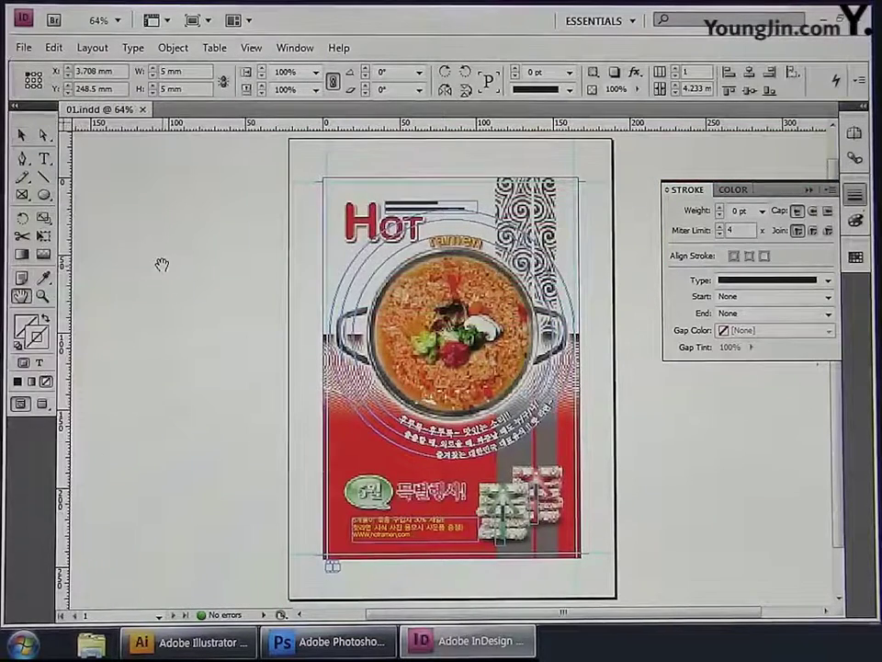